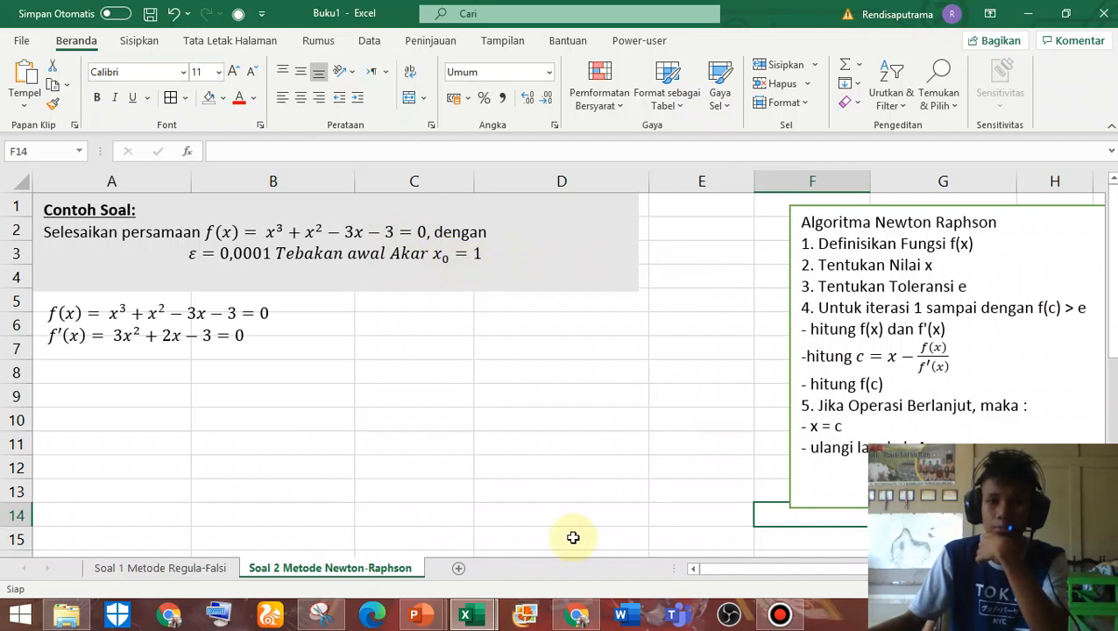
# Review the Newton Raphson algorithm in the worksheet's text box and on the PowerPoint slide, and return to the example problem in Excel
pyautogui.moveTo(753, 569); pyautogui.dragTo(814, 563)
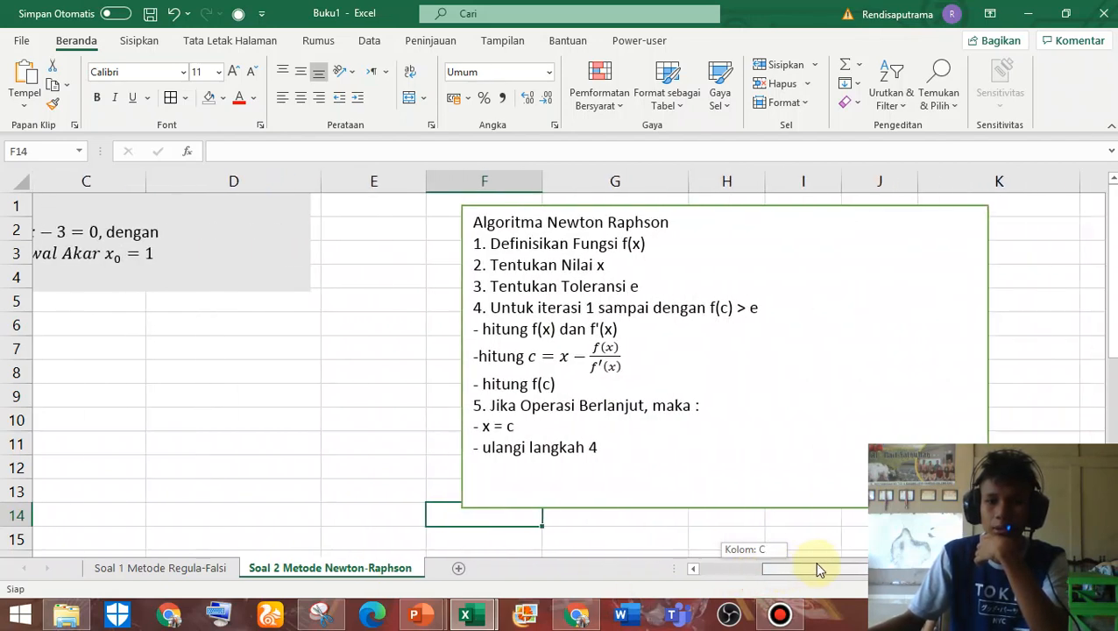
pyautogui.moveTo(415, 613)
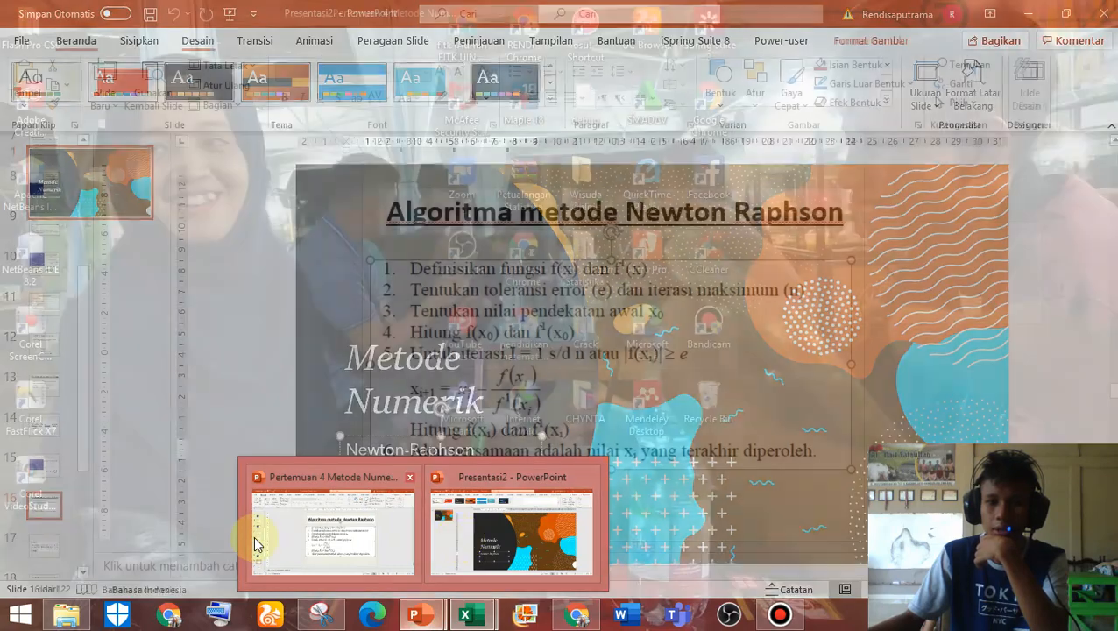
pyautogui.click(272, 531)
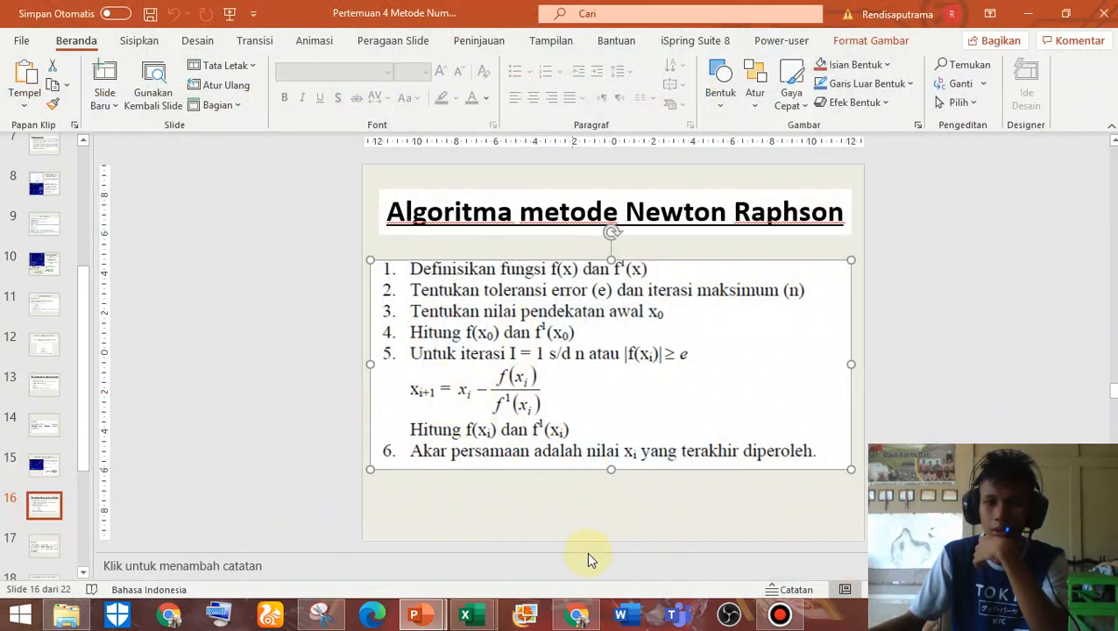
pyautogui.click(577, 613)
pyautogui.moveTo(465, 613)
pyautogui.click(566, 539)
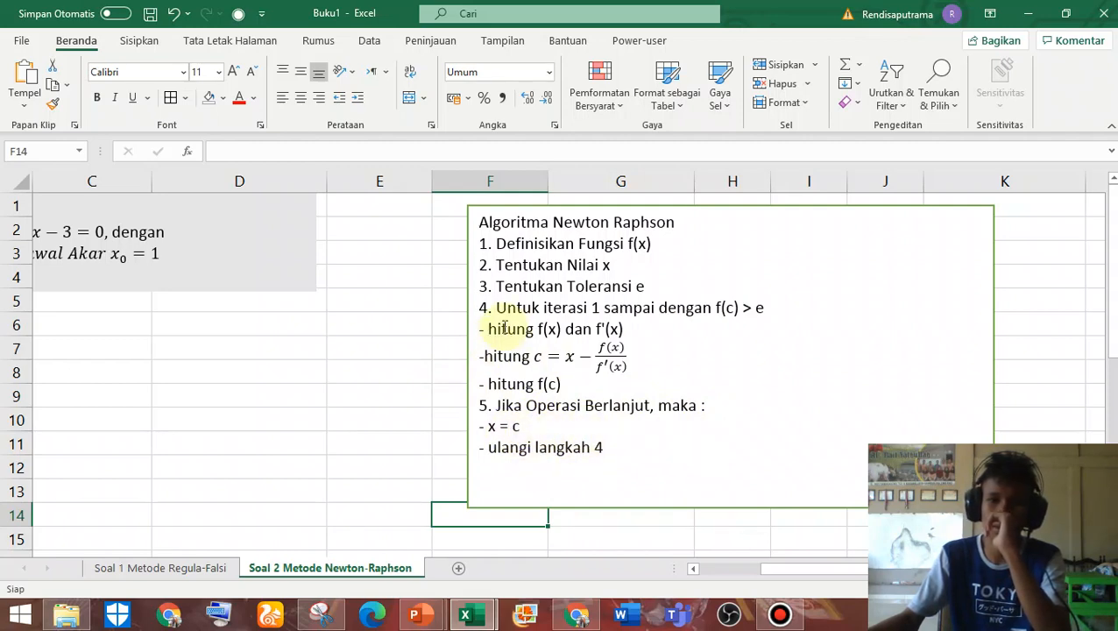
pyautogui.click(818, 572)
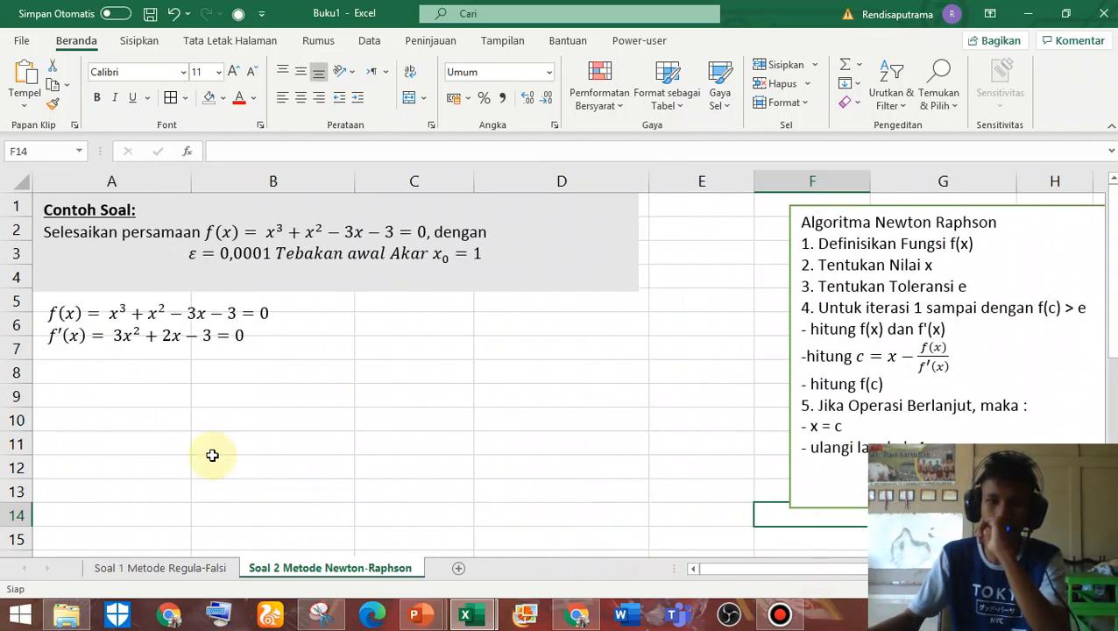
# Narrow column A slightly
pyautogui.click(156, 390)
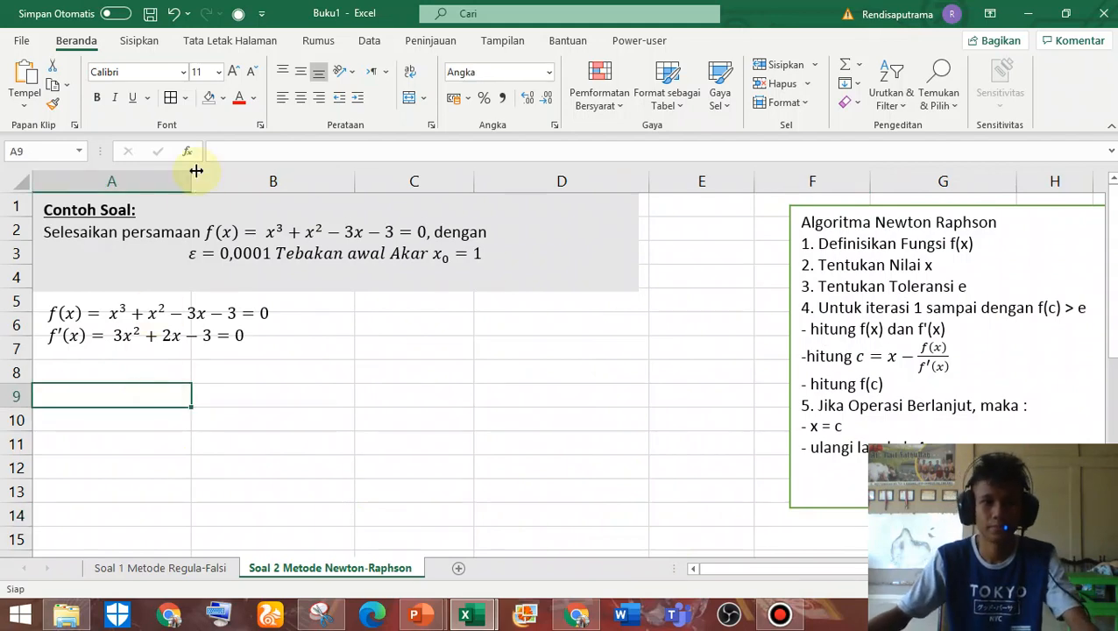
pyautogui.moveTo(192, 178); pyautogui.dragTo(168, 178)
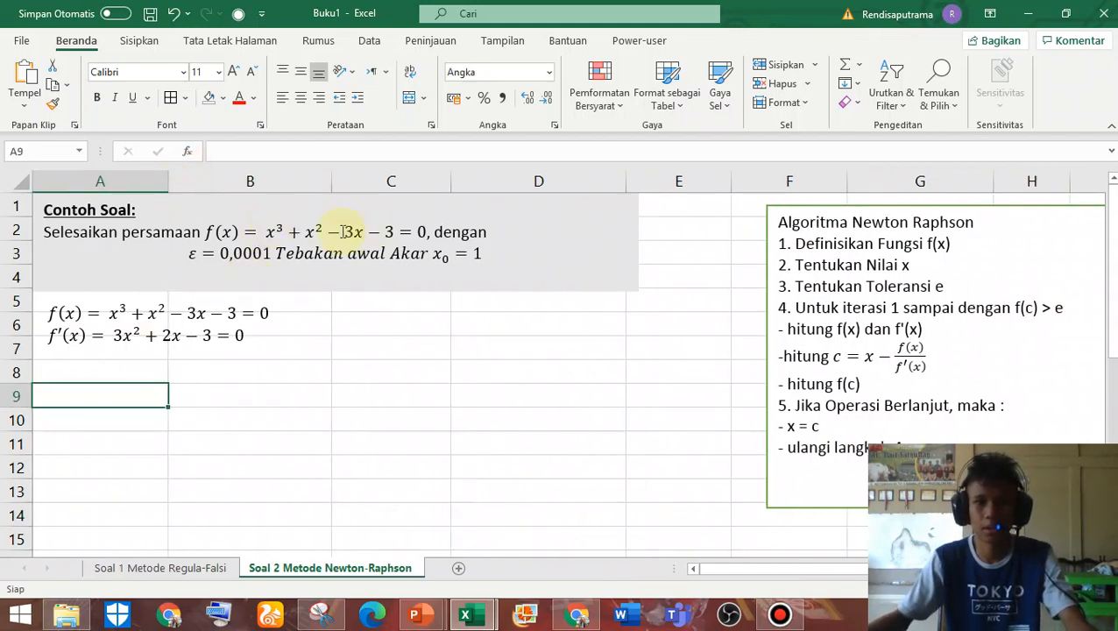
# Fill the text box containing the f(x) and f'(x) equations with yellow
pyautogui.click(88, 313)
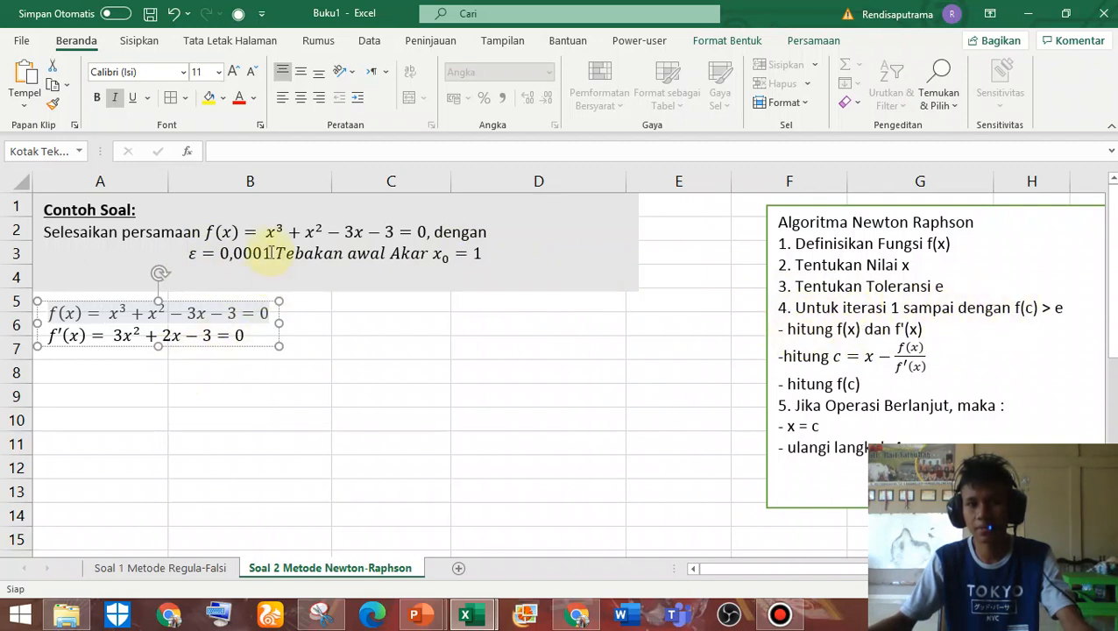
pyautogui.click(70, 335)
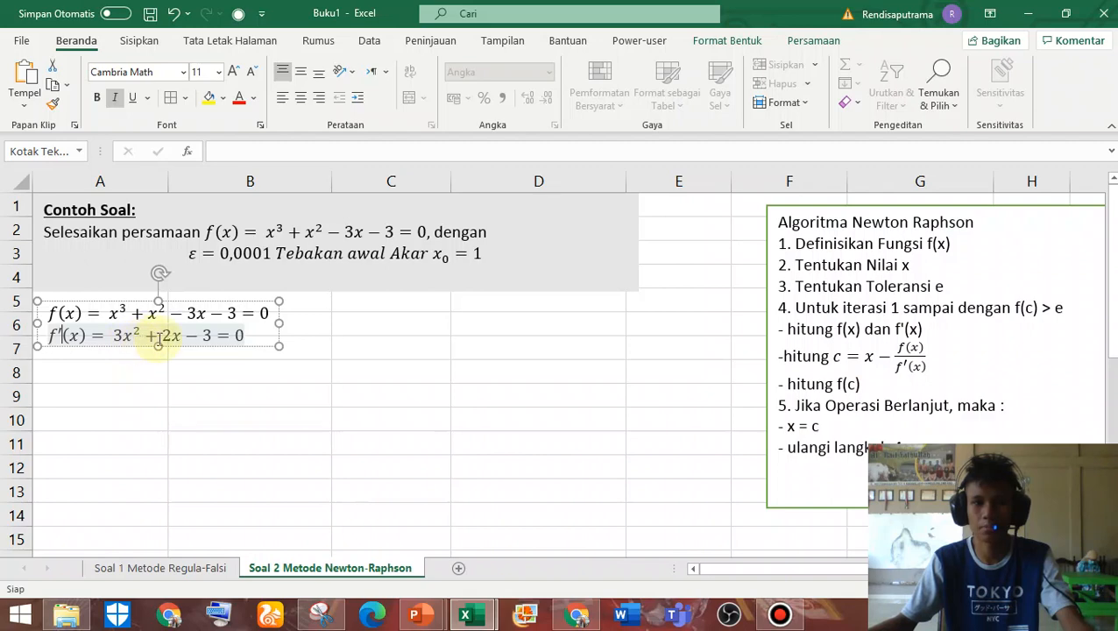
pyautogui.click(462, 347)
pyautogui.scroll(-1, 254, 373)
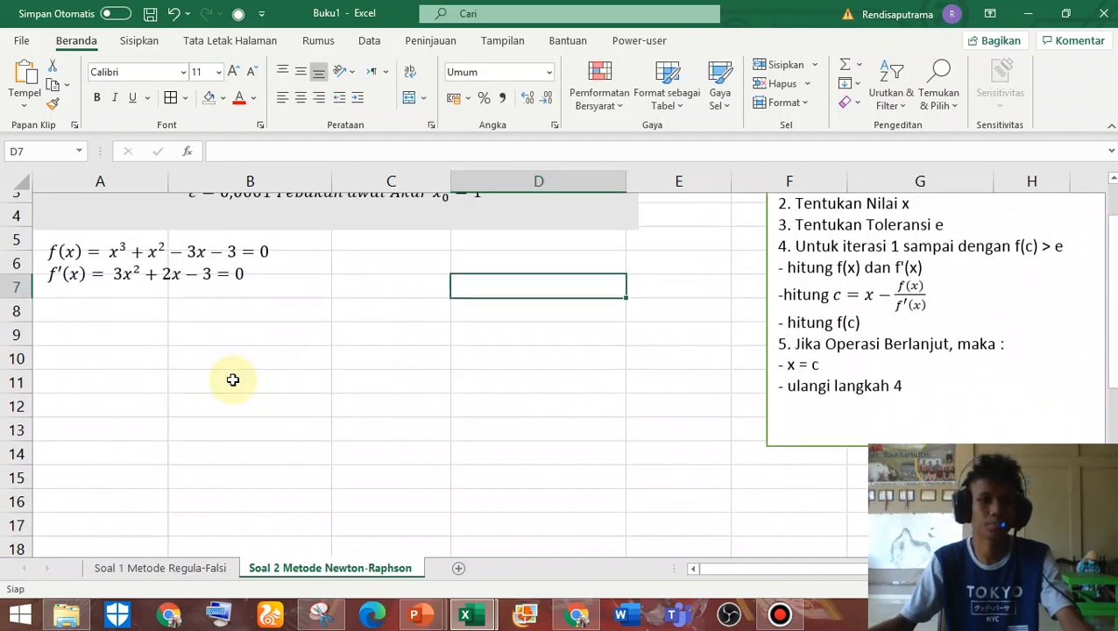
pyautogui.scroll(1, 185, 325)
pyautogui.click(211, 340)
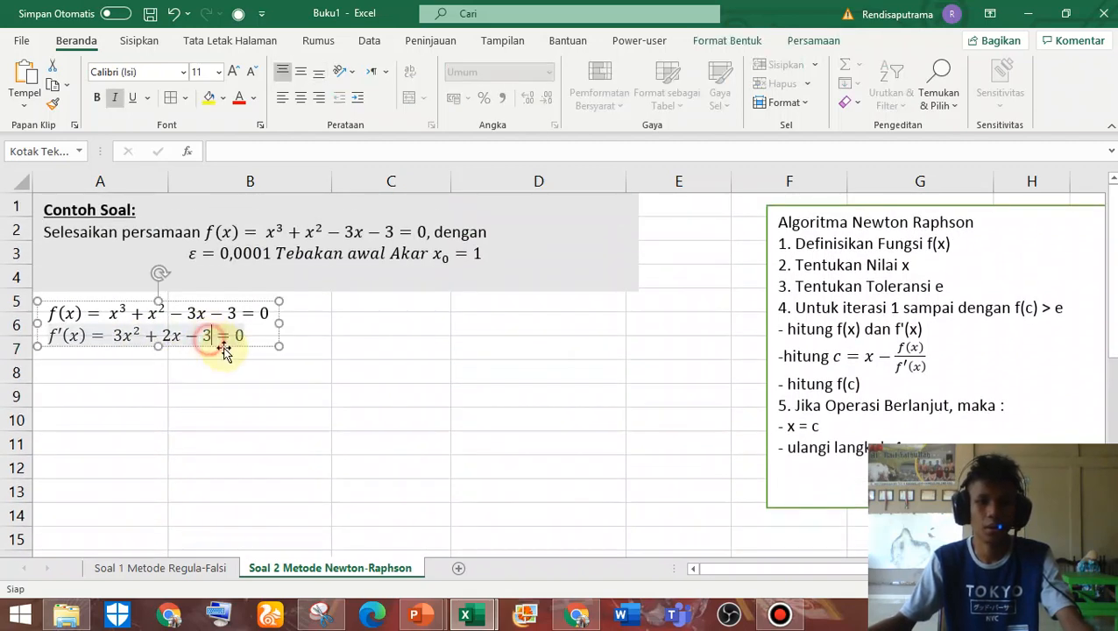
pyautogui.click(208, 103)
pyautogui.click(349, 342)
pyautogui.click(220, 333)
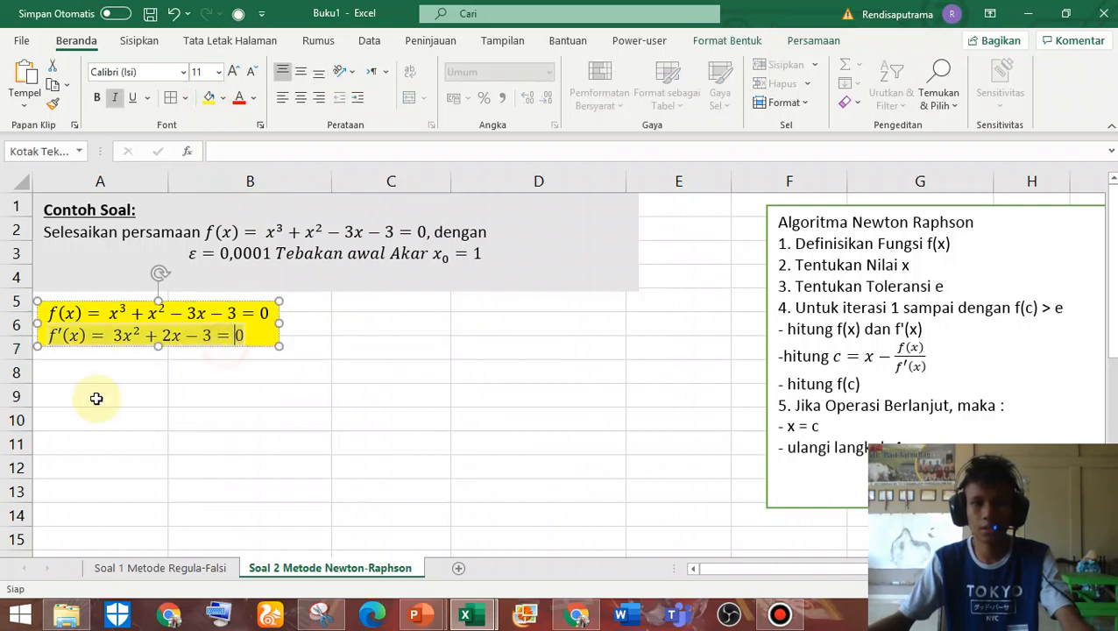
# Enter the header "Iterasi" in cell A9 below the equations
pyautogui.click(131, 386)
pyautogui.scroll(-1, 139, 386)
pyautogui.scroll(1, 145, 385)
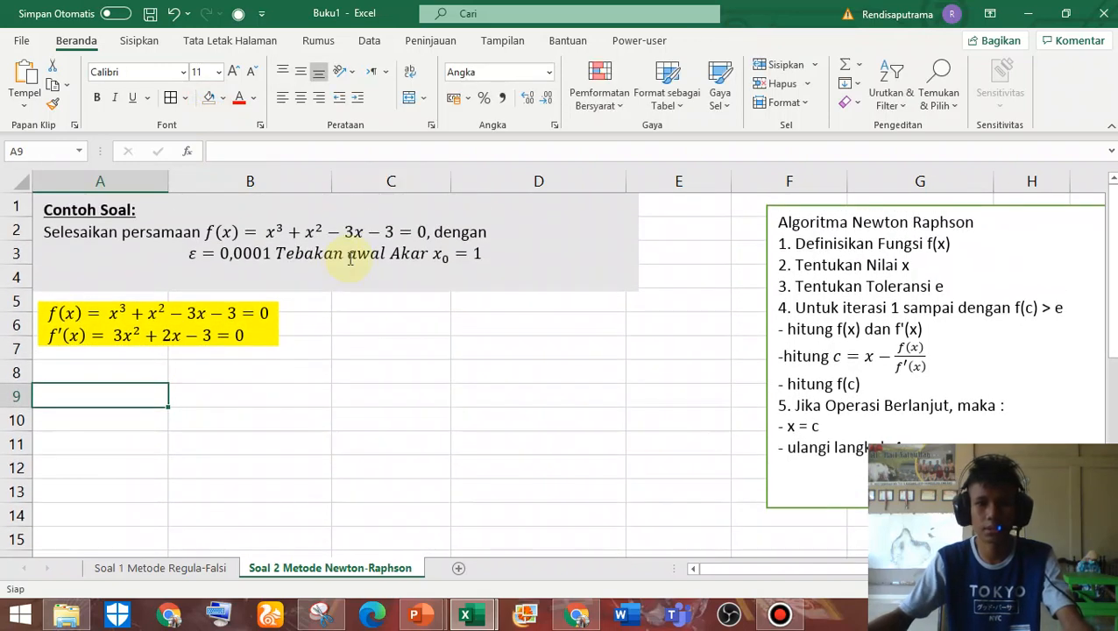
pyautogui.write('I')
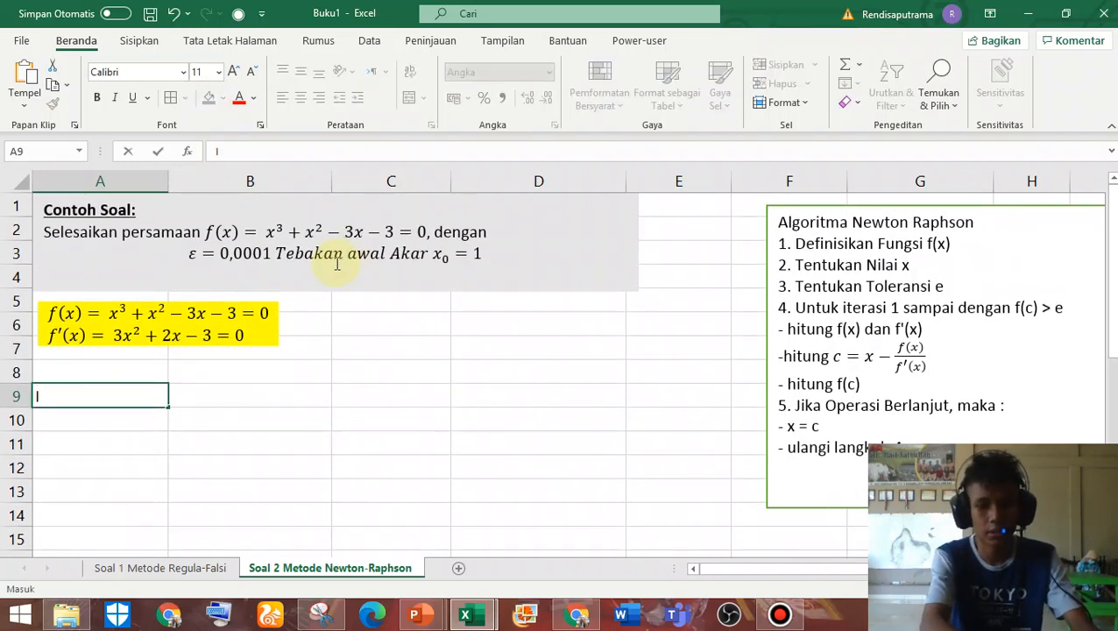
pyautogui.write('teras')
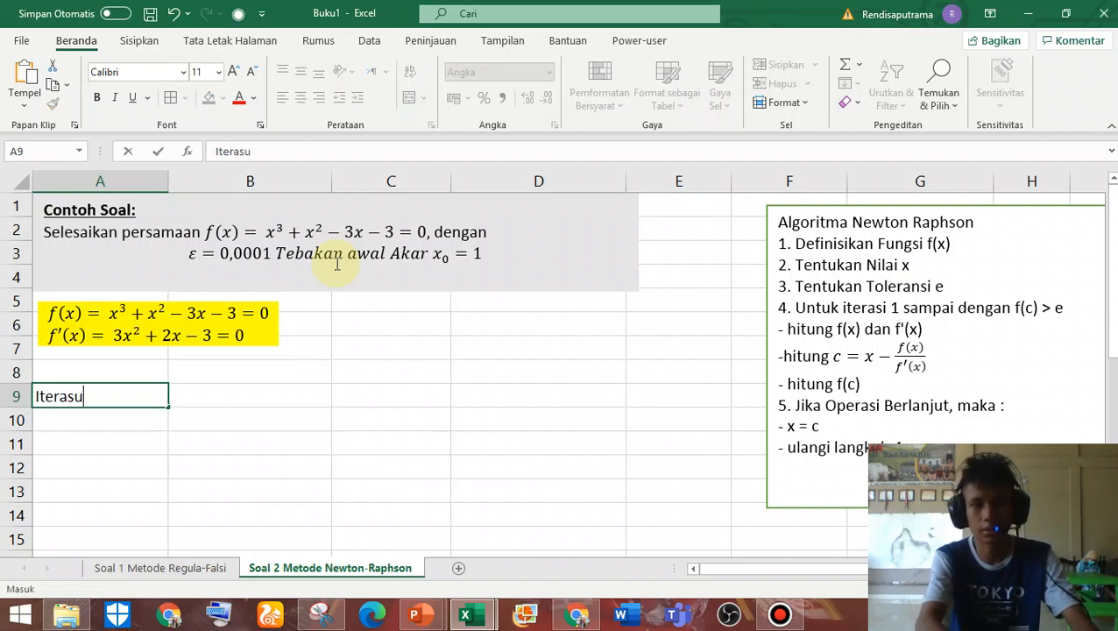
pyautogui.write('i')
pyautogui.press('Return')
# Enter the headers "x", "c" and "f(x)" in cells B9, C9 and D9
pyautogui.press('Right')
pyautogui.press('Up')
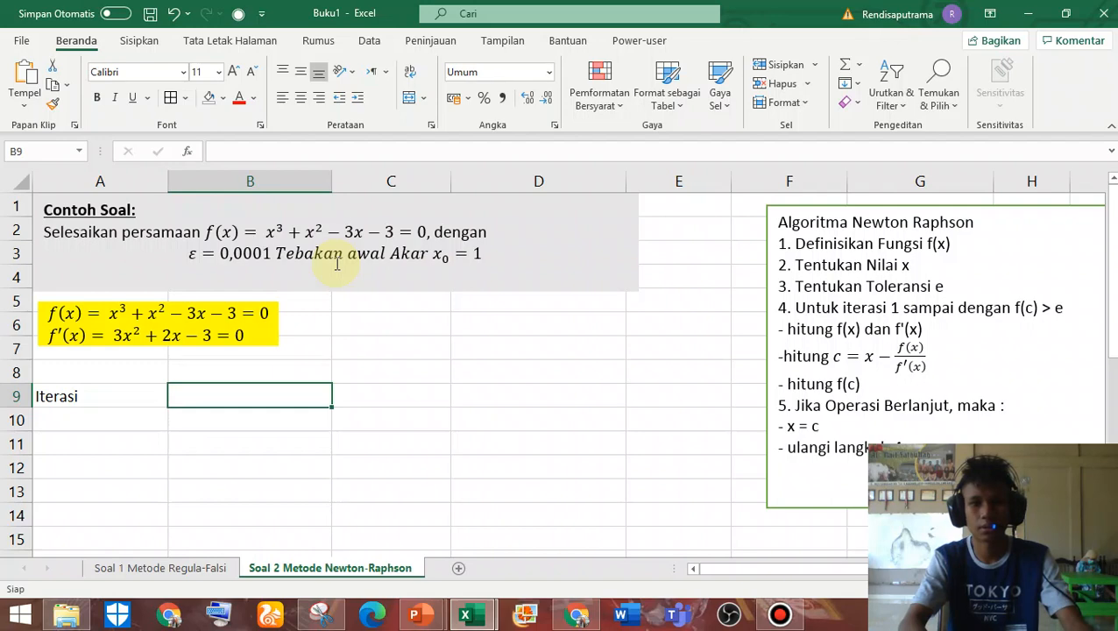
pyautogui.write('x')
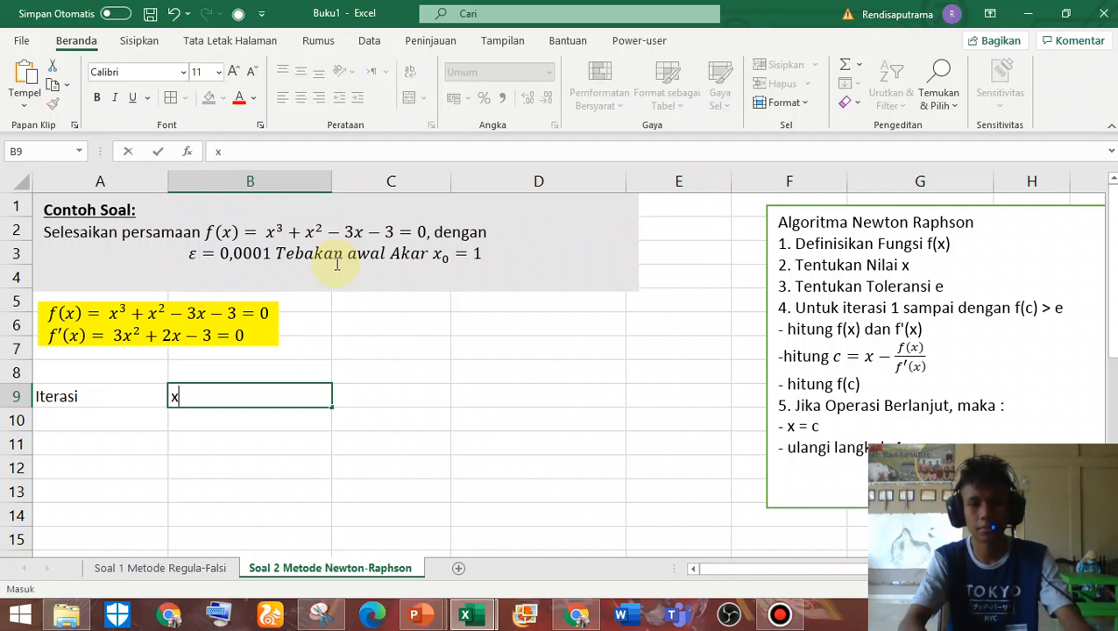
pyautogui.press('Tab')
pyautogui.write('c')
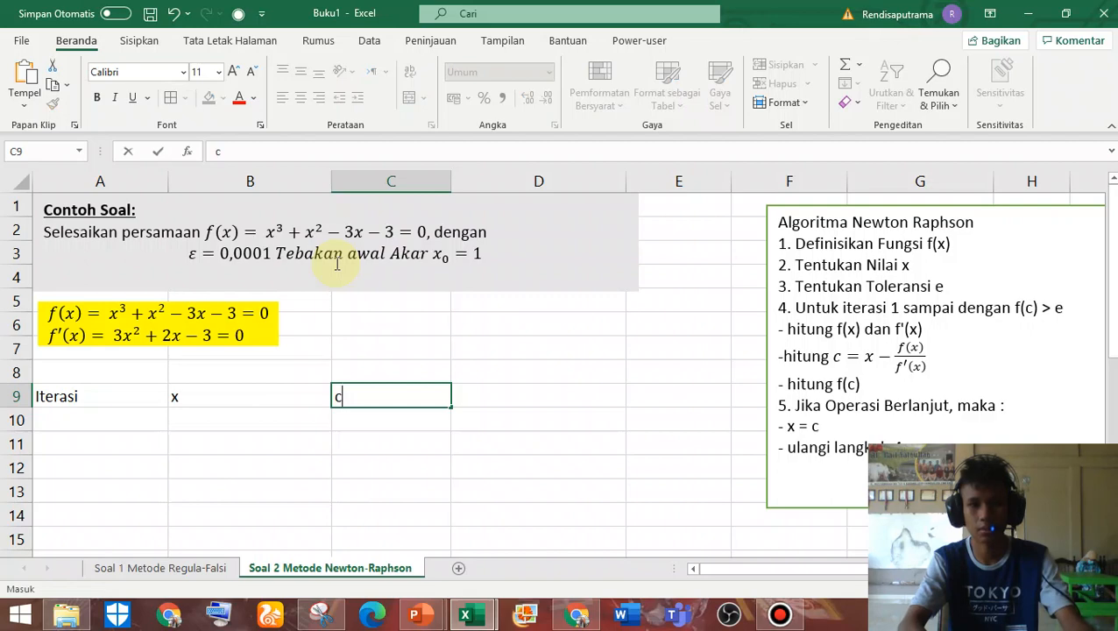
pyautogui.press('Tab')
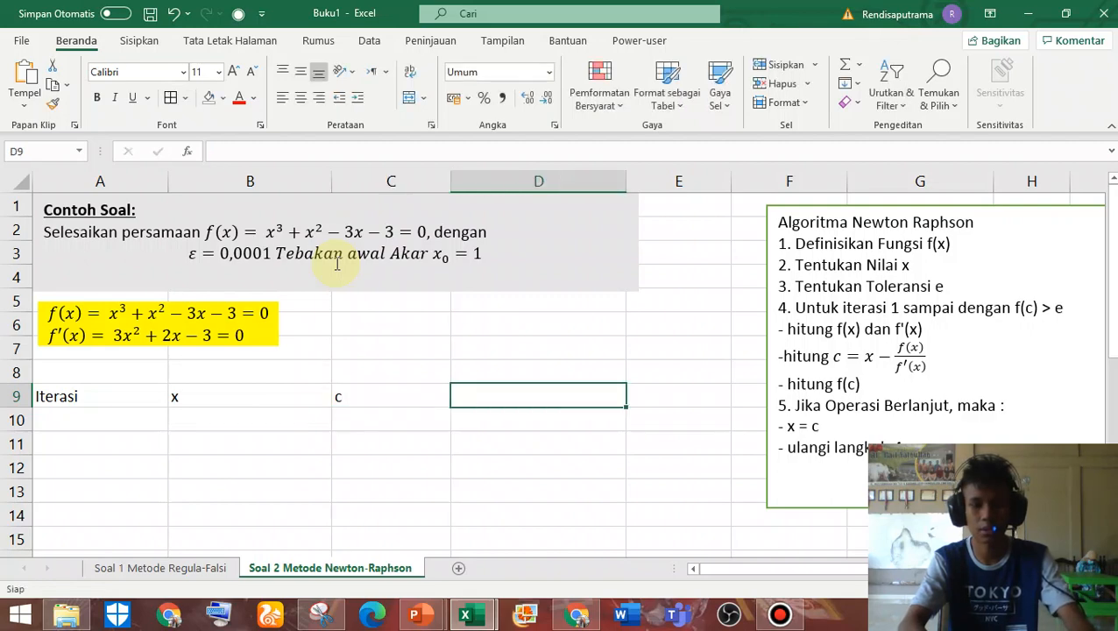
pyautogui.write('f(x')
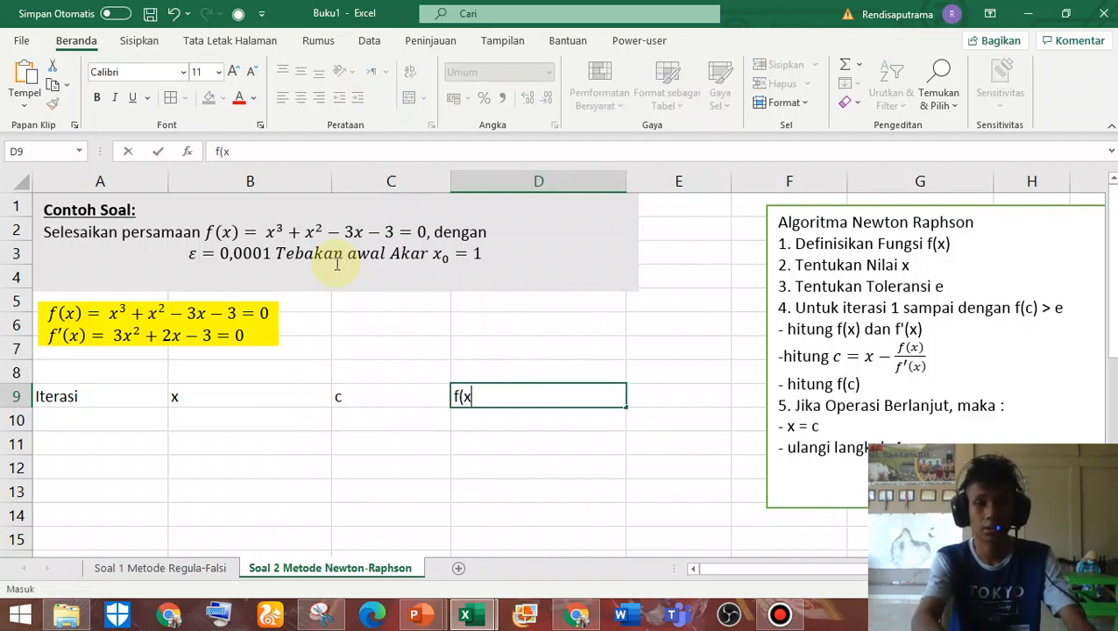
pyautogui.press('Tab')
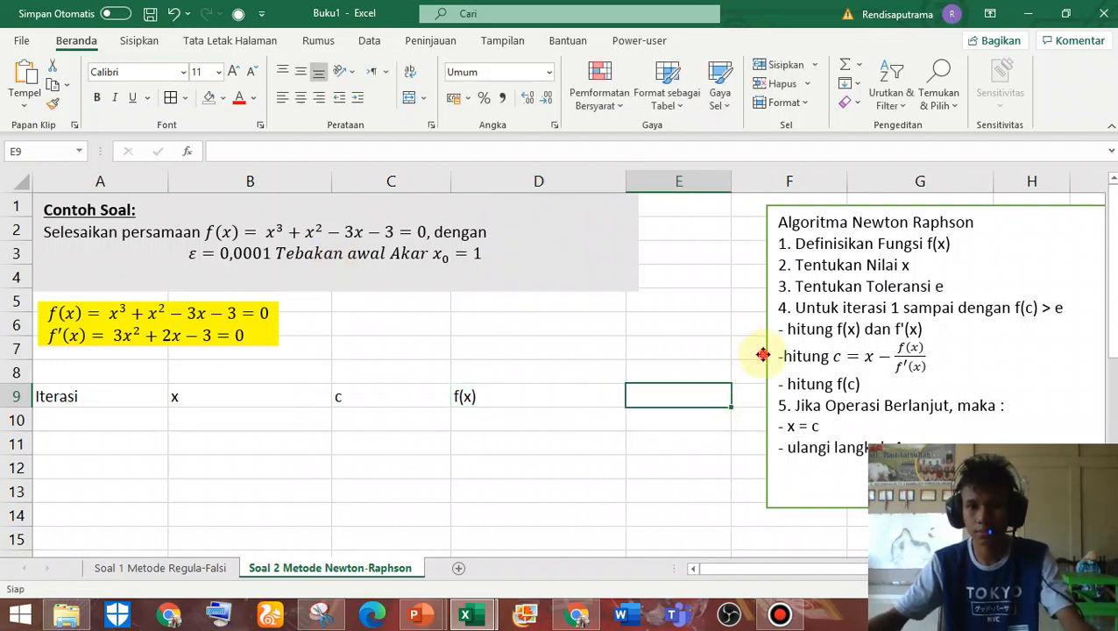
# Shift the algorithm text box to the right, away from the table, and narrow columns B, C and D
pyautogui.moveTo(762, 355); pyautogui.dragTo(877, 360)
pyautogui.moveTo(450, 181); pyautogui.dragTo(427, 181)
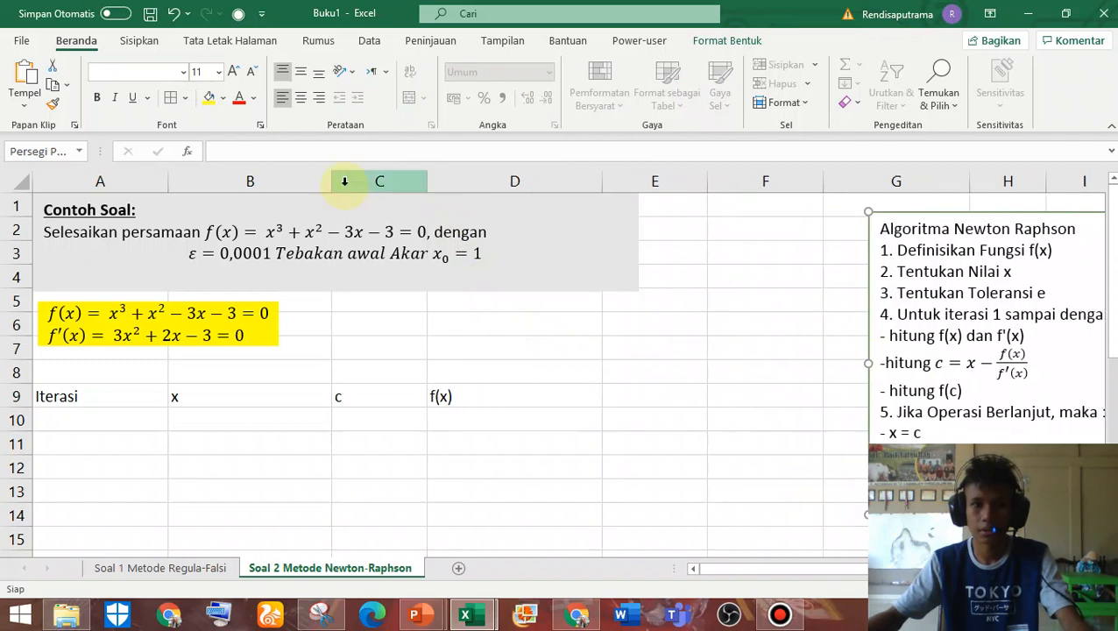
pyautogui.moveTo(332, 182); pyautogui.dragTo(318, 182)
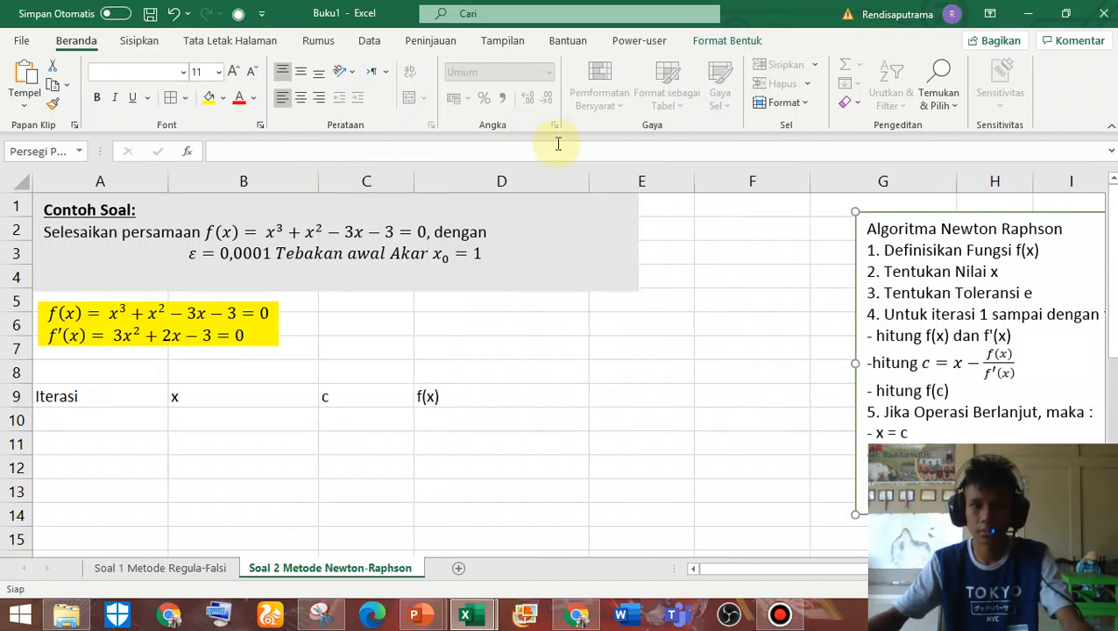
pyautogui.moveTo(587, 181); pyautogui.dragTo(532, 182)
# Complete the header row with "f'(x)" in E9 and "f(c)" in F9
pyautogui.click(594, 393)
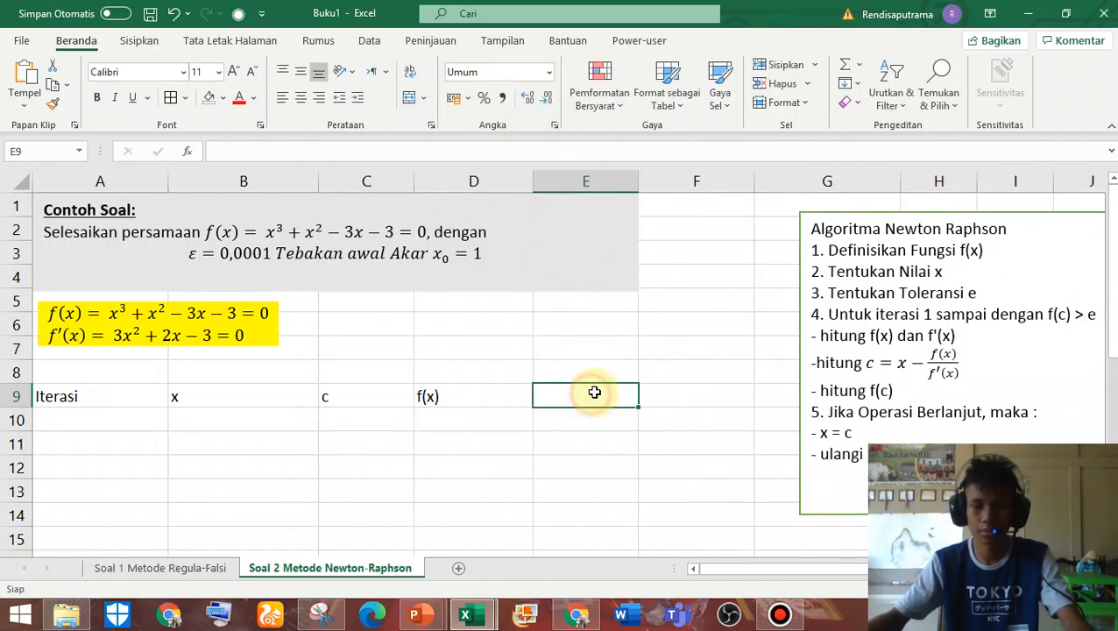
pyautogui.write("f'(x")
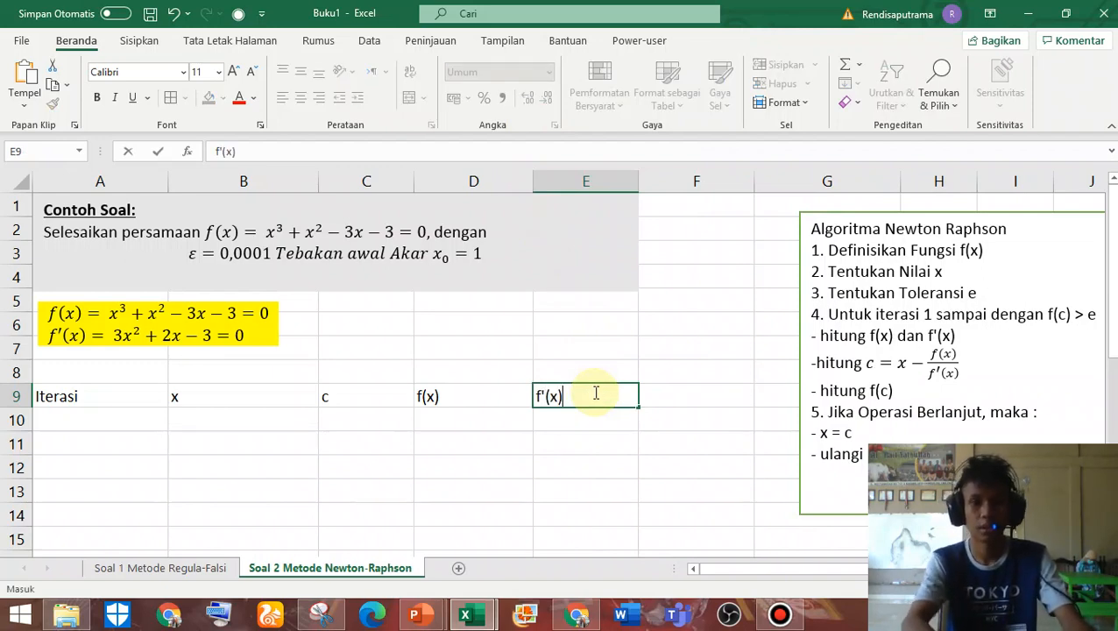
pyautogui.press('Tab')
pyautogui.write('f')
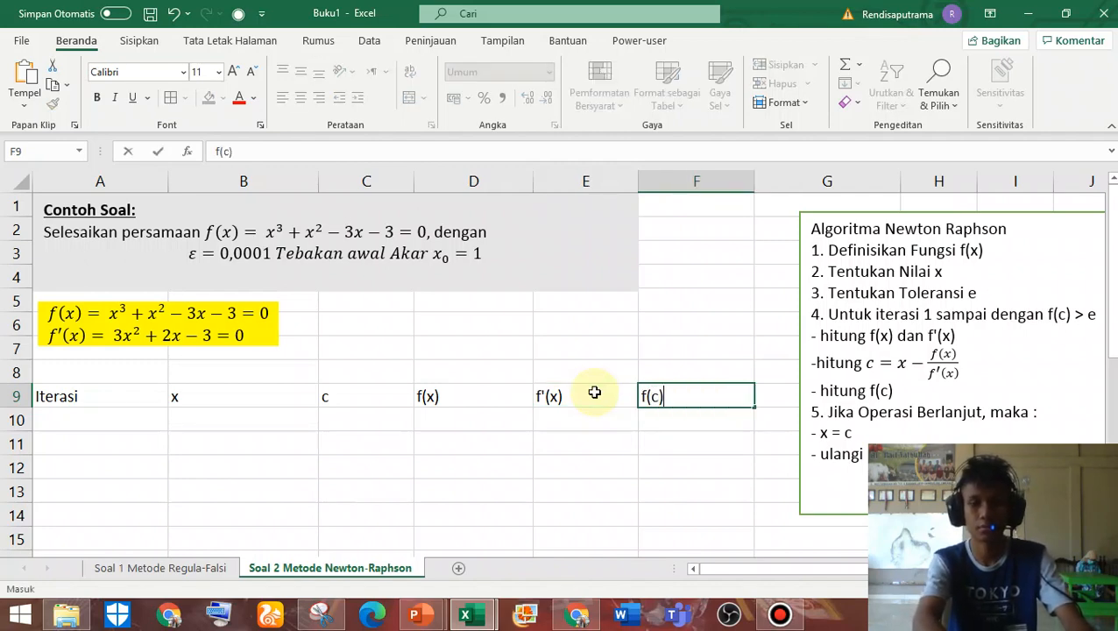
pyautogui.press('Return')
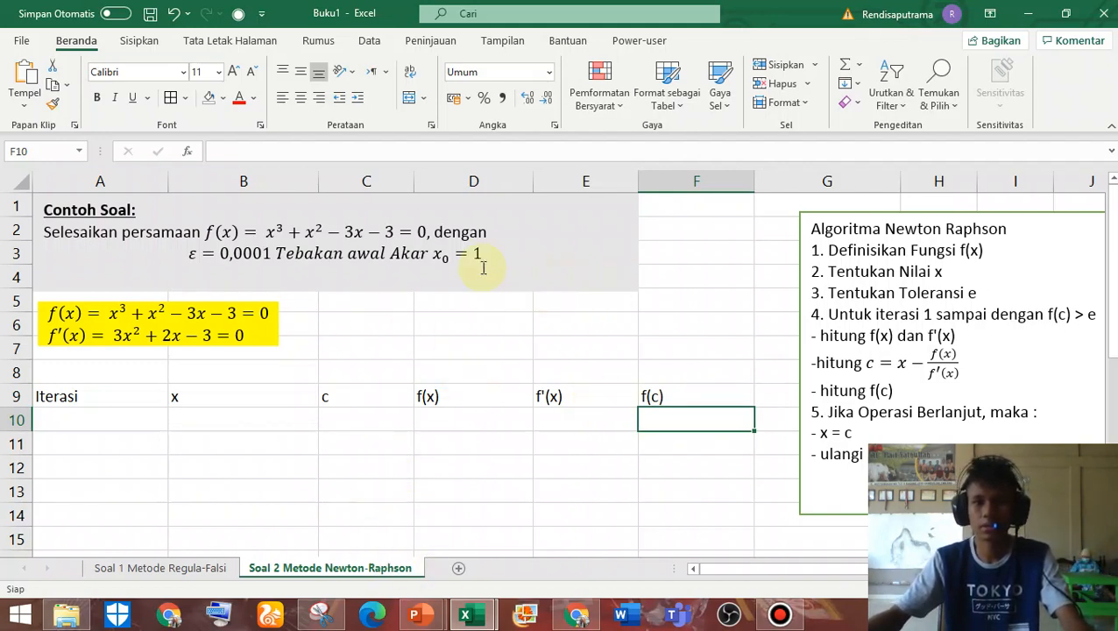
# Enter 1 as the first iteration number in A10 and format it without decimals
pyautogui.click(99, 426)
pyautogui.write('1')
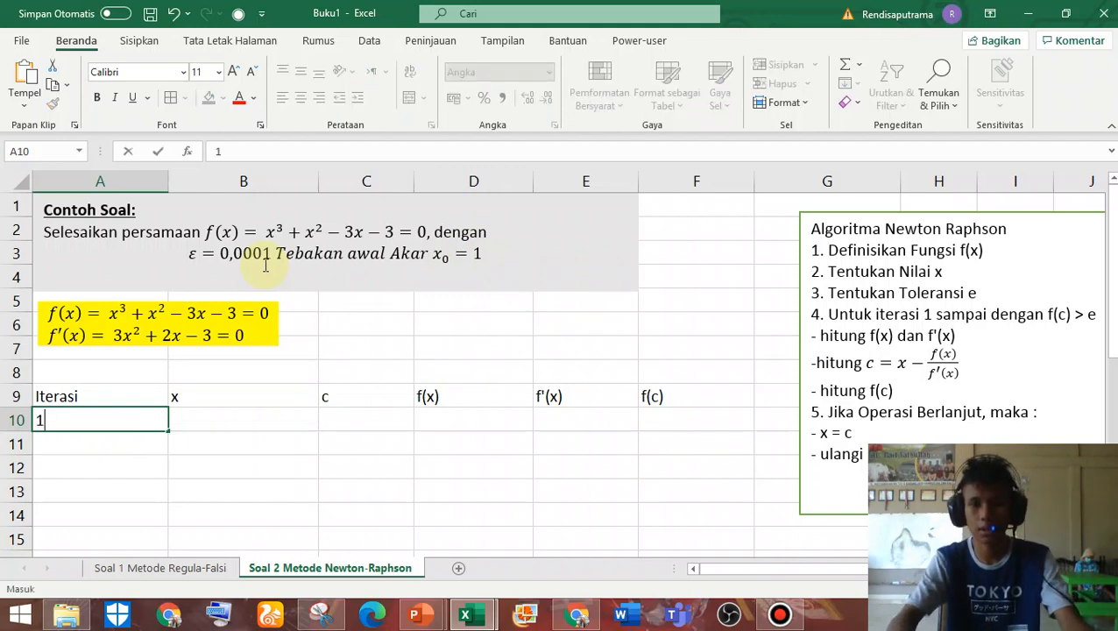
pyautogui.press('Return')
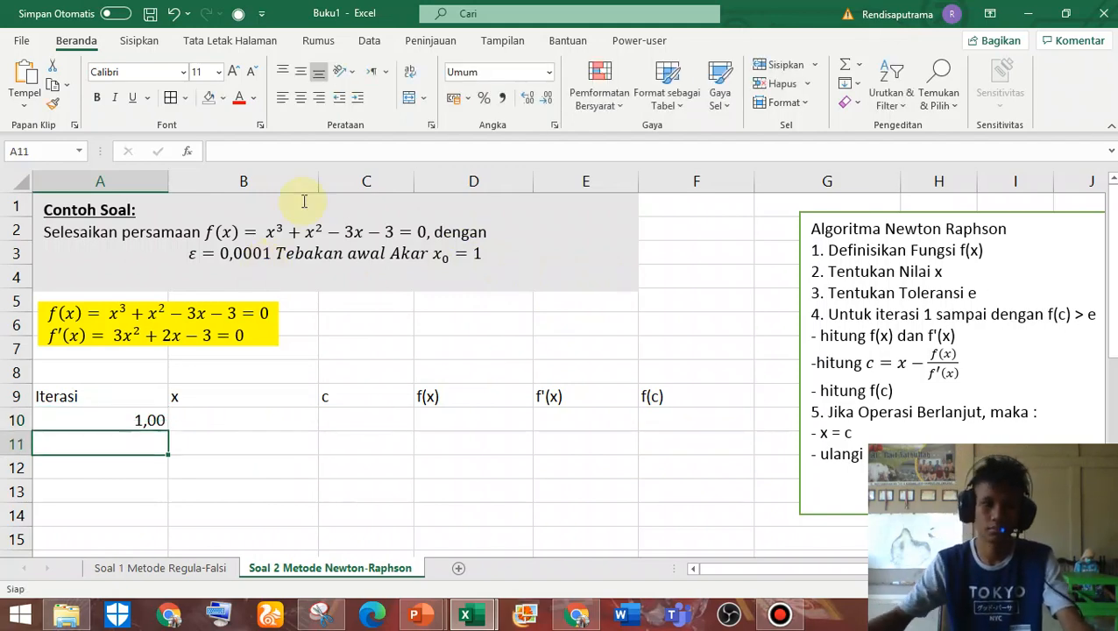
pyautogui.click(154, 421)
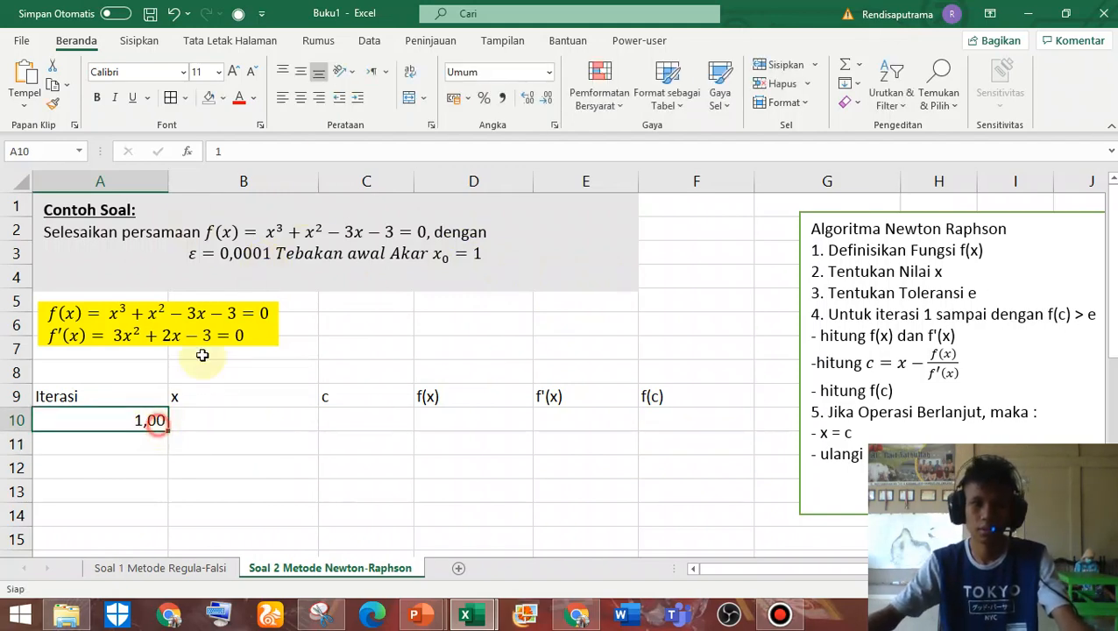
pyautogui.click(502, 97)
# Enter the initial guess 1 as the first iteration's x value in B10
pyautogui.click(260, 436)
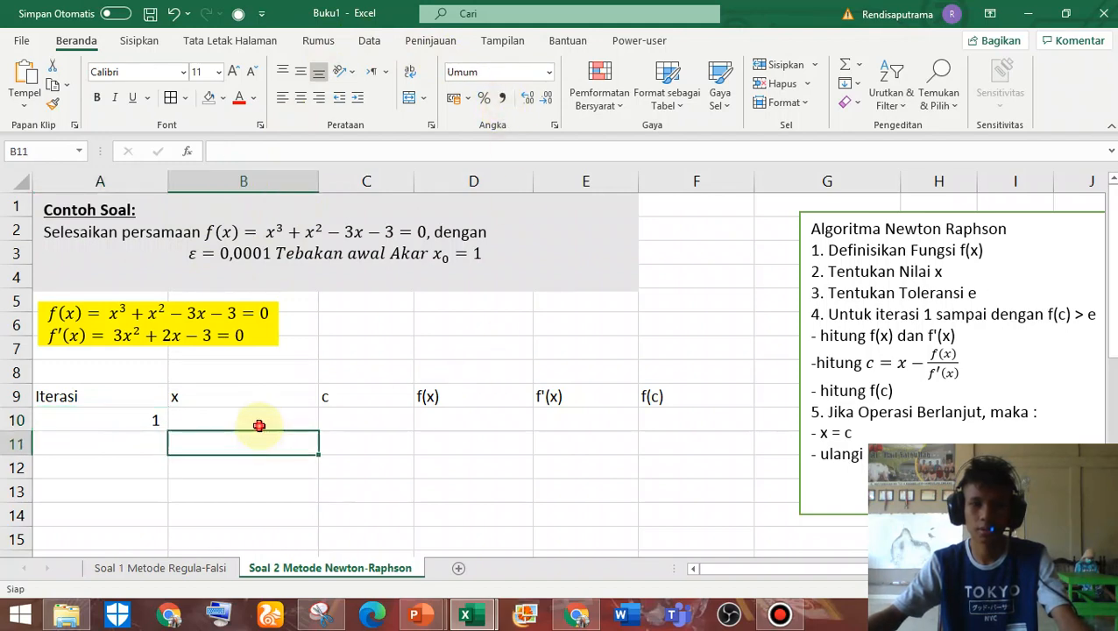
pyautogui.click(257, 424)
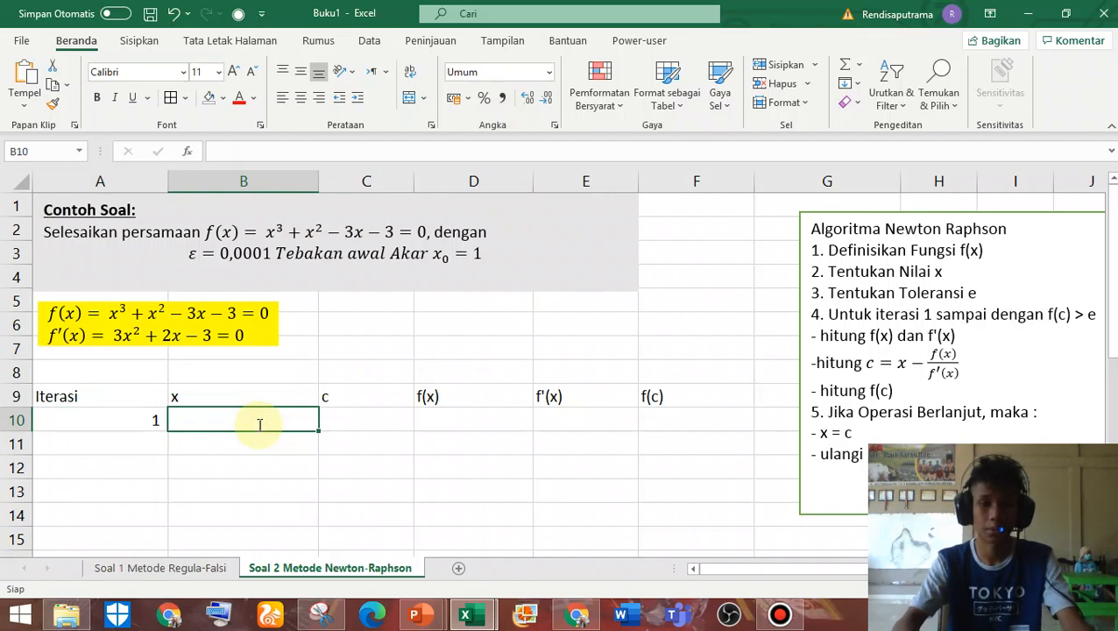
pyautogui.write('1')
pyautogui.press('Return')
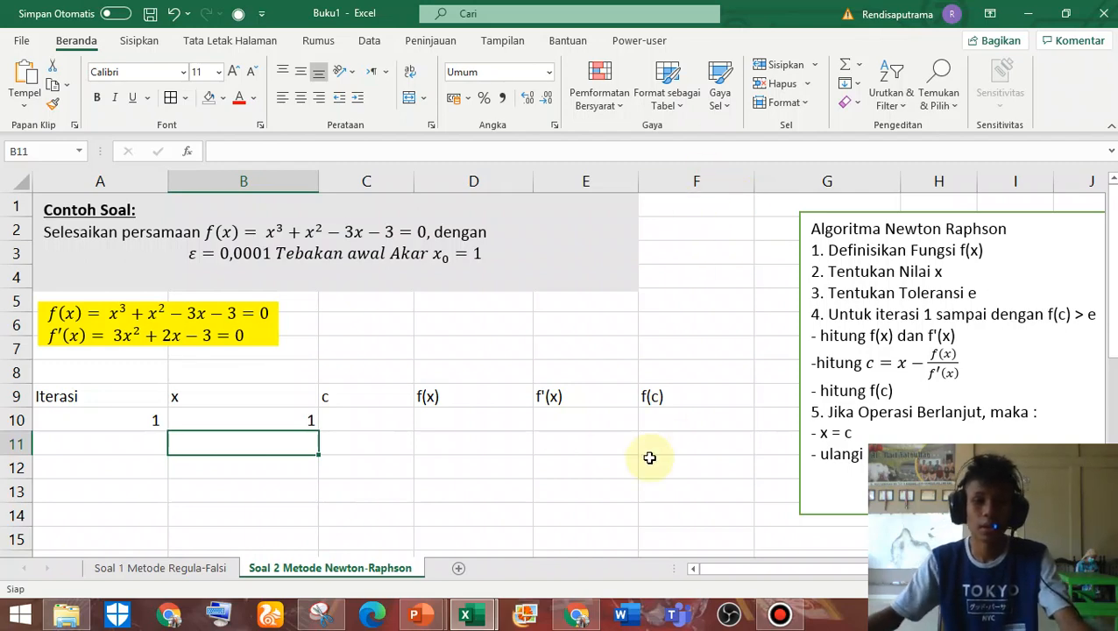
# Enter the formula =B10^3-B10^2-38 in D10 as the first iteration's f(x)
pyautogui.click(432, 418)
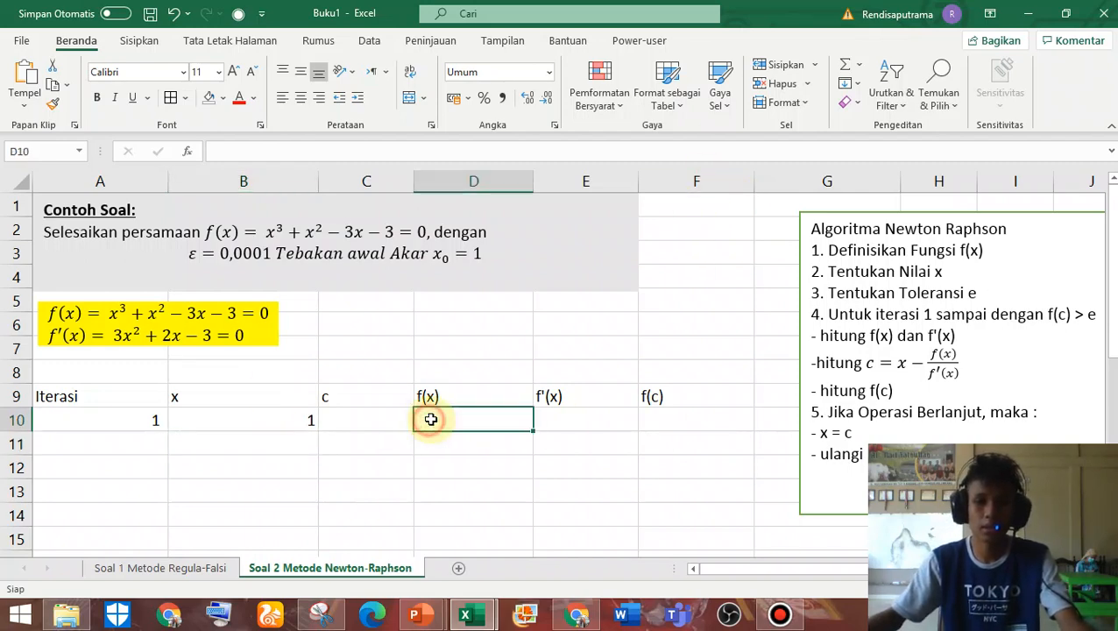
pyautogui.click(383, 420)
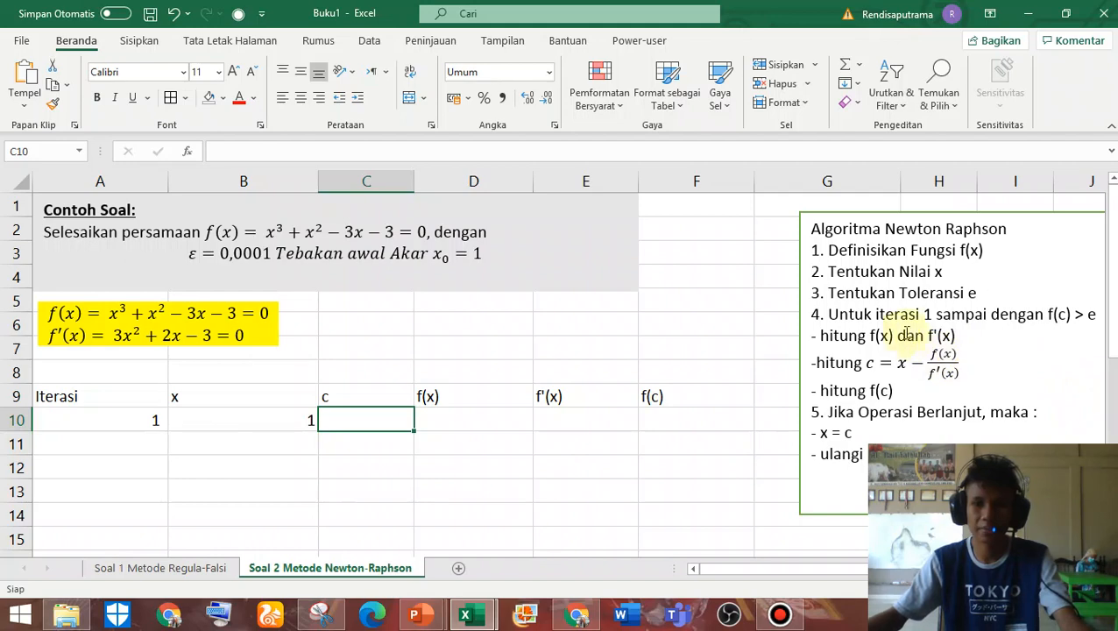
pyautogui.click(498, 408)
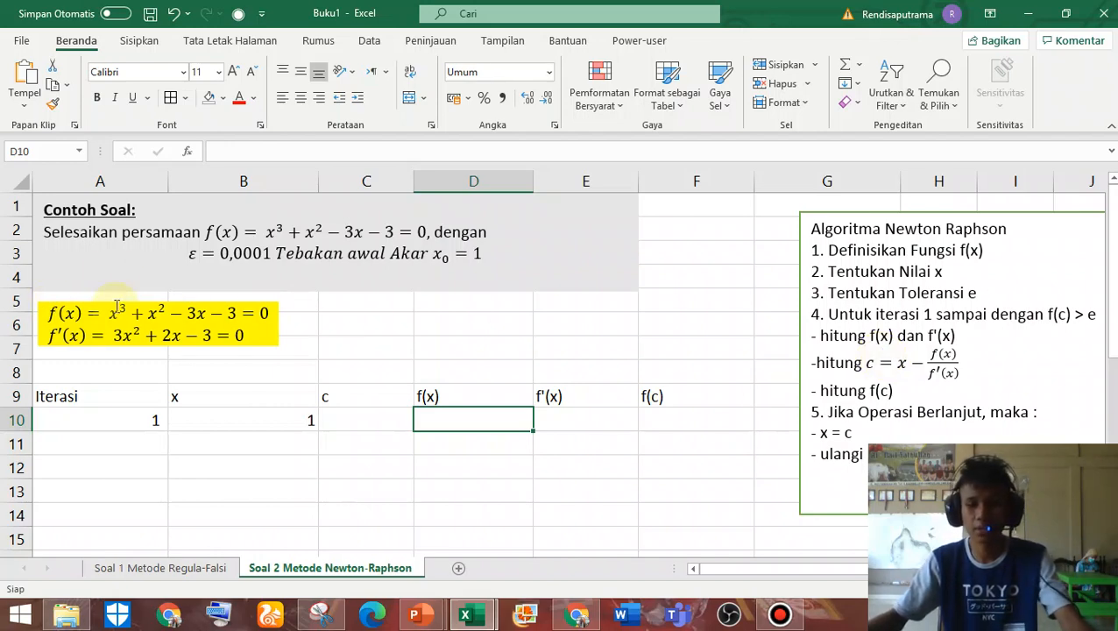
pyautogui.write('=')
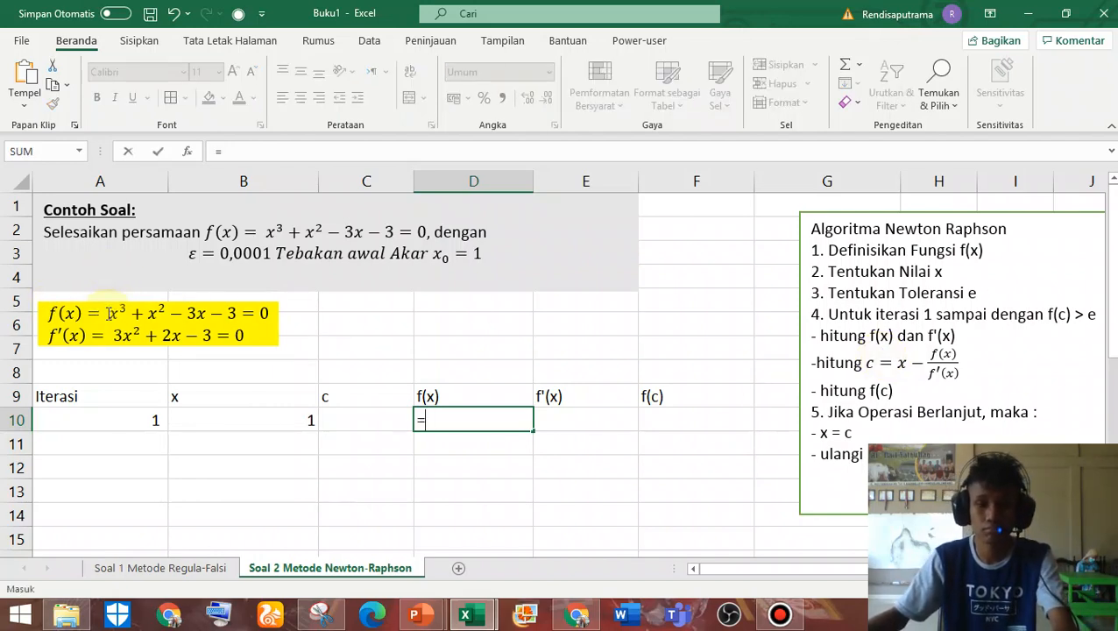
pyautogui.click(212, 423)
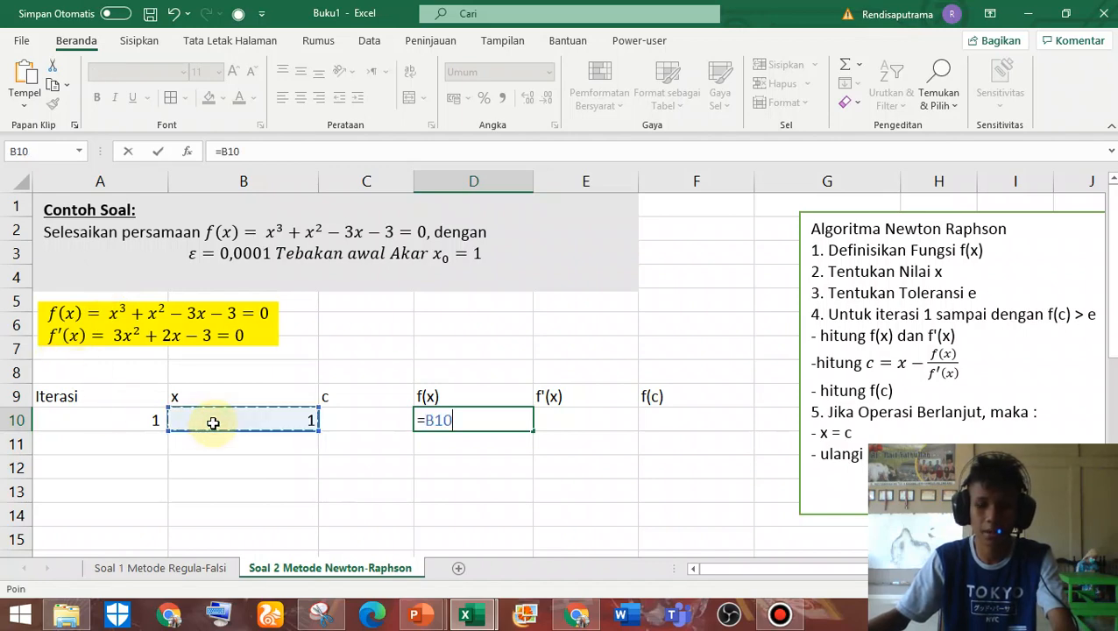
pyautogui.write('^3-')
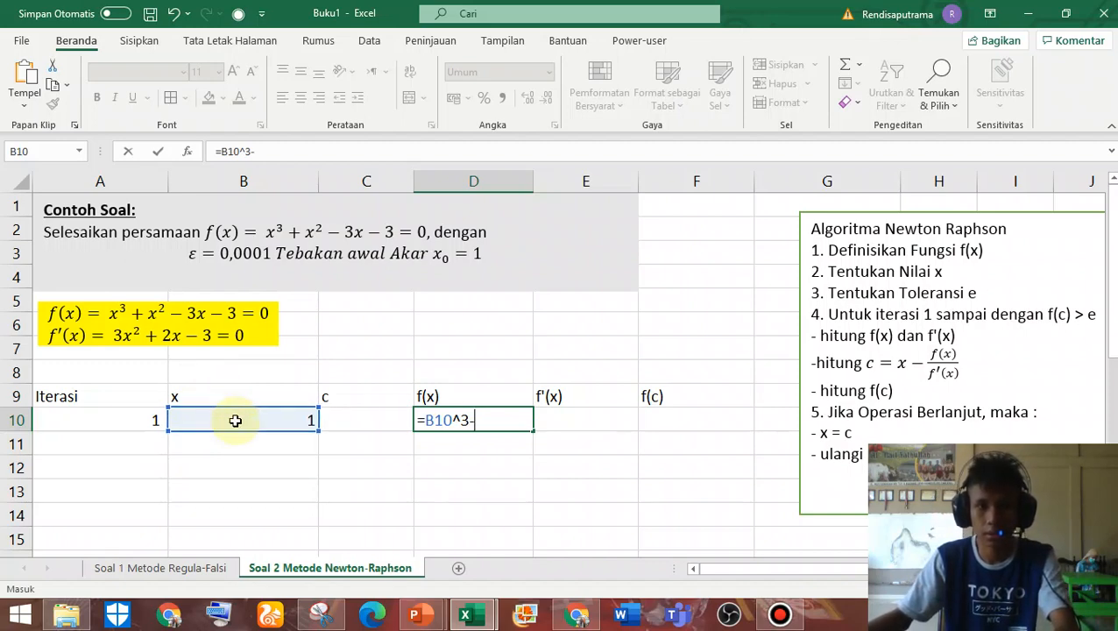
pyautogui.click(234, 419)
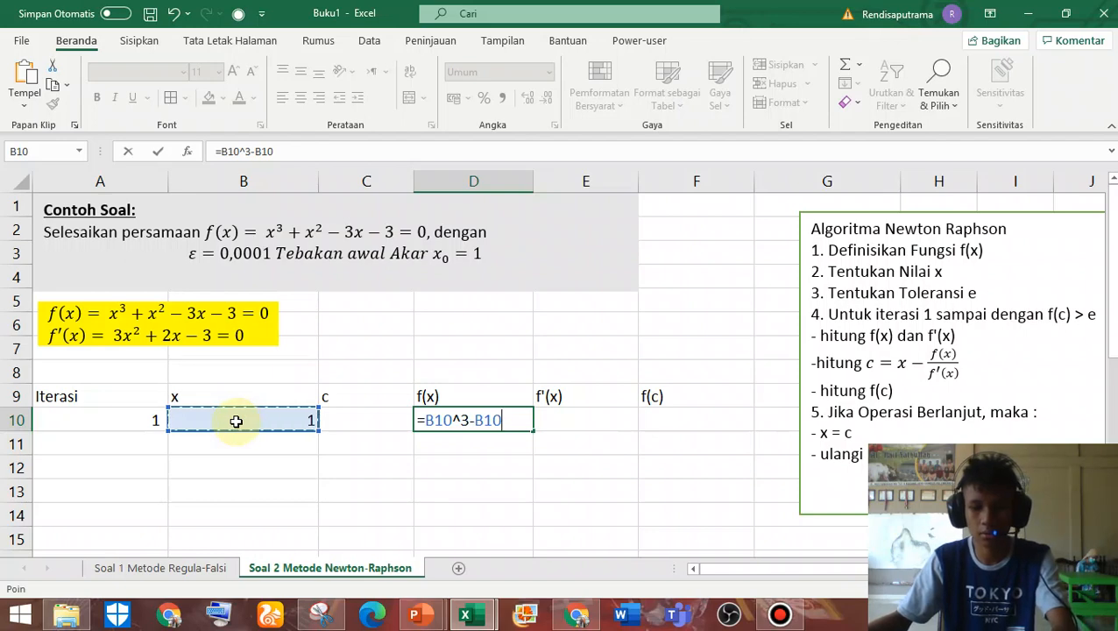
pyautogui.write('^')
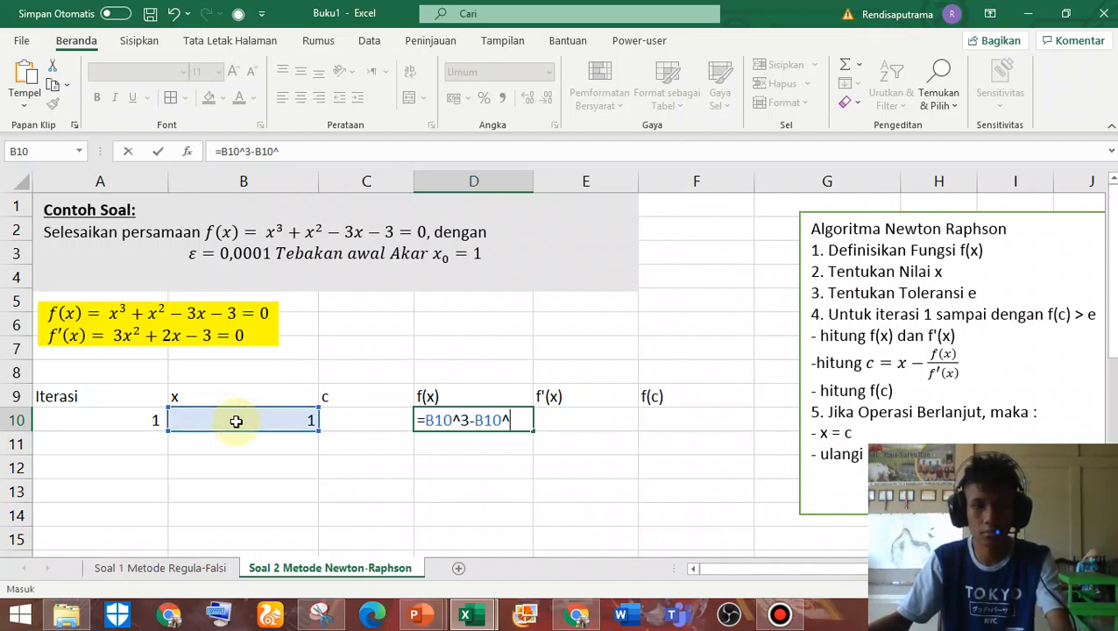
pyautogui.write('a')
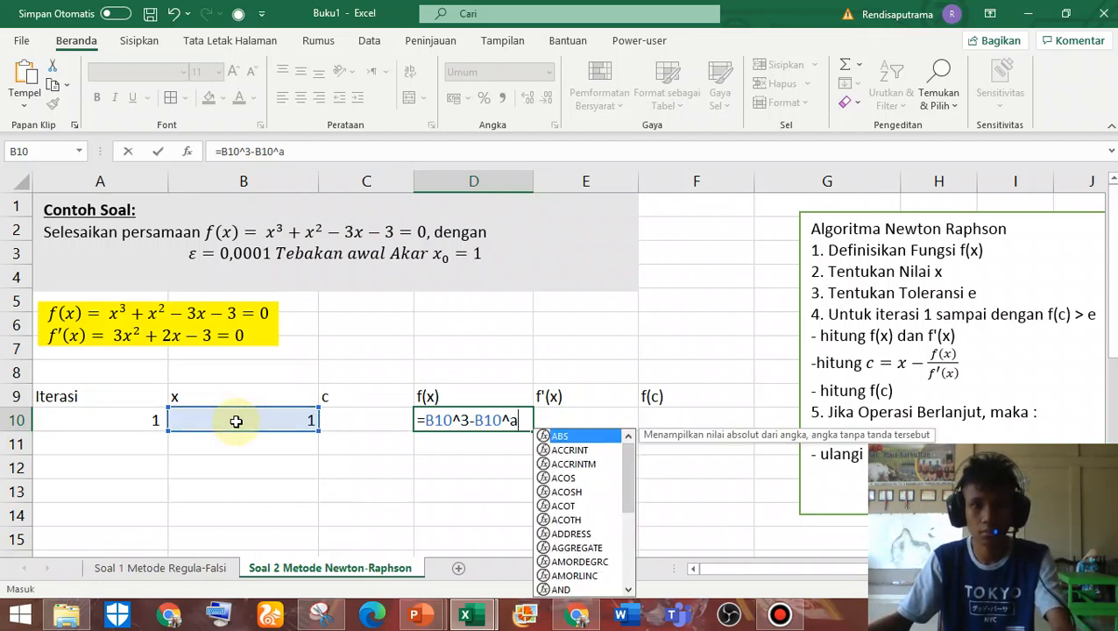
pyautogui.press('BackSpace')
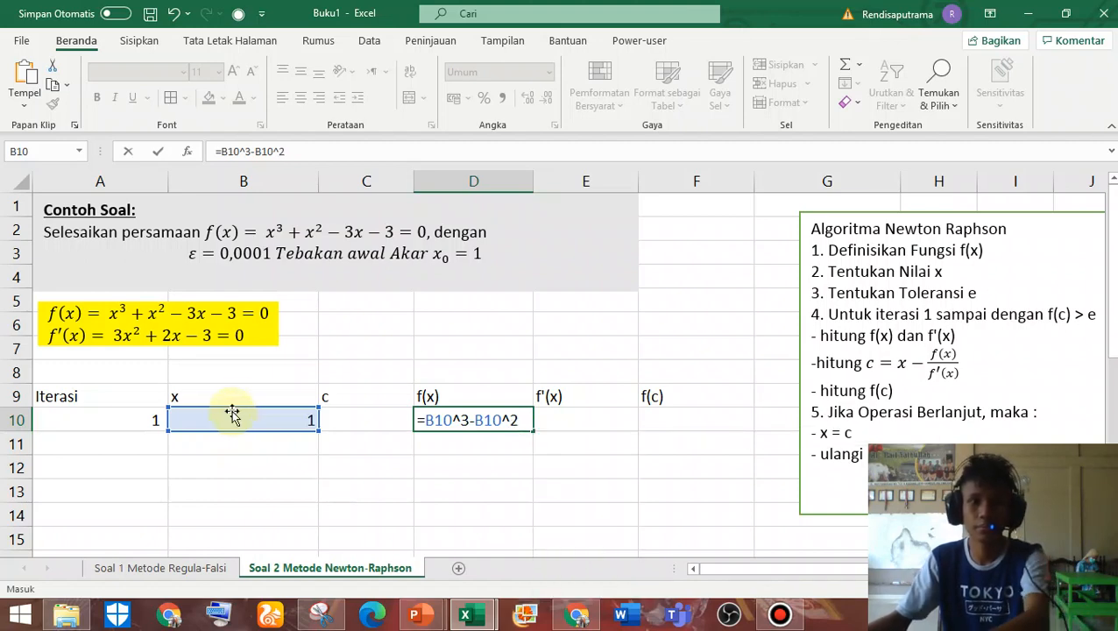
pyautogui.write('-')
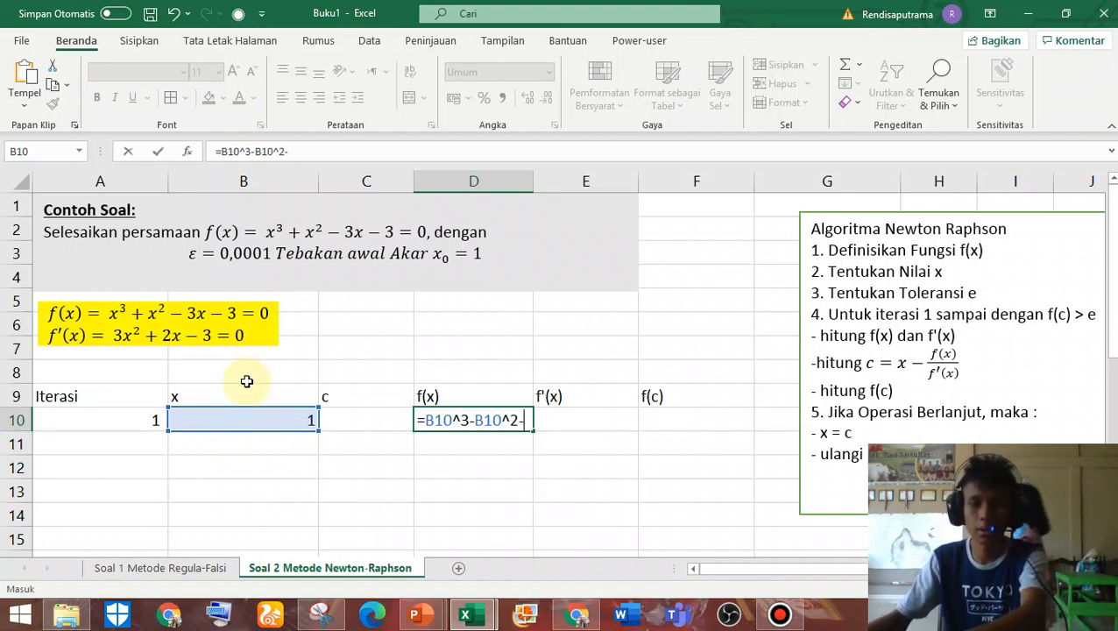
pyautogui.write('3')
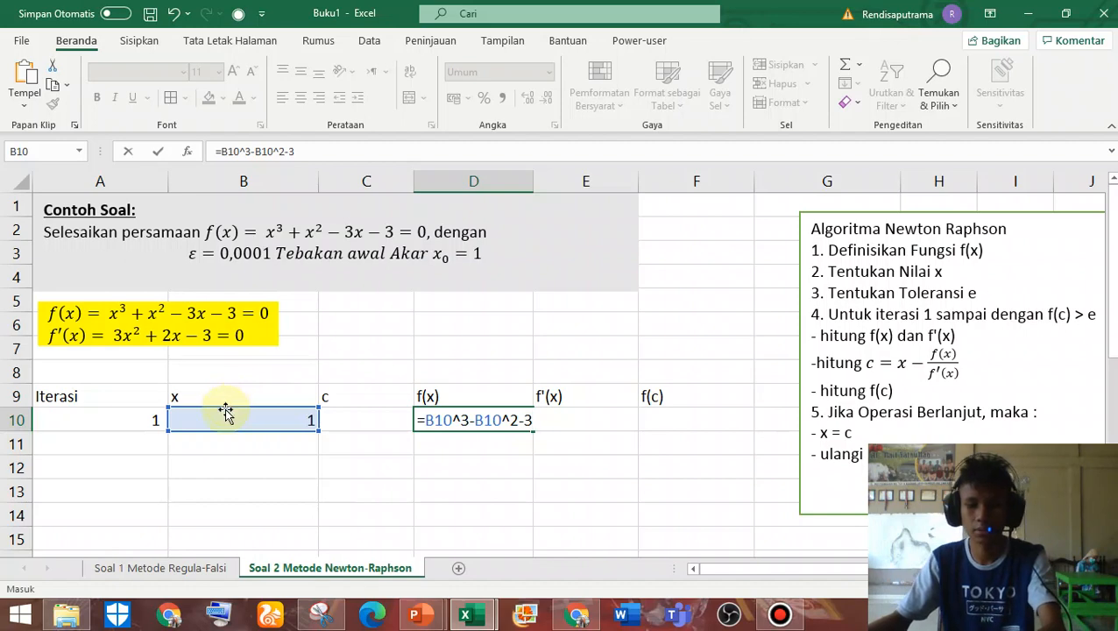
pyautogui.write('8')
pyautogui.click(227, 415)
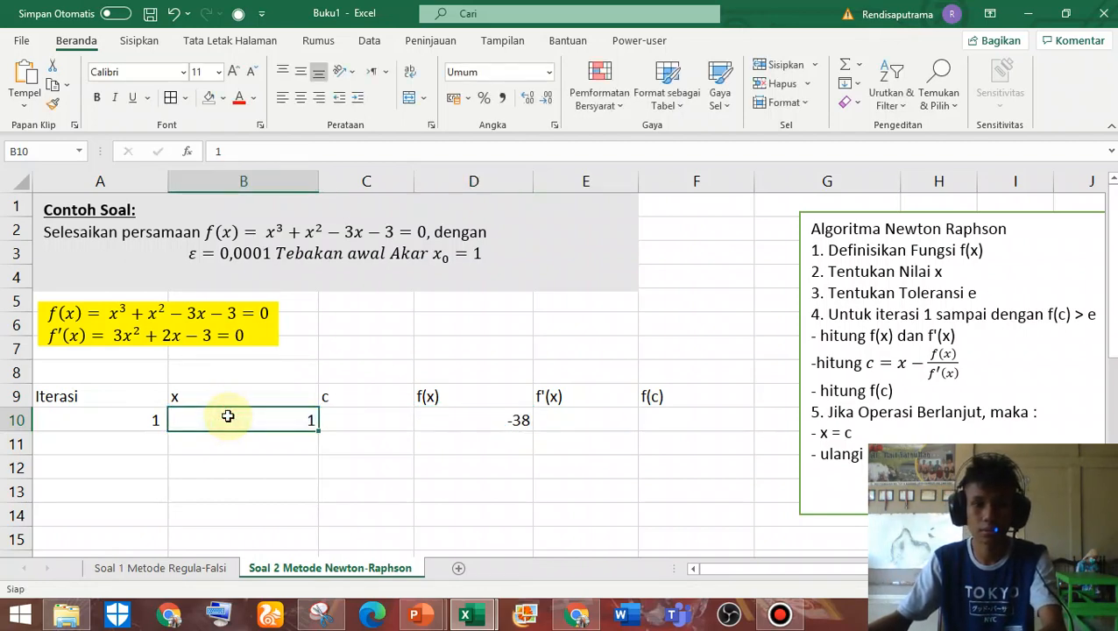
# Extend the f(x) formula in D10 with *B10-3 so it reads =B10^3-B10^2-38*B10-3
pyautogui.doubleClick(443, 422)
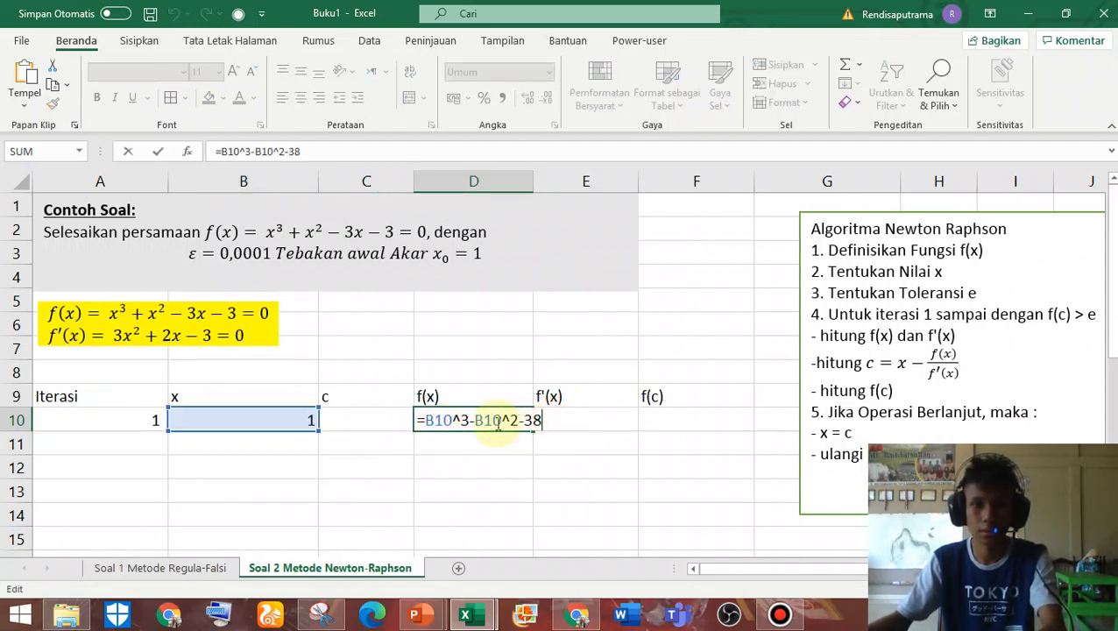
pyautogui.write('*')
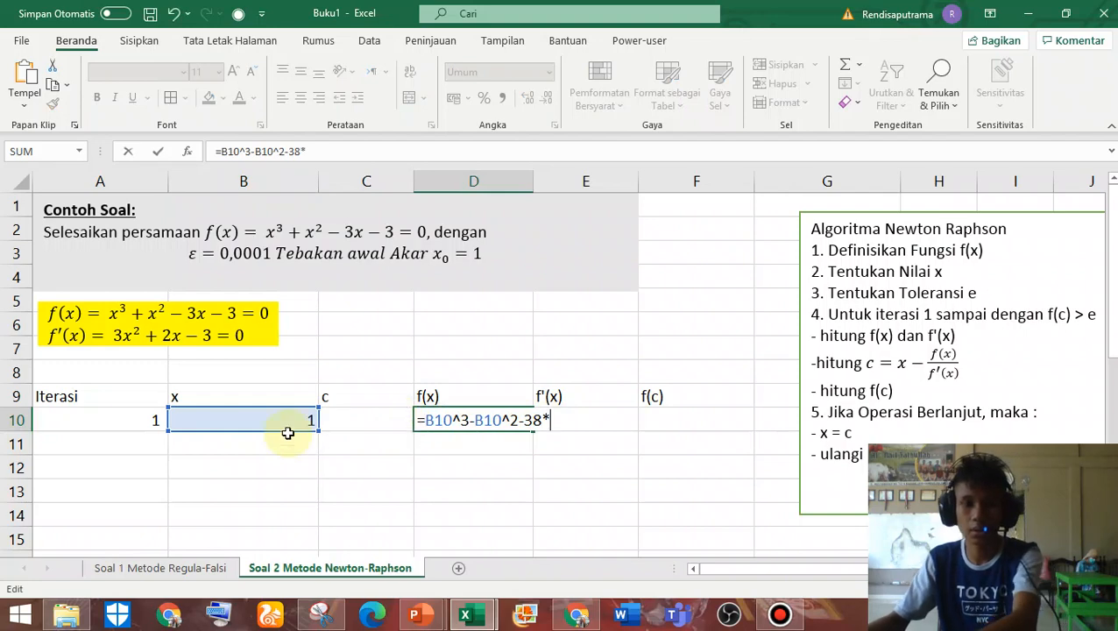
pyautogui.click(245, 419)
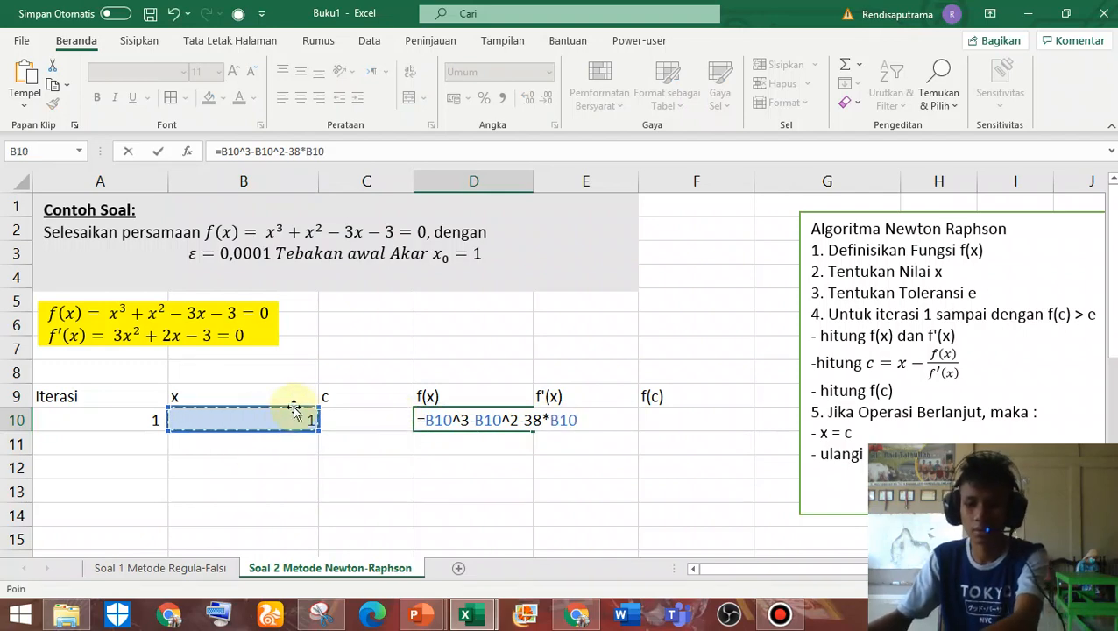
pyautogui.write('-3')
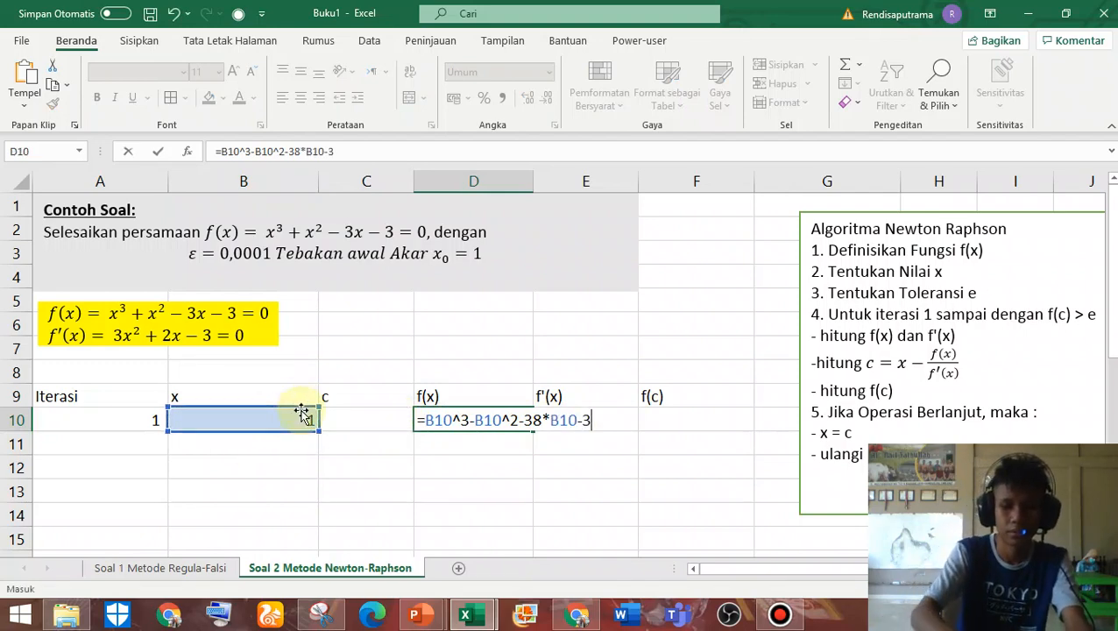
# Enclose the 38*B10 and B10^2 terms of the D10 formula in parentheses
pyautogui.click(552, 420)
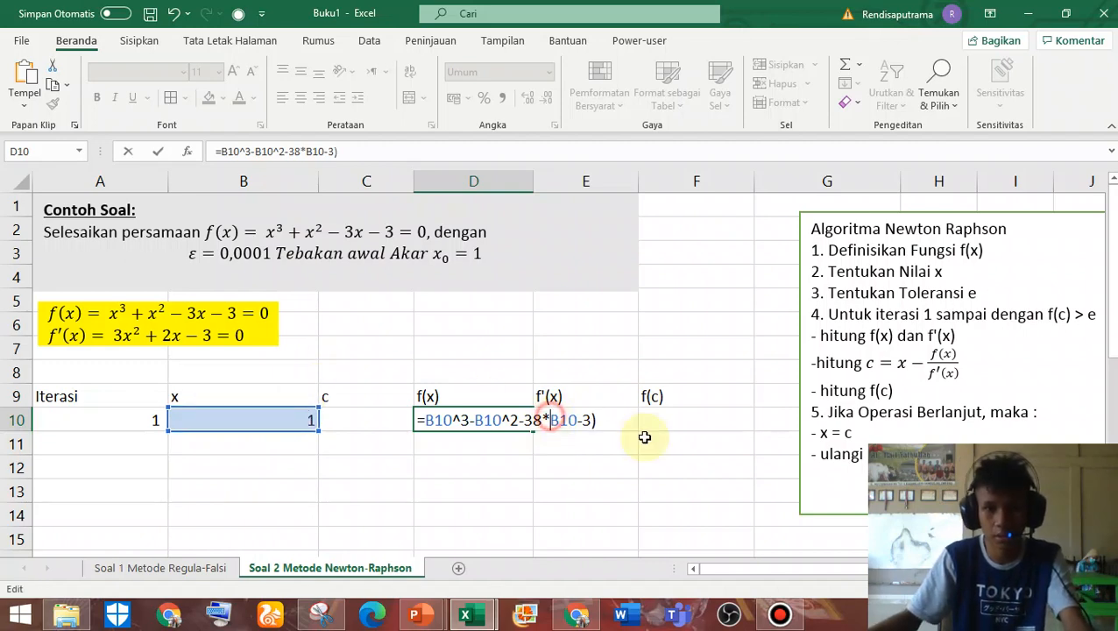
pyautogui.click(576, 422)
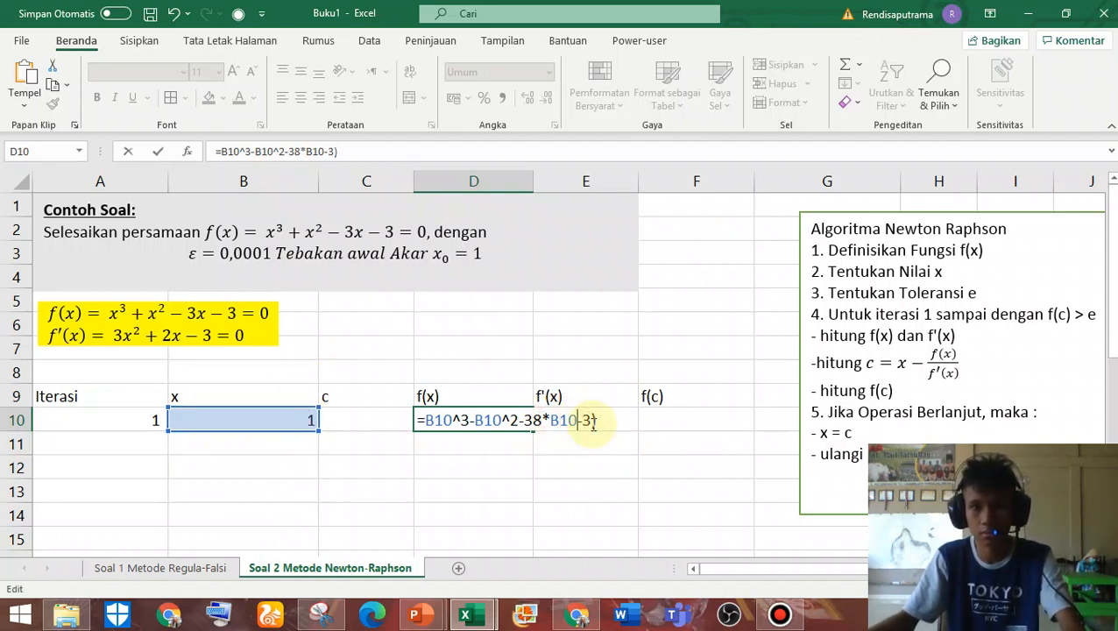
pyautogui.write(')')
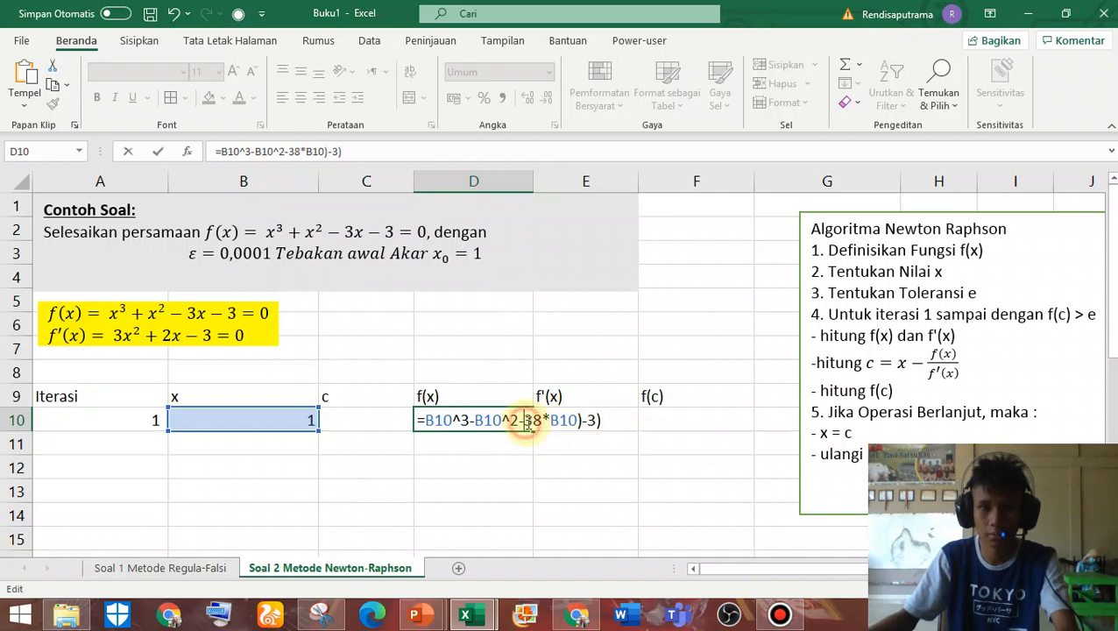
pyautogui.click(527, 421)
pyautogui.write('(')
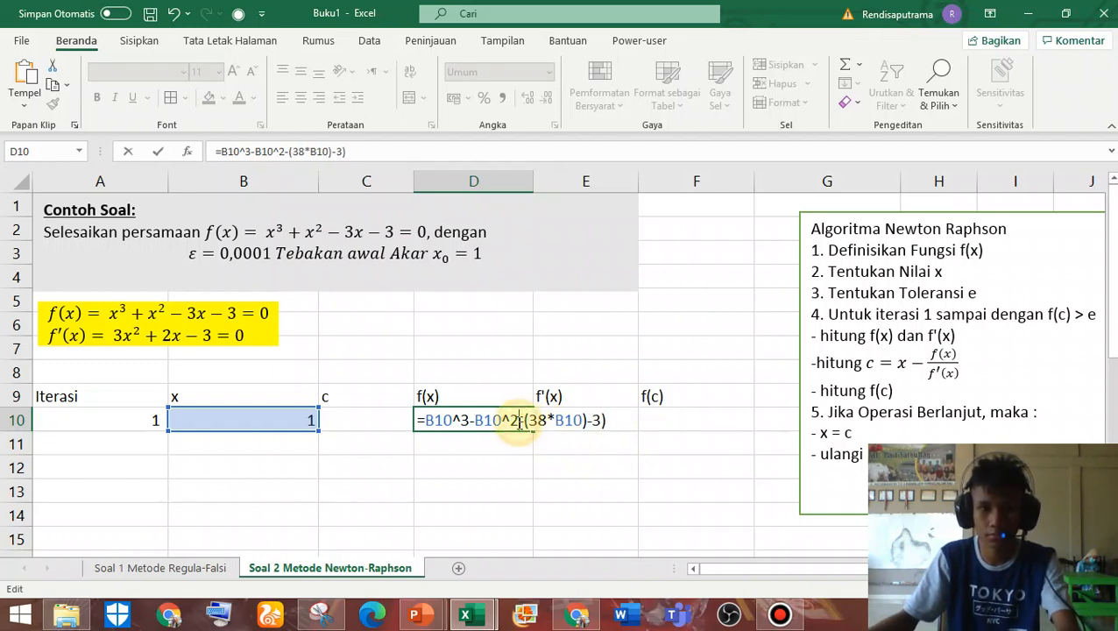
pyautogui.click(520, 422)
pyautogui.write(')')
pyautogui.click(471, 420)
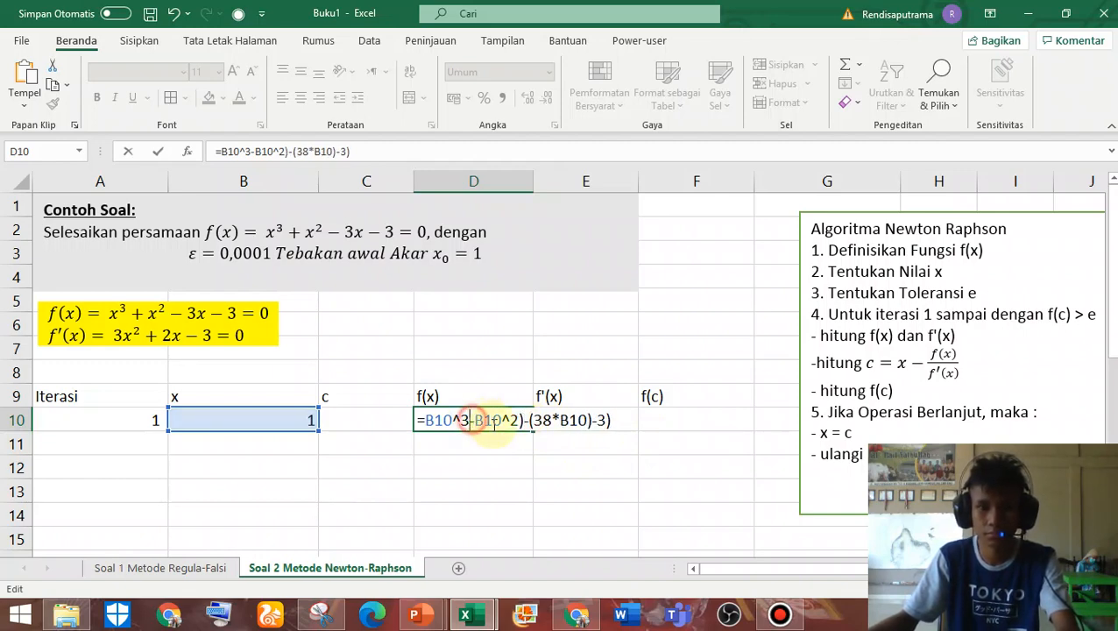
pyautogui.click(475, 425)
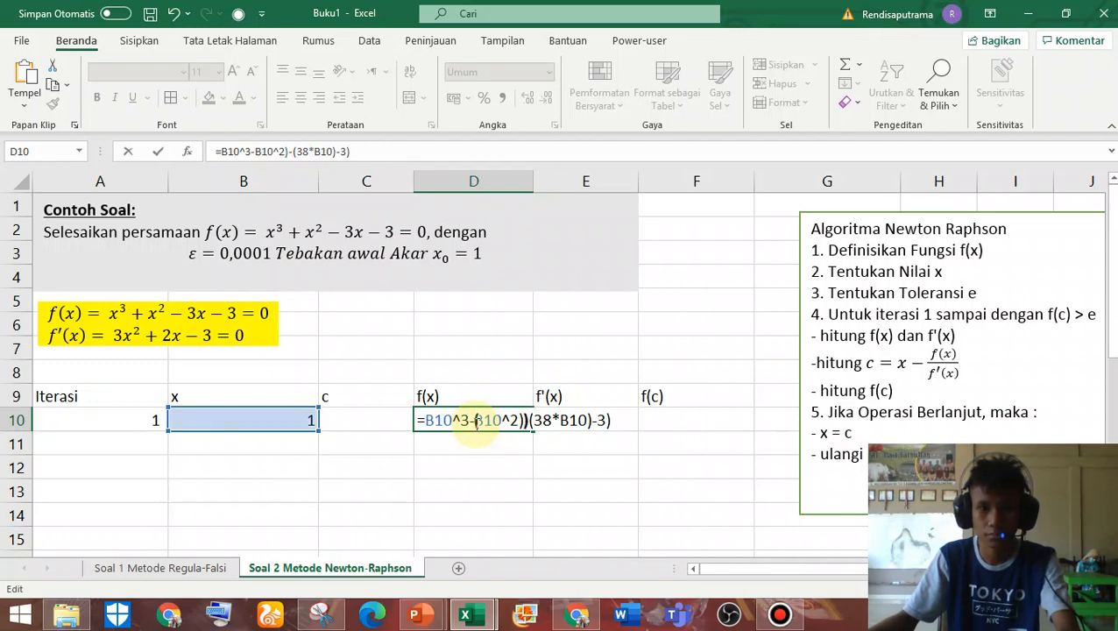
pyautogui.write('(')
# Enclose the B10^3 term in parentheses and accept the corrected D10 formula =(B10^3)-(B10^2)-(38*B10)-3
pyautogui.click(468, 420)
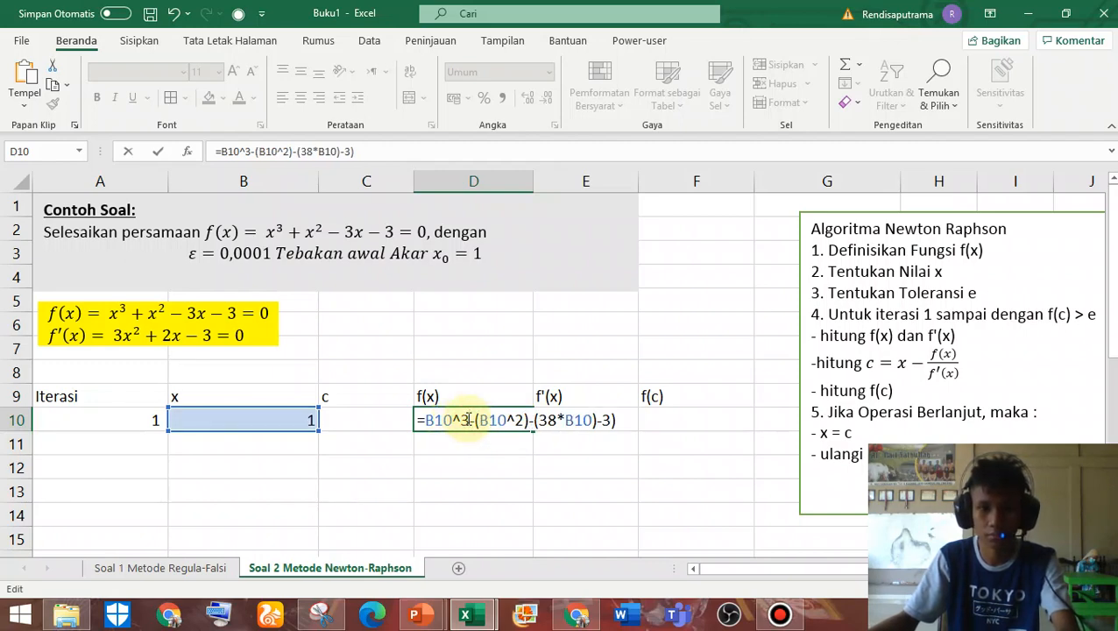
pyautogui.write(')')
pyautogui.click(425, 420)
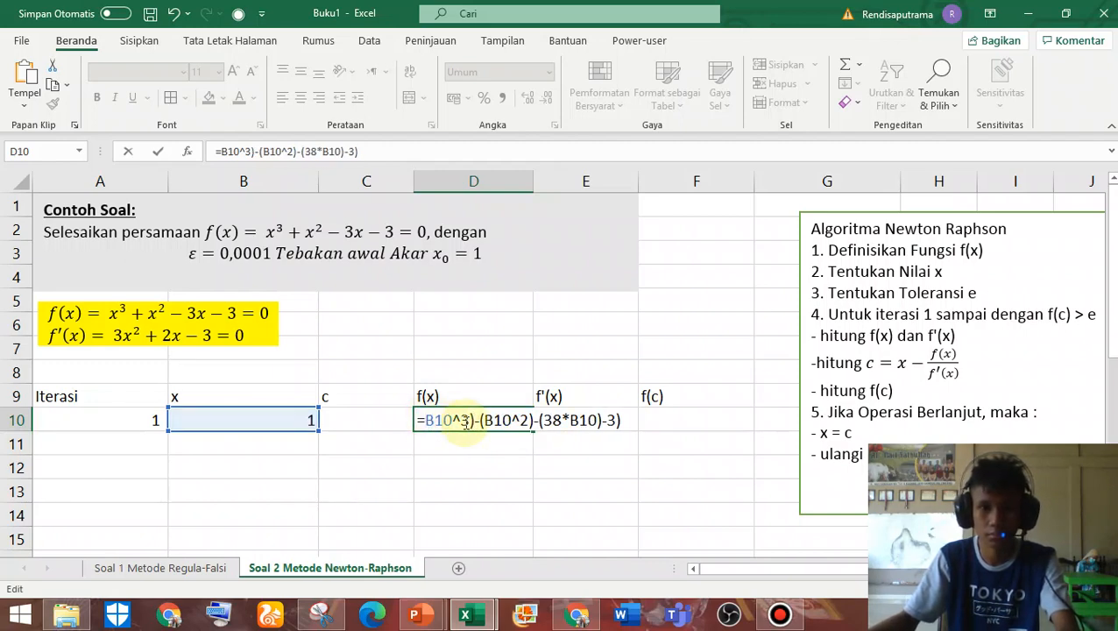
pyautogui.write('(')
pyautogui.press('Return')
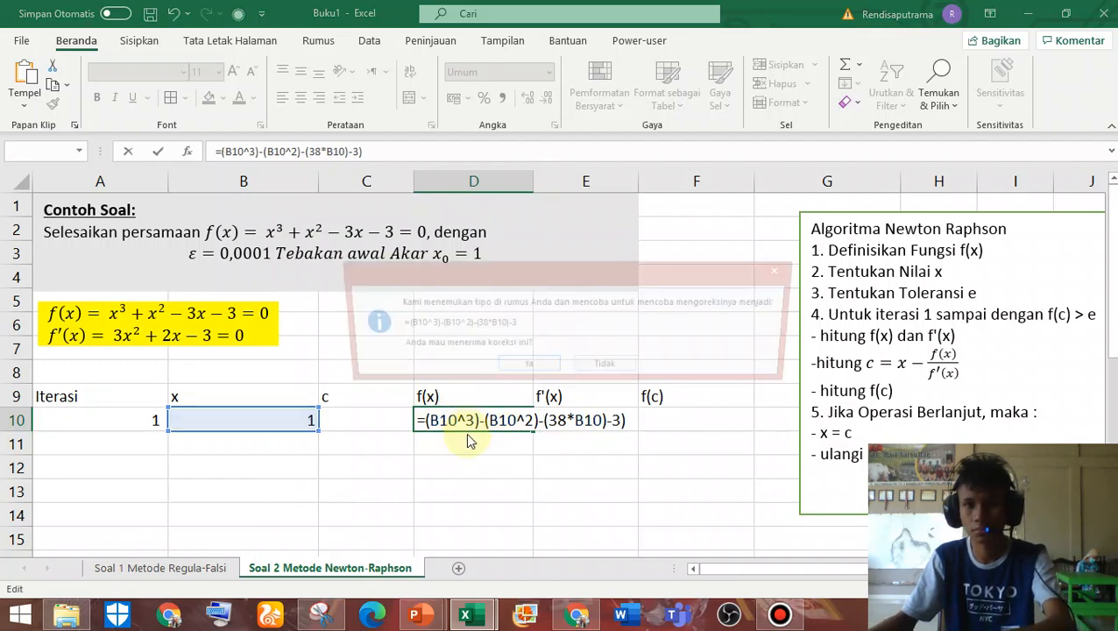
pyautogui.click(548, 367)
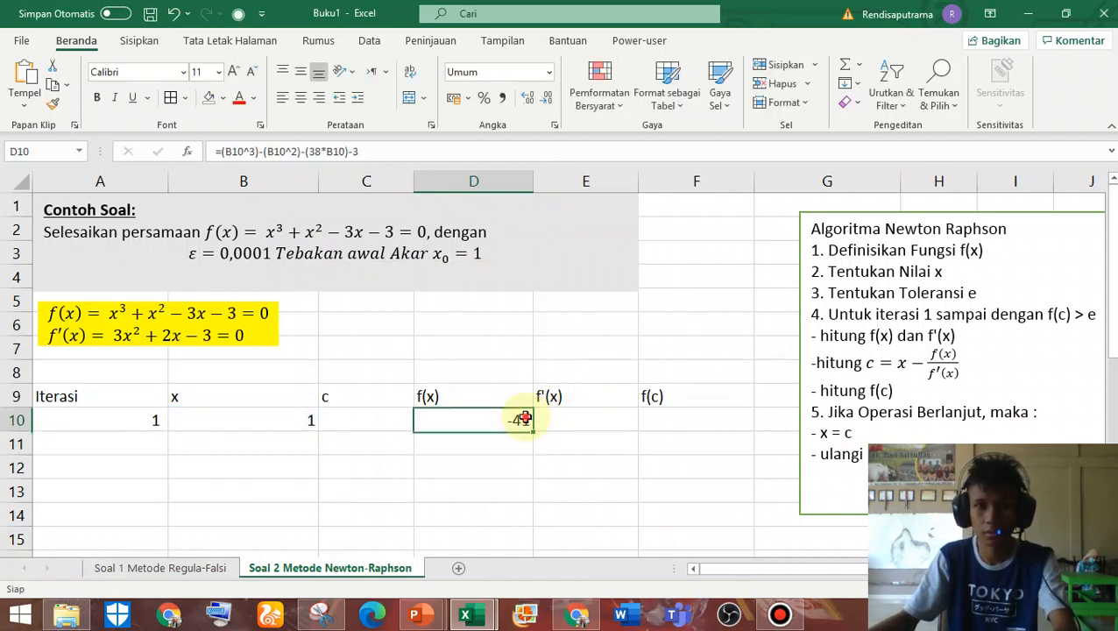
# Widen column D to give the f(x) formula more room
pyautogui.doubleClick(523, 420)
pyautogui.press('Return')
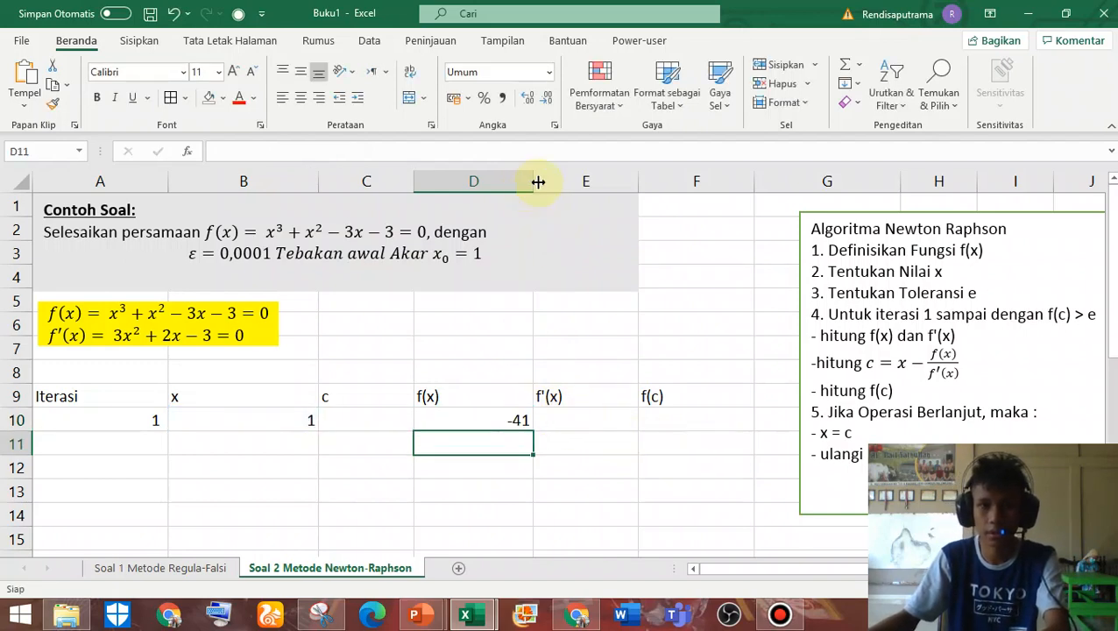
pyautogui.moveTo(538, 182); pyautogui.dragTo(571, 184)
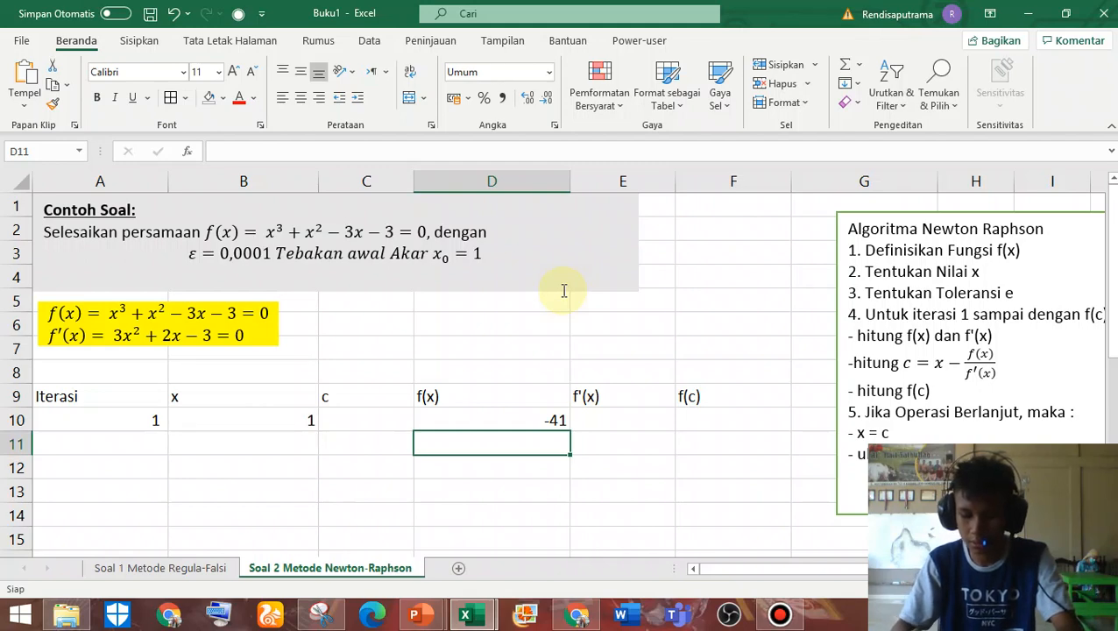
# Set the coefficient of the linear term in the D10 formula to 3, giving =(B10^3)-(B10^2)-(3*B10)-3
pyautogui.doubleClick(558, 421)
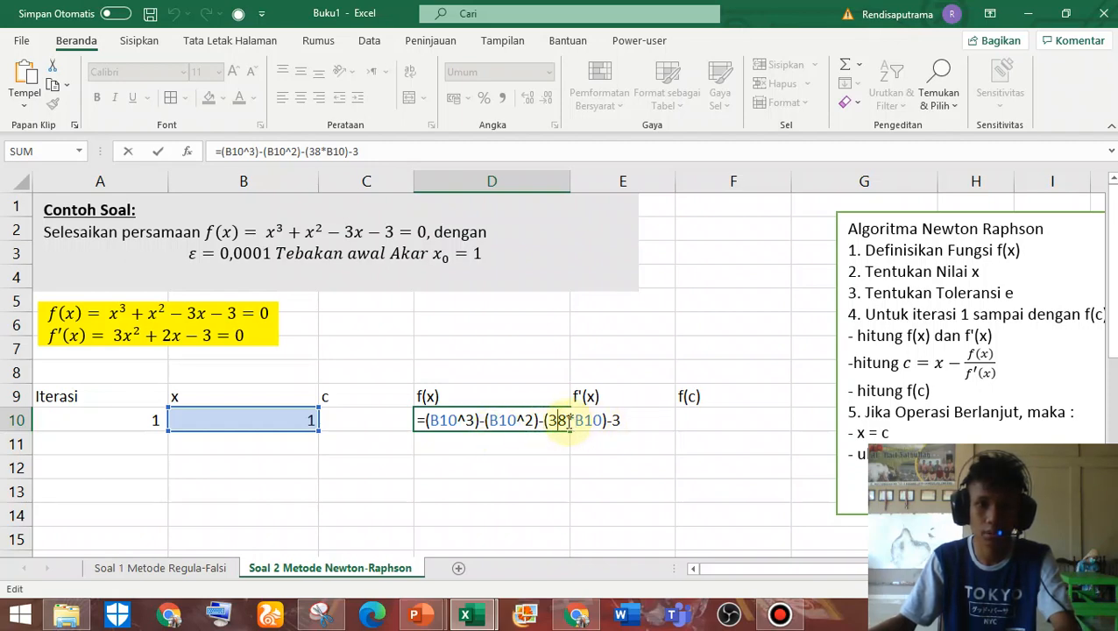
pyautogui.press('Delete')
pyautogui.press('Return')
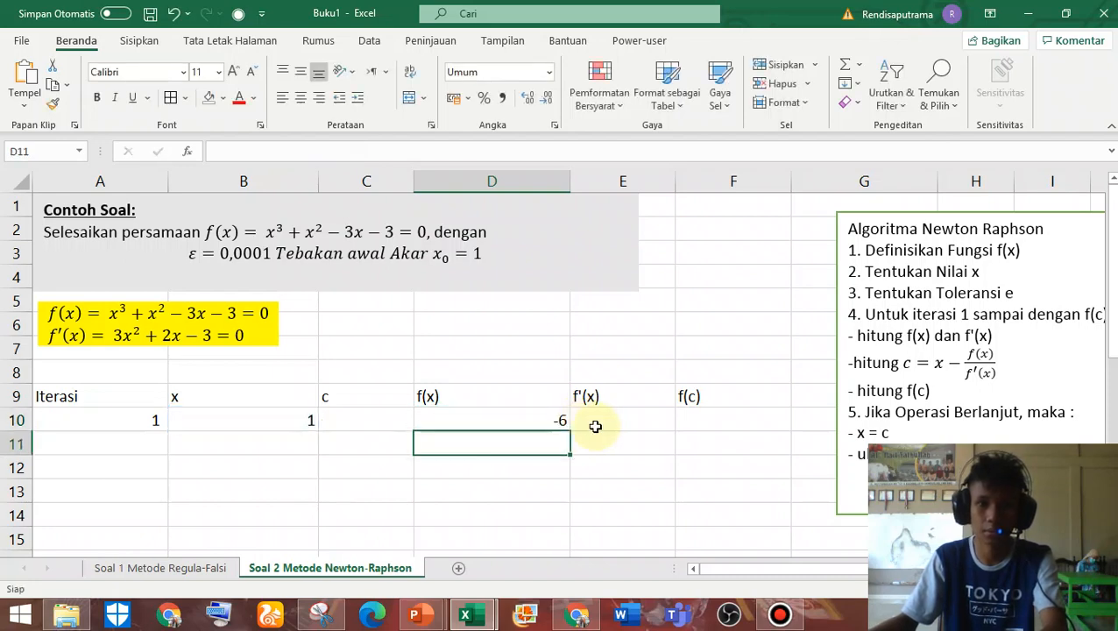
# Replace the minus sign before (B10^2) in the D10 formula with a plus, giving =(B10^3)+(B10^2)-(3*B10)-3
pyautogui.doubleClick(562, 423)
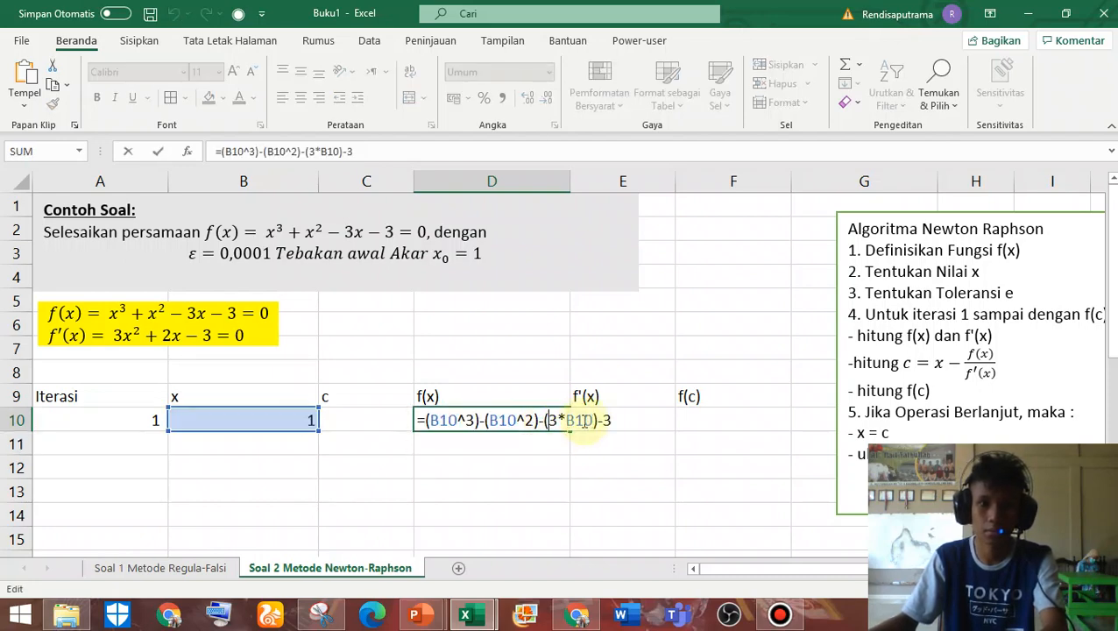
pyautogui.click(617, 421)
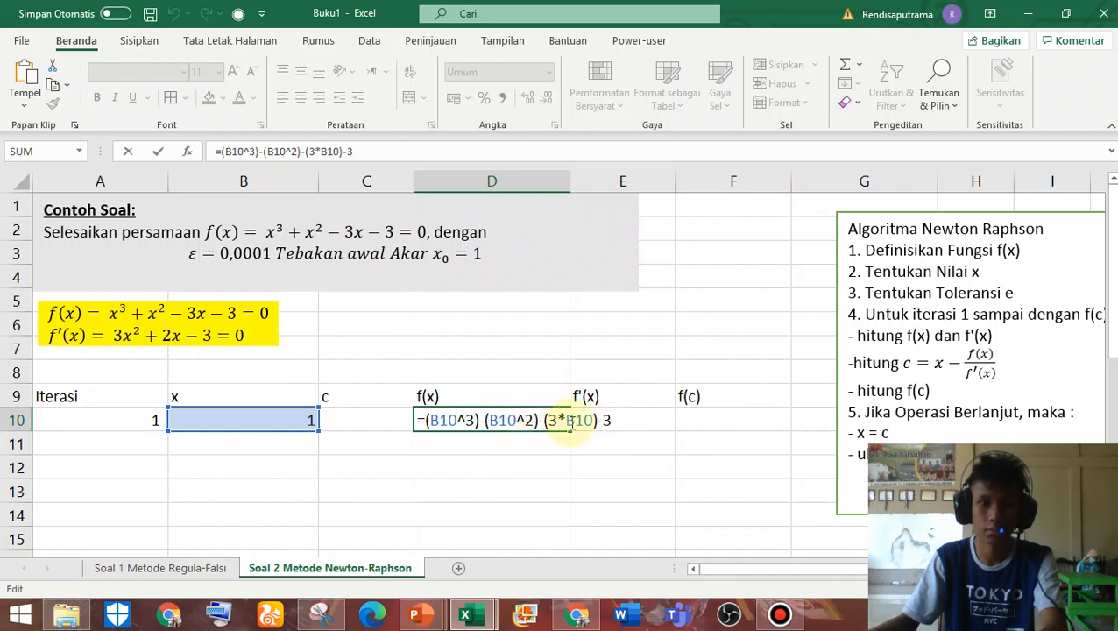
pyautogui.click(486, 421)
pyautogui.press('BackSpace')
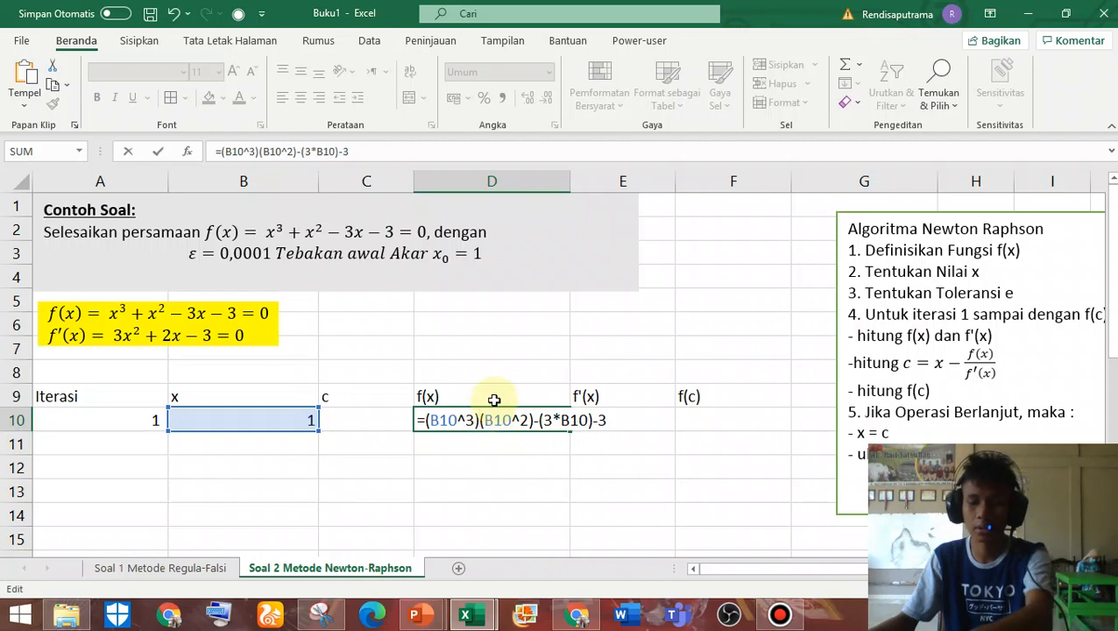
pyautogui.write('+')
pyautogui.press('Return')
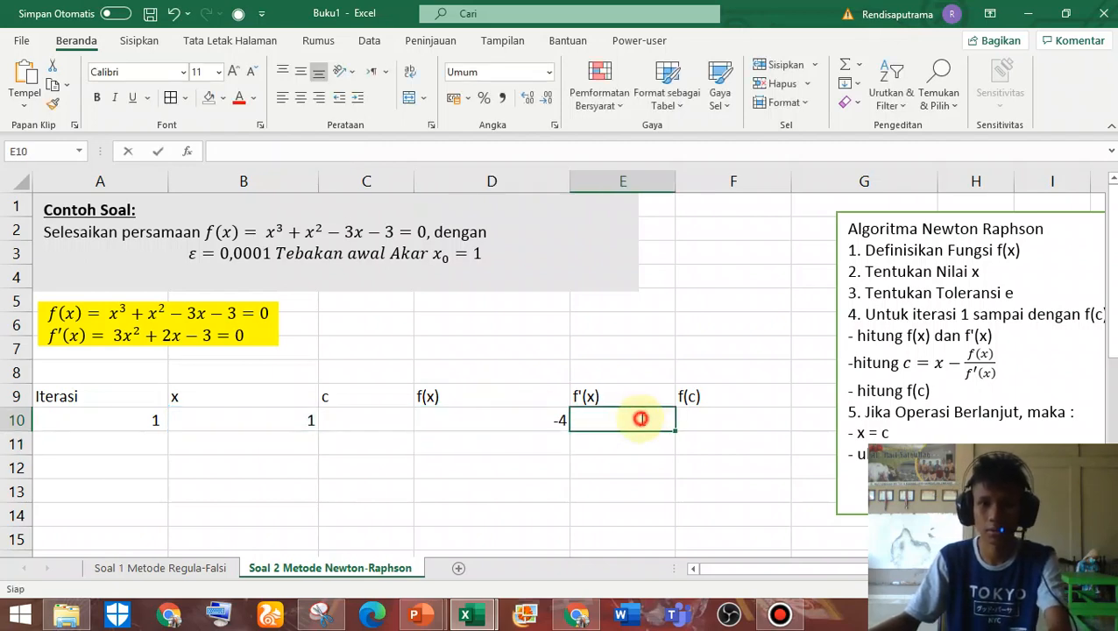
# Enter the derivative formula =(3*(B10)^2)+(2*B10)-3 in E10 under f'(x)
pyautogui.doubleClick(639, 417)
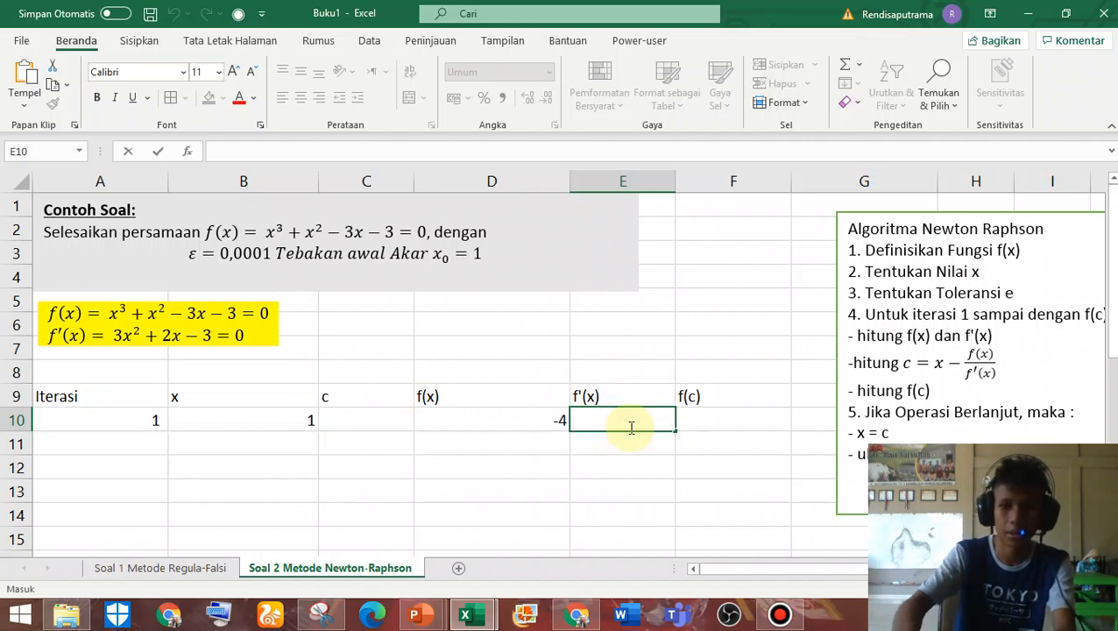
pyautogui.write('=(3*(')
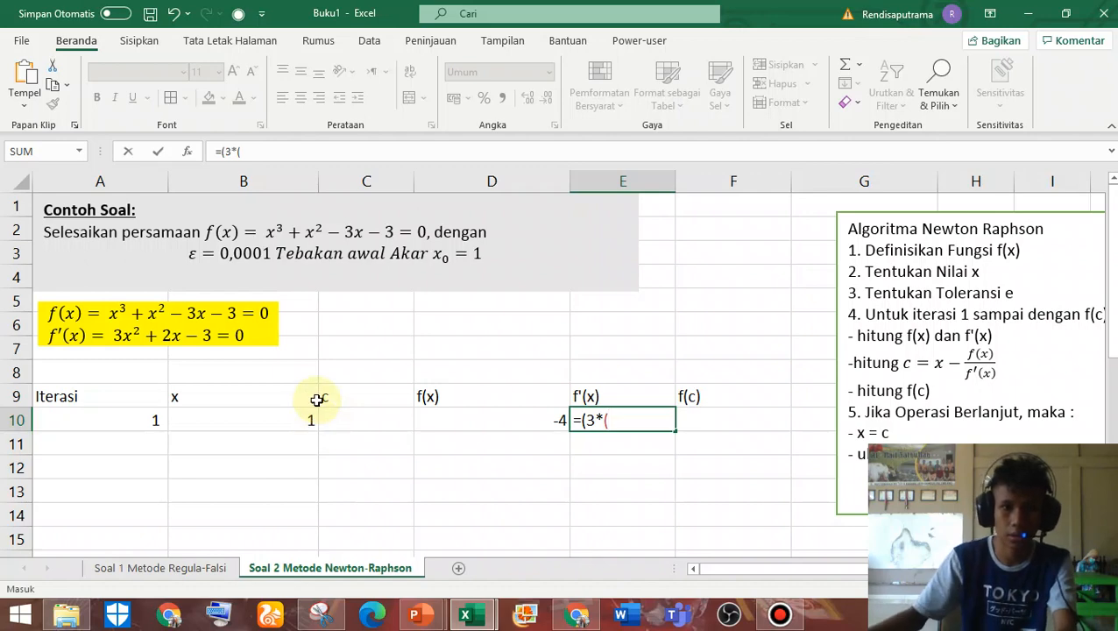
pyautogui.click(305, 423)
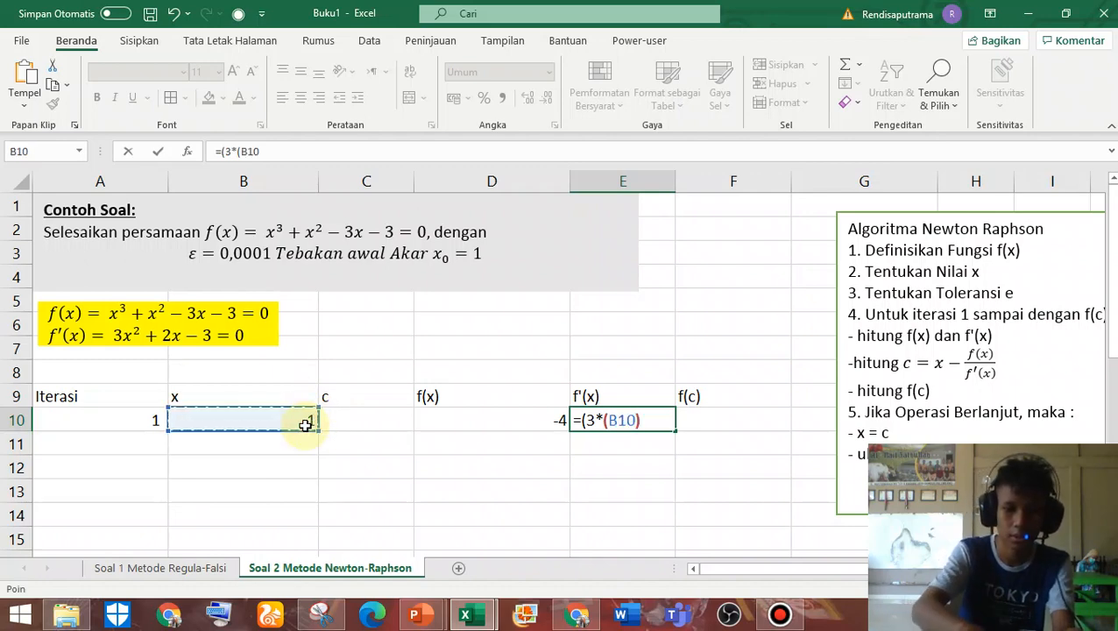
pyautogui.write(')^2)+')
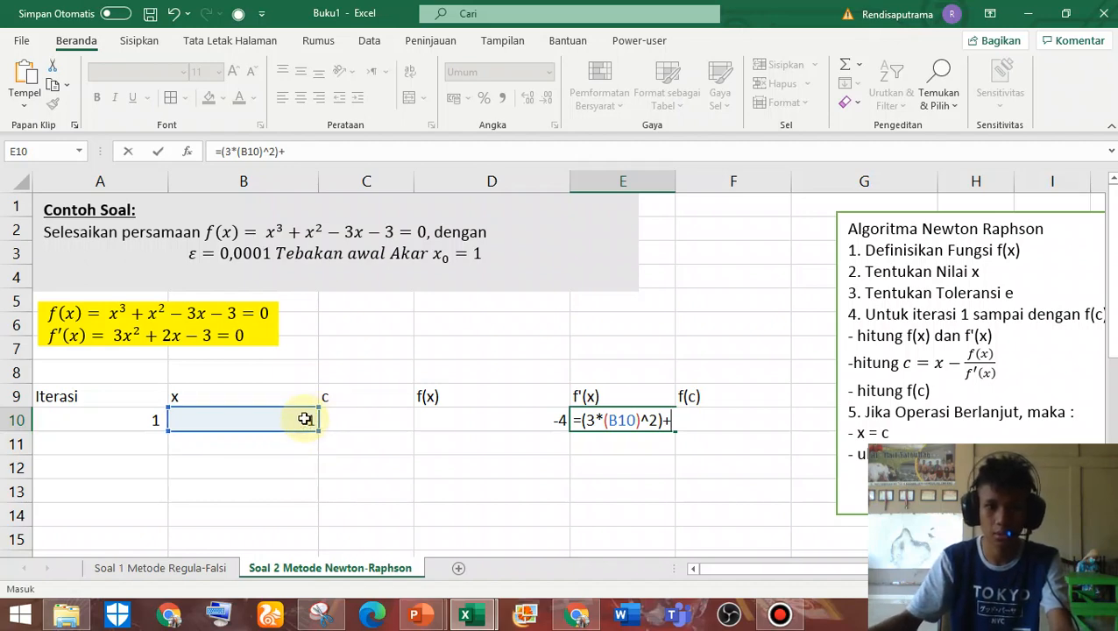
pyautogui.click(304, 422)
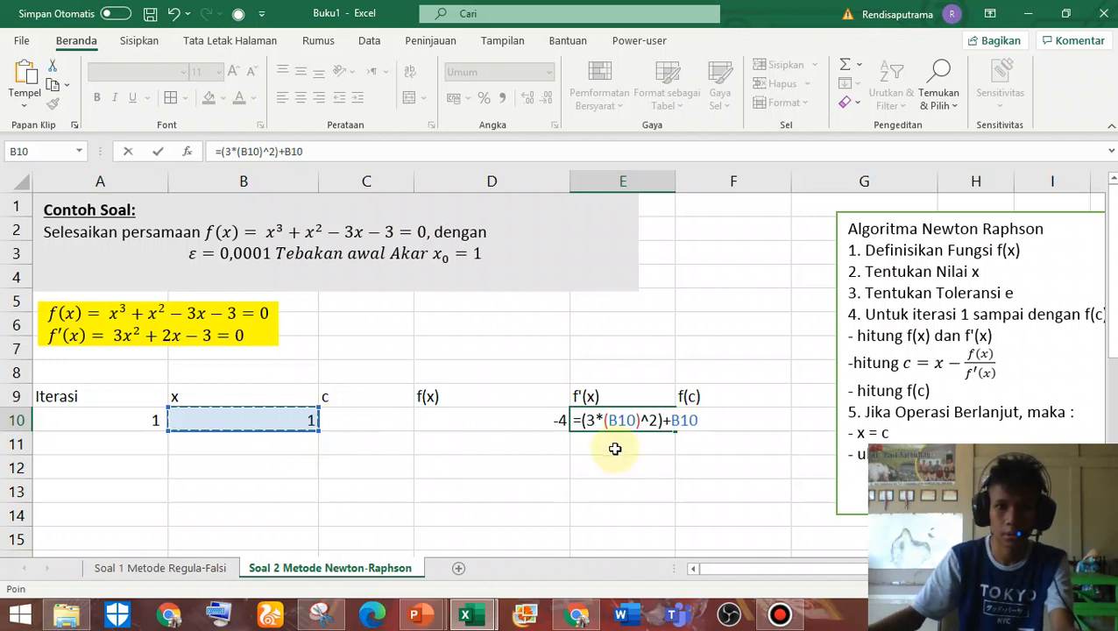
pyautogui.click(687, 421)
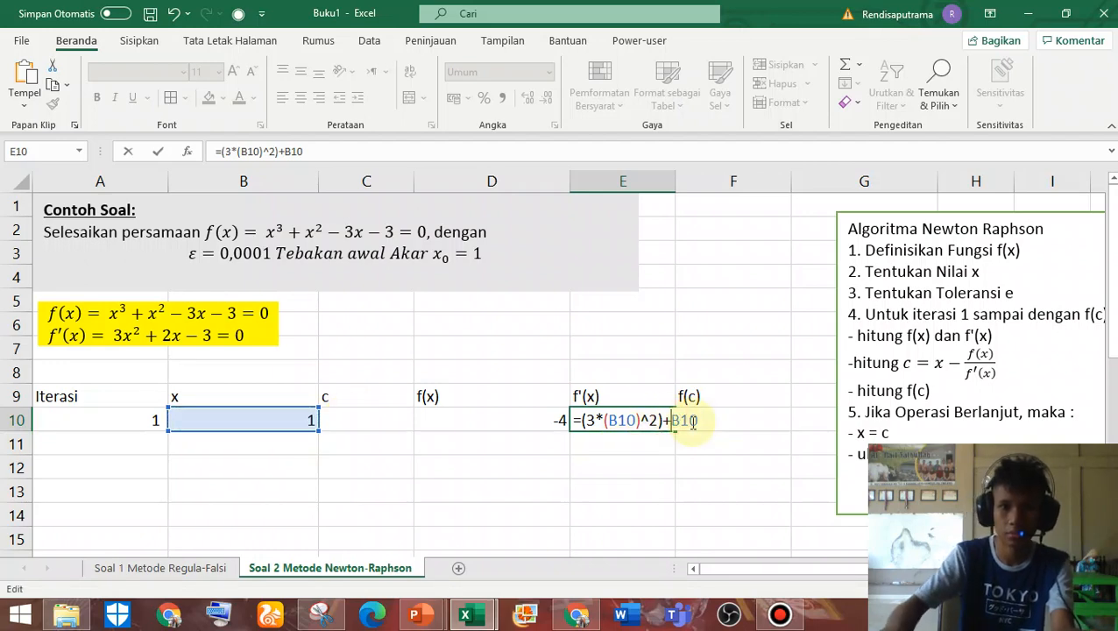
pyautogui.write('2*')
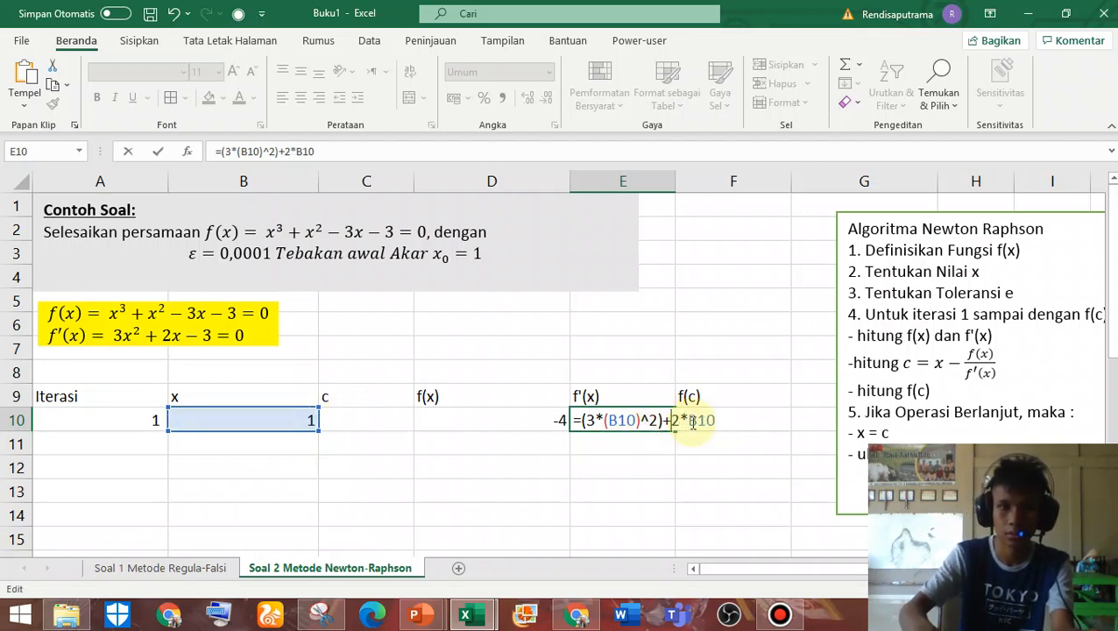
pyautogui.write('(')
pyautogui.click(727, 418)
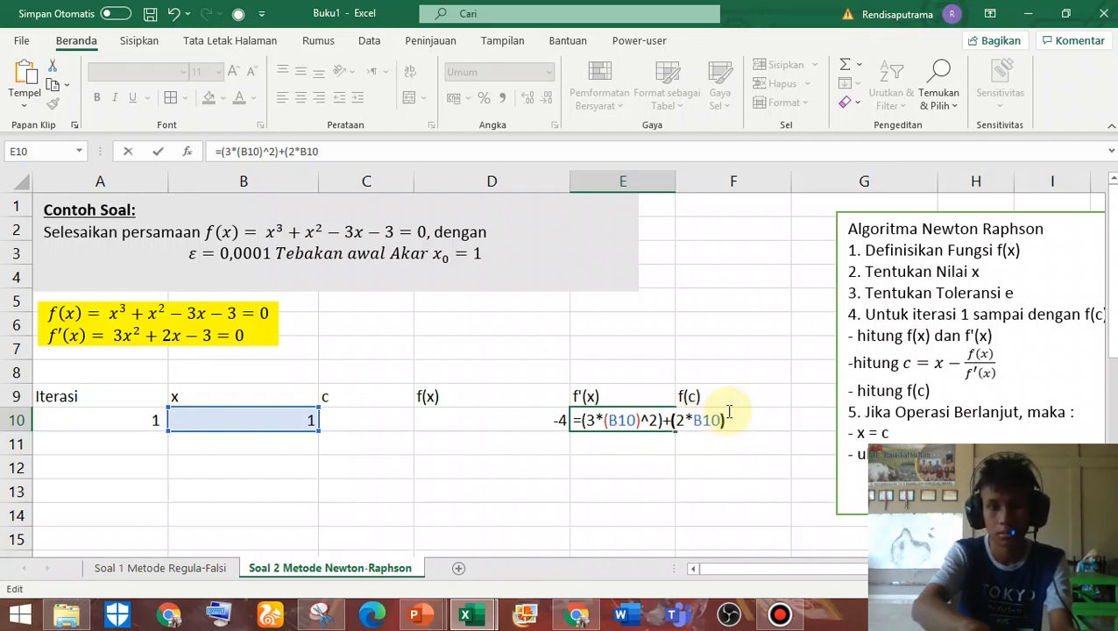
pyautogui.write(')-3')
pyautogui.press('Return')
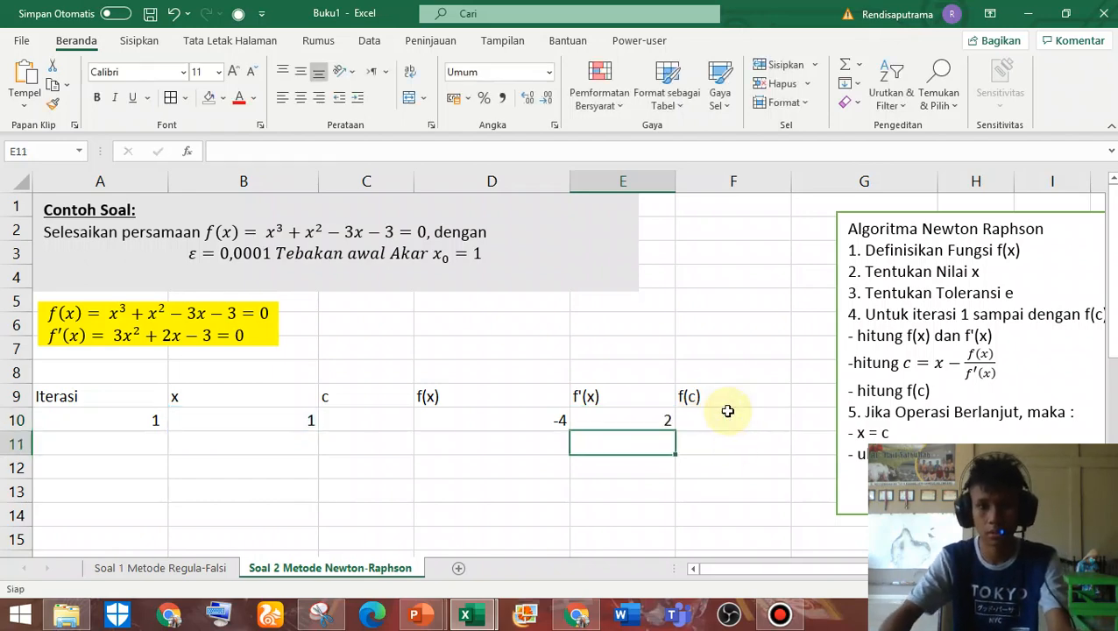
# Enter the Newton-Raphson formula =B10-(D10/E10) in C10 to compute c for the first iteration
pyautogui.click(482, 426)
pyautogui.click(366, 421)
pyautogui.doubleClick(389, 419)
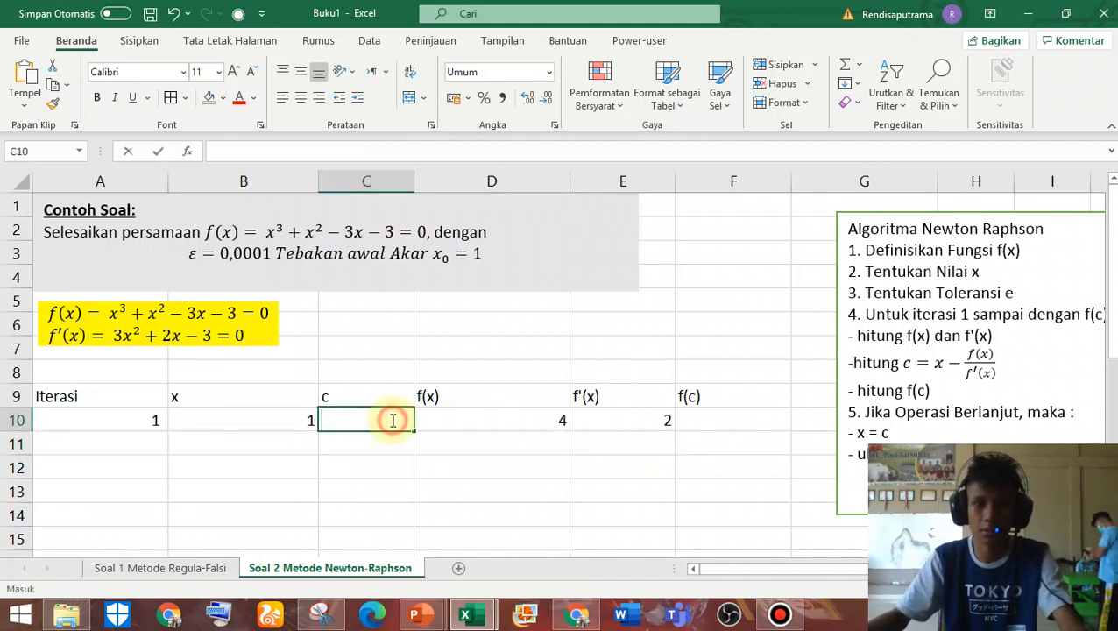
pyautogui.write('=')
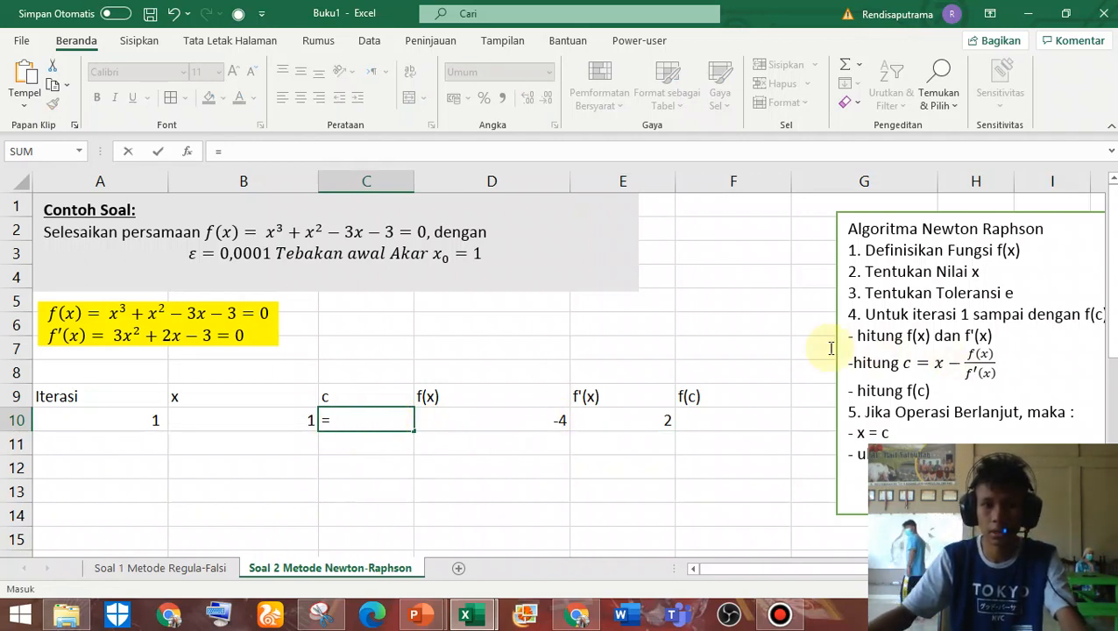
pyautogui.click(294, 420)
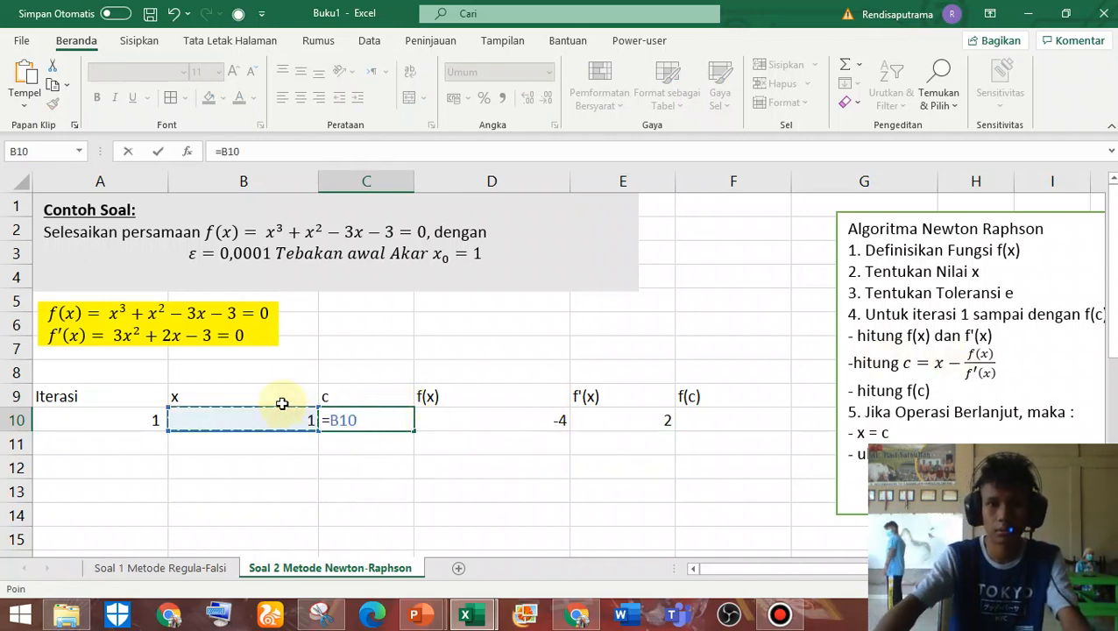
pyautogui.write('-(')
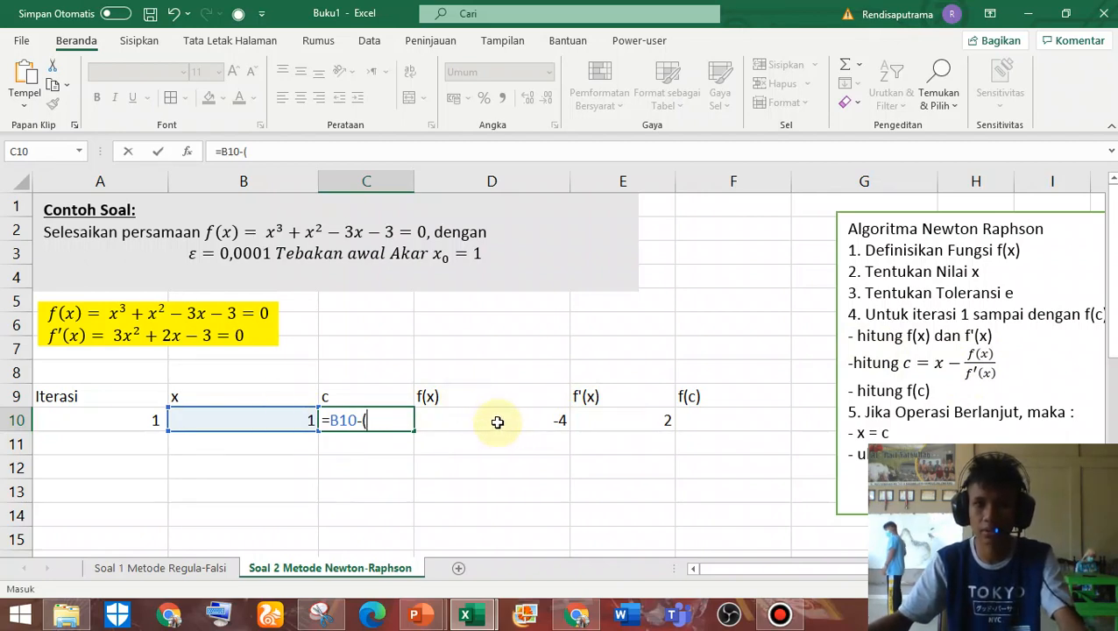
pyautogui.click(497, 422)
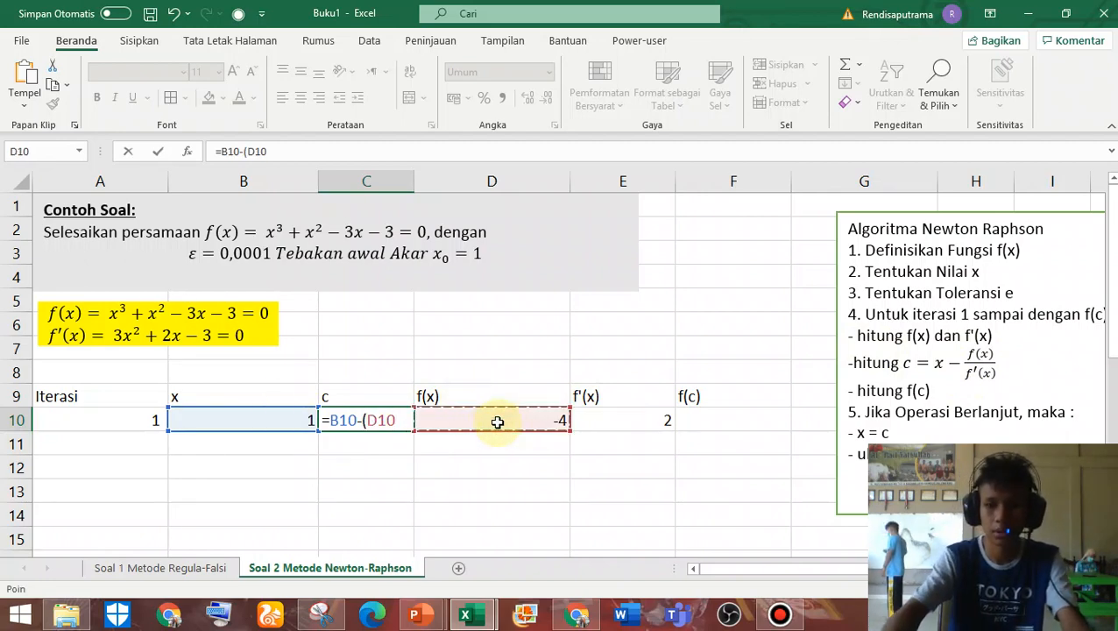
pyautogui.write('/')
pyautogui.click(639, 418)
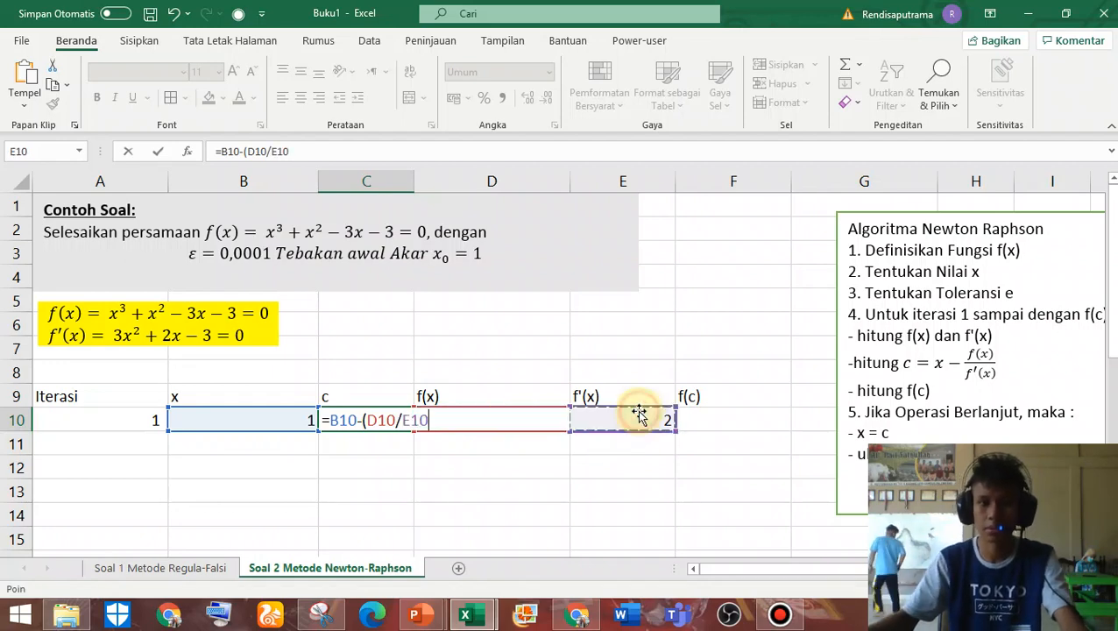
pyautogui.write(')')
pyautogui.press('Return')
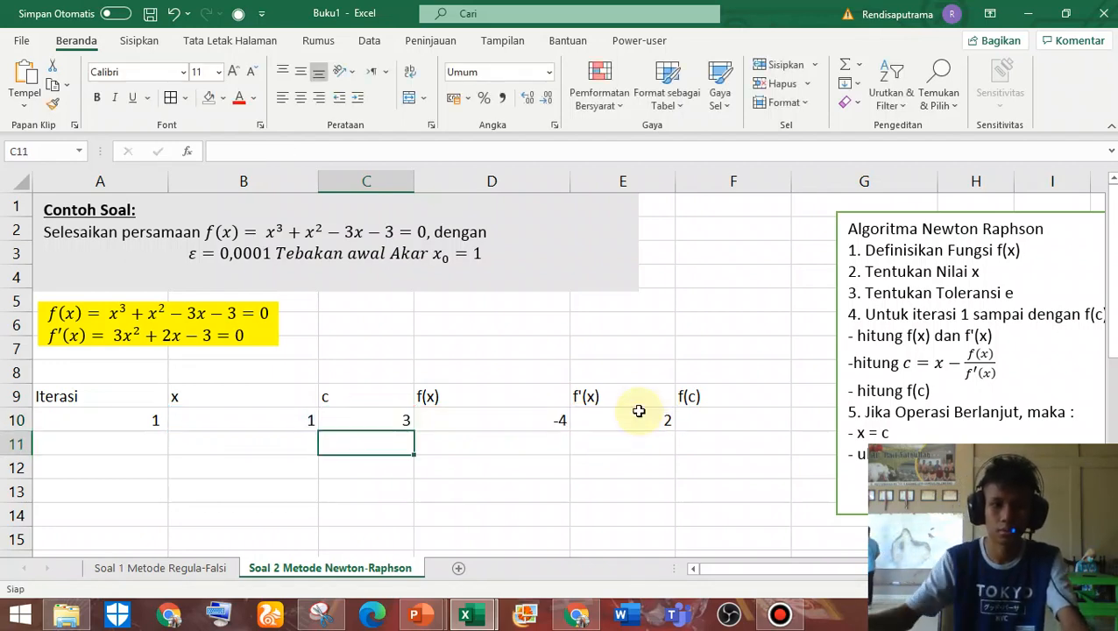
pyautogui.moveTo(334, 421); pyautogui.dragTo(536, 421)
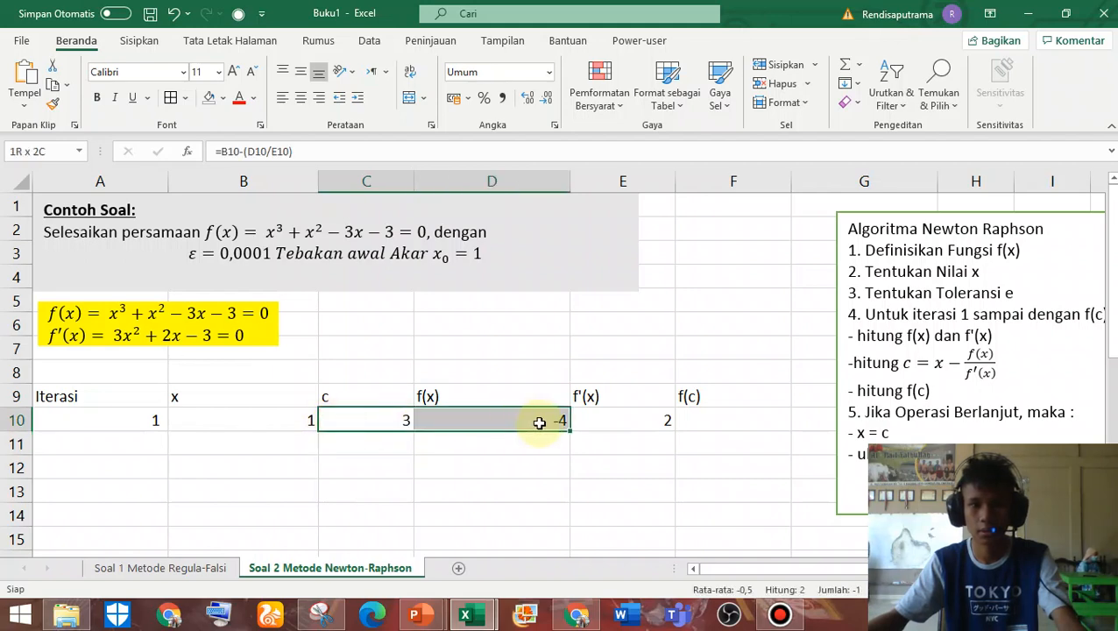
pyautogui.moveTo(245, 419); pyautogui.dragTo(626, 437)
pyautogui.click(644, 467)
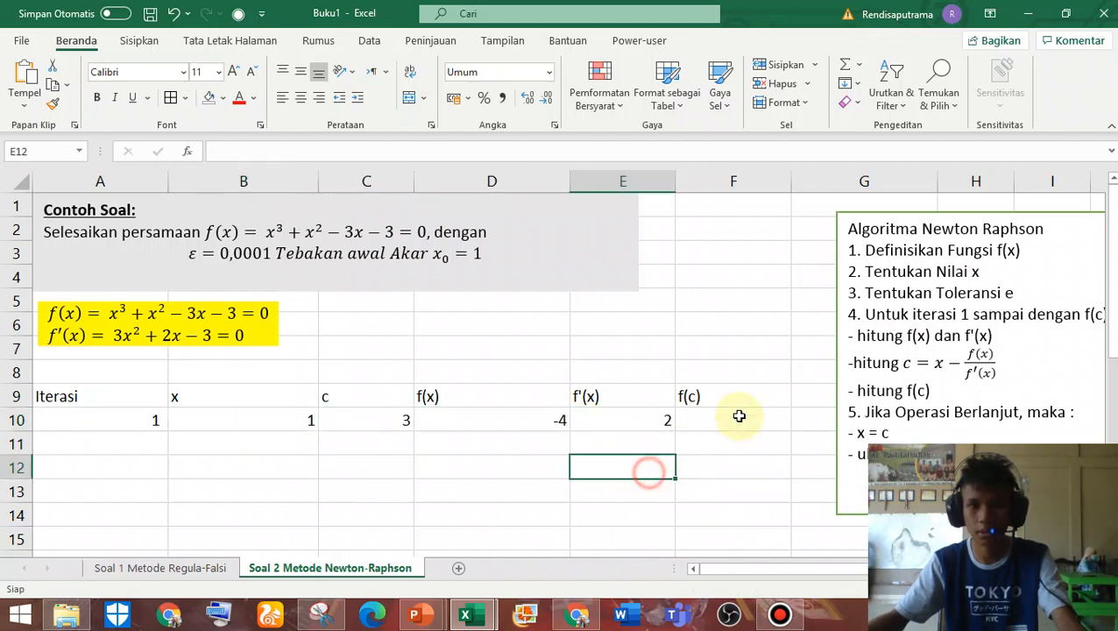
# Widen column F to make more room for the f(c) values
pyautogui.click(736, 419)
pyautogui.moveTo(793, 178); pyautogui.dragTo(819, 181)
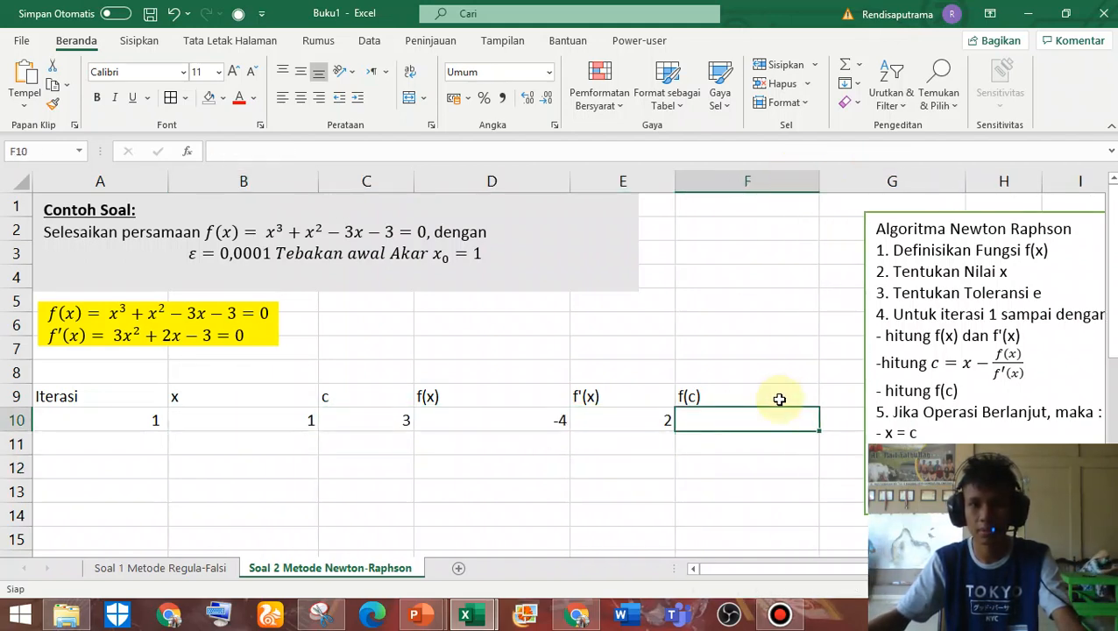
pyautogui.doubleClick(780, 415)
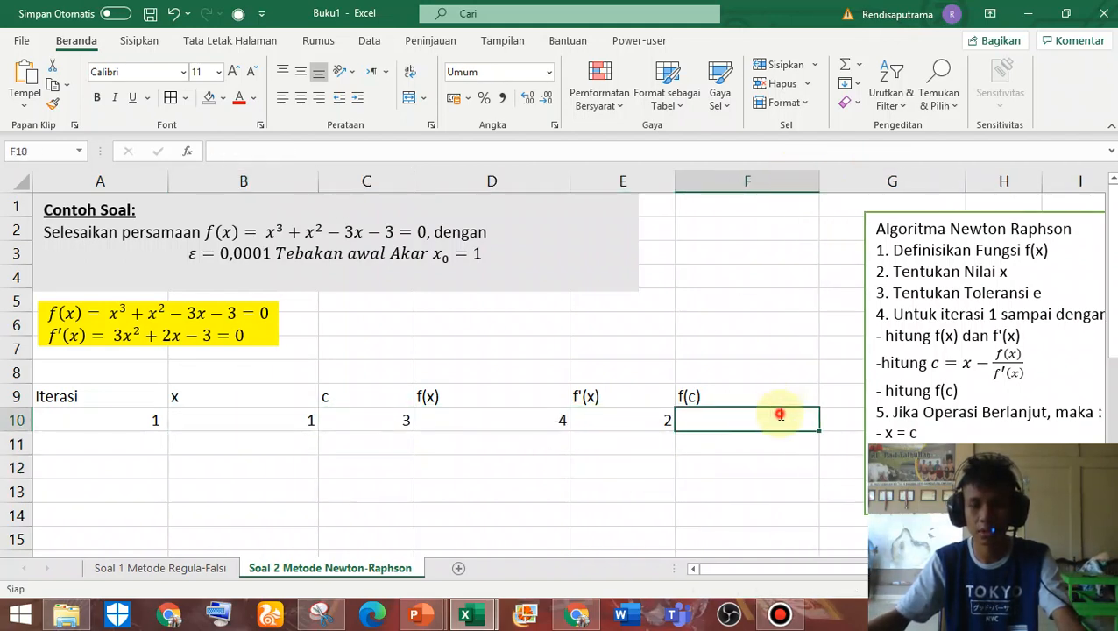
# Copy the text of the f(x) formula from D10 into F10, keeping its B10 references
pyautogui.click(469, 419)
pyautogui.doubleClick(467, 419)
pyautogui.hotkey('ctrl', 'a')
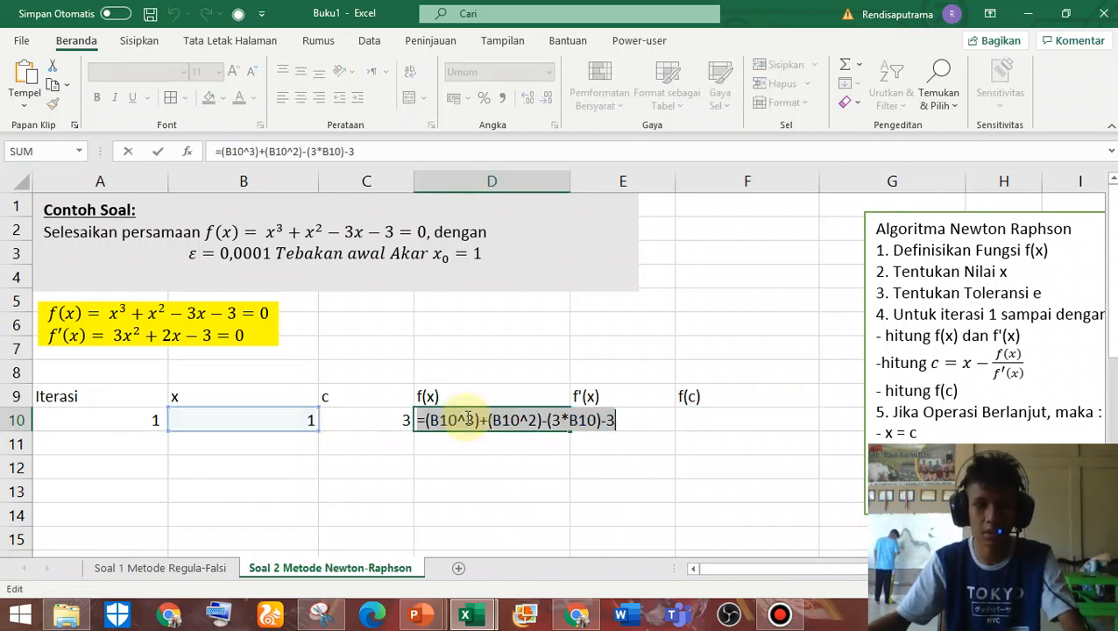
pyautogui.hotkey('ctrl', 'c')
pyautogui.press('Escape')
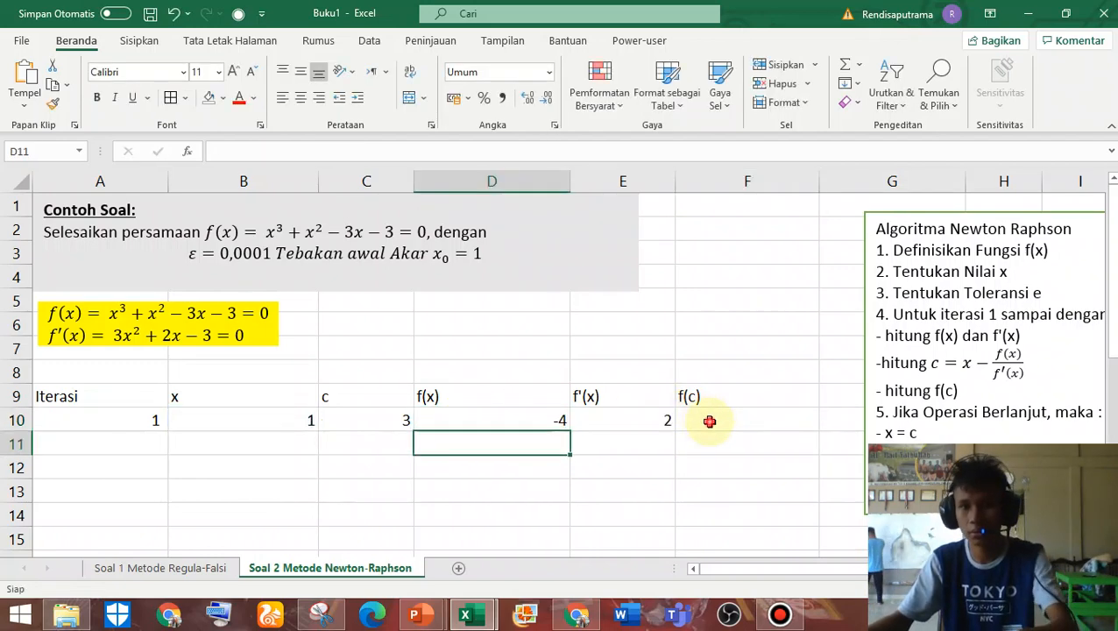
pyautogui.doubleClick(711, 415)
pyautogui.hotkey('ctrl', 'v')
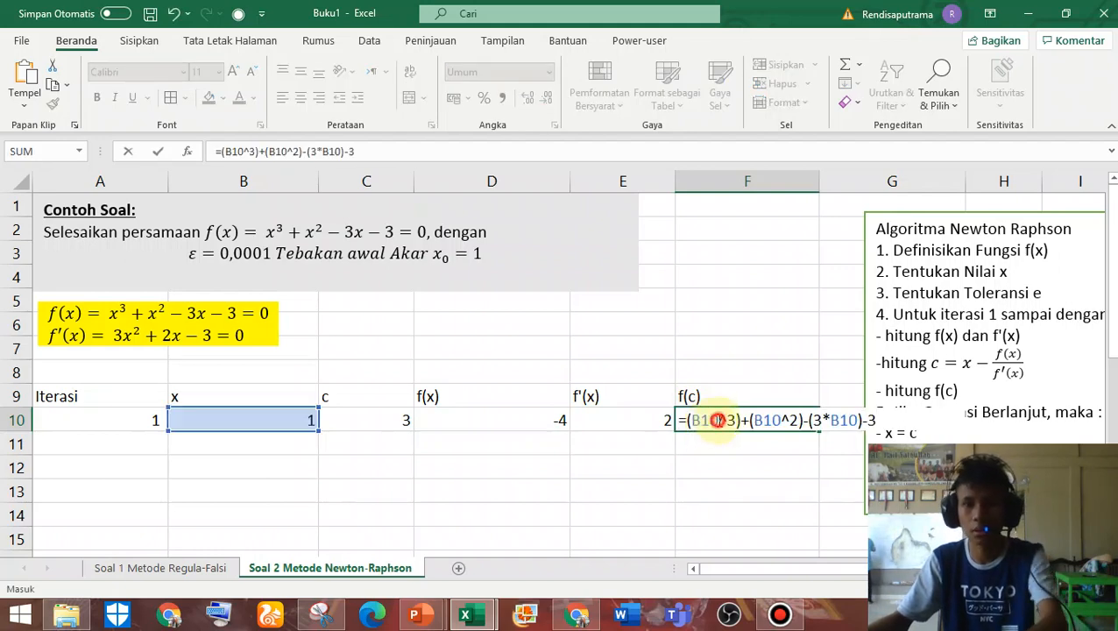
# Replace every B10 reference in the F10 formula with C10, giving =(C10^3)+(C10^2)-(3*C10)-3
pyautogui.doubleClick(717, 421)
pyautogui.press('BackSpace')
pyautogui.click(407, 425)
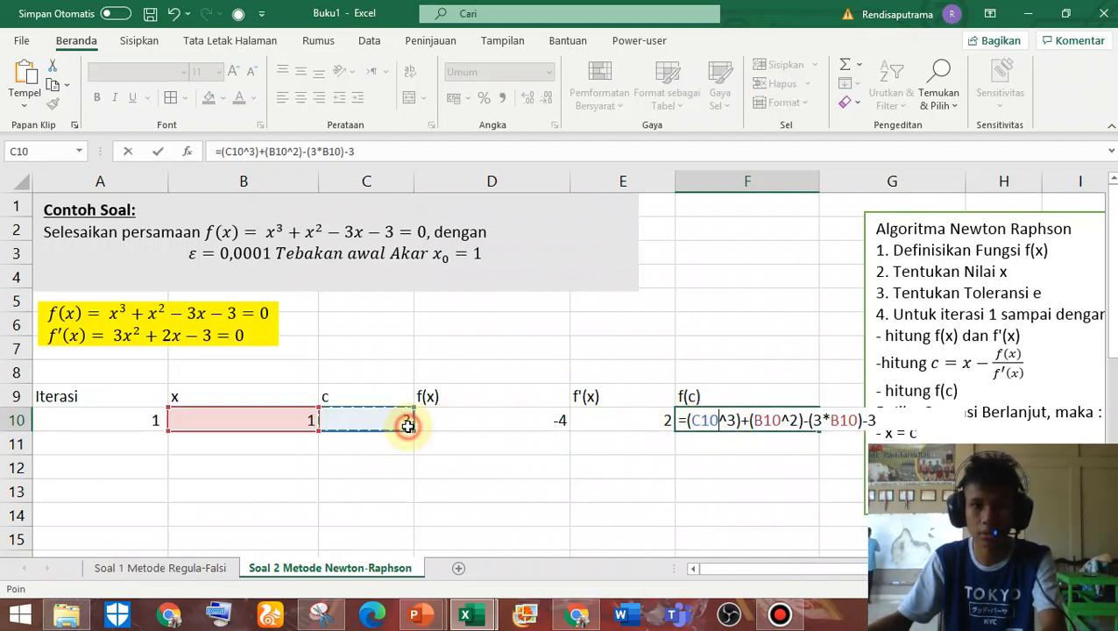
pyautogui.click(792, 423)
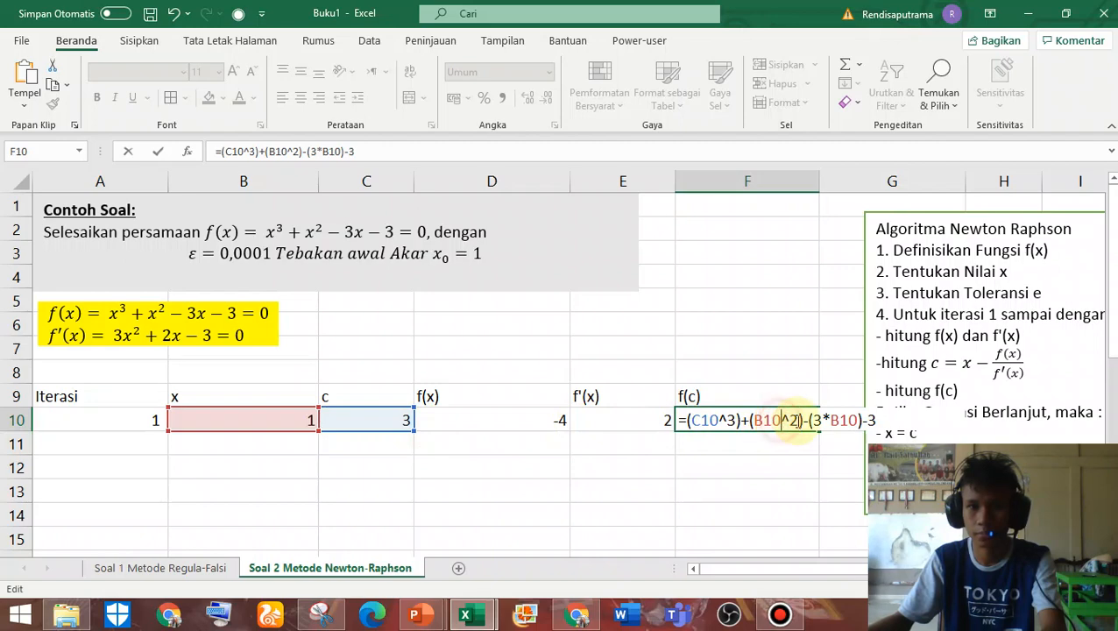
pyautogui.doubleClick(768, 421)
pyautogui.press('BackSpace')
pyautogui.click(365, 420)
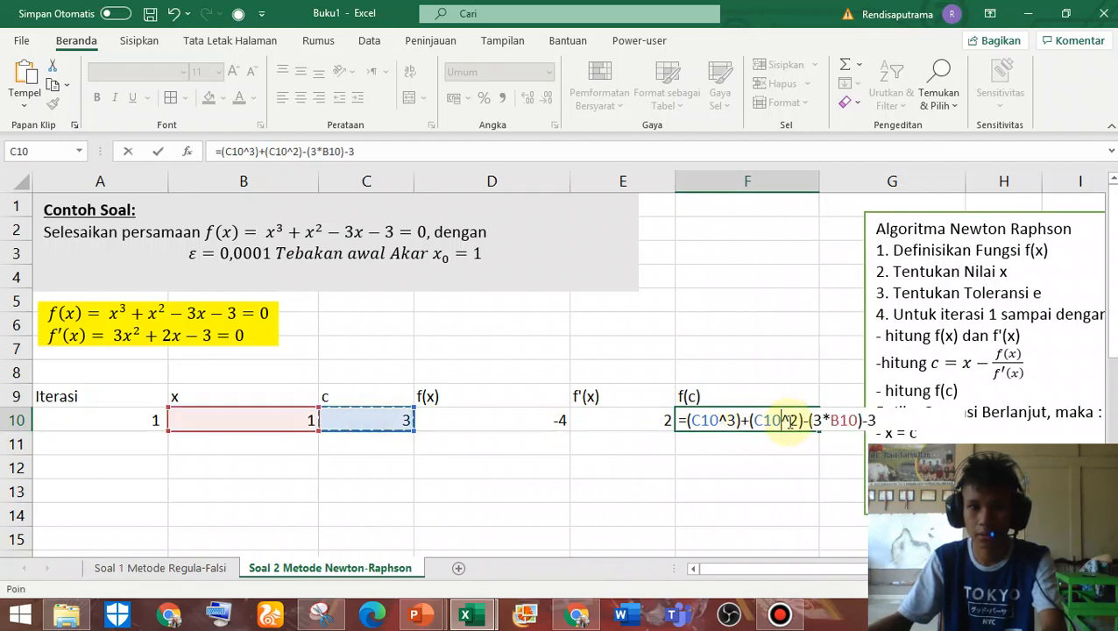
pyautogui.doubleClick(846, 421)
pyautogui.press('BackSpace')
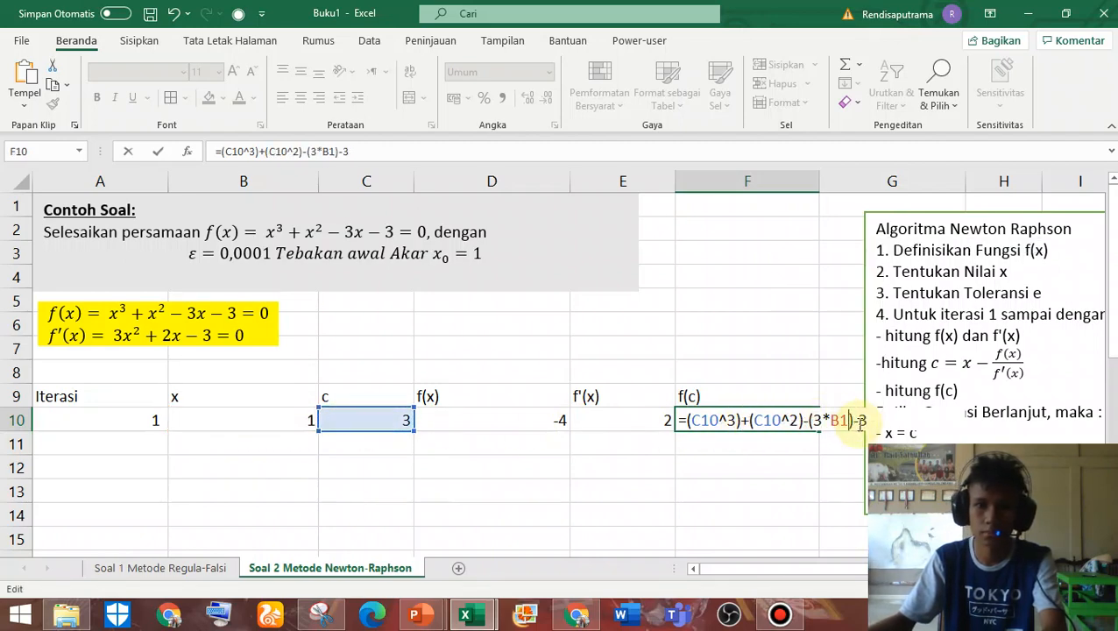
pyautogui.click(375, 423)
pyautogui.press('Return')
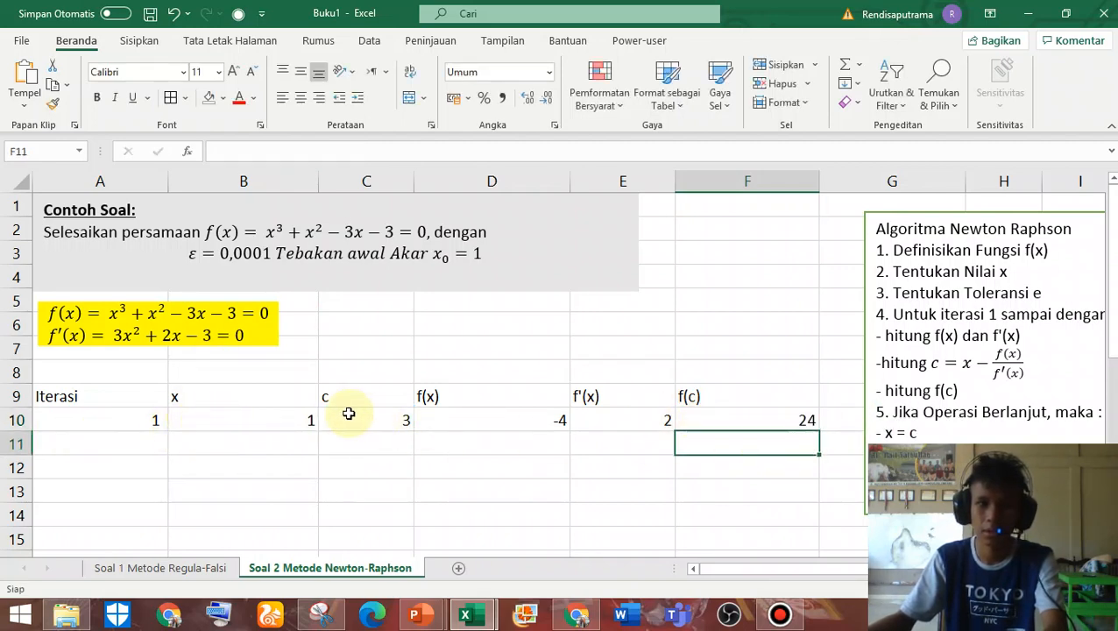
# Format the first iteration's values in B10:F10 as numbers with five decimal places
pyautogui.moveTo(244, 421); pyautogui.dragTo(794, 421)
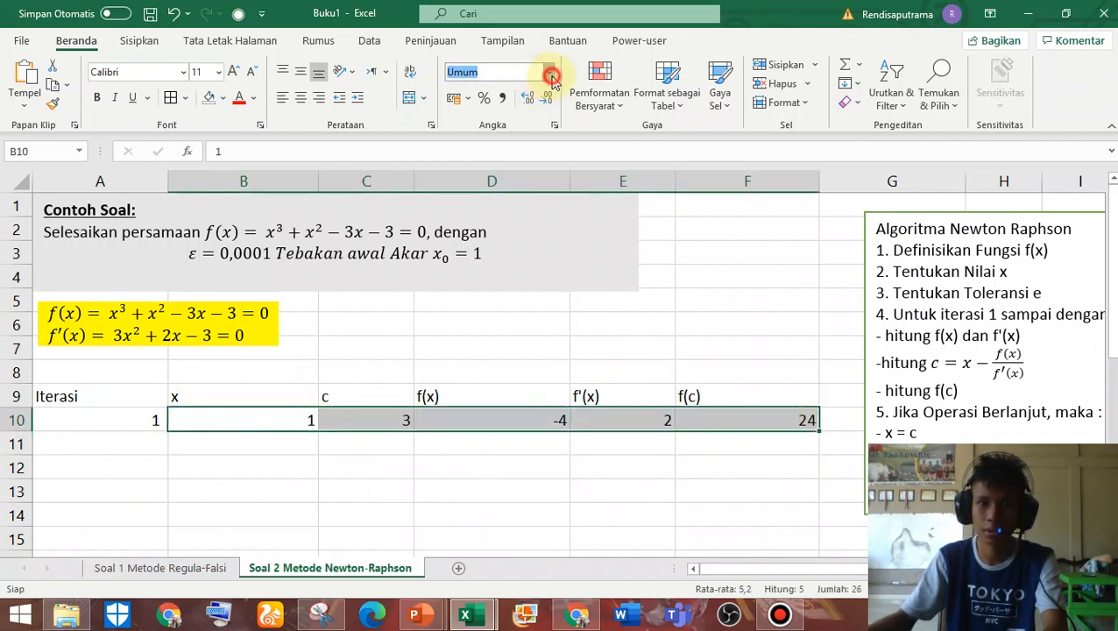
pyautogui.click(549, 75)
pyautogui.click(540, 142)
pyautogui.click(549, 75)
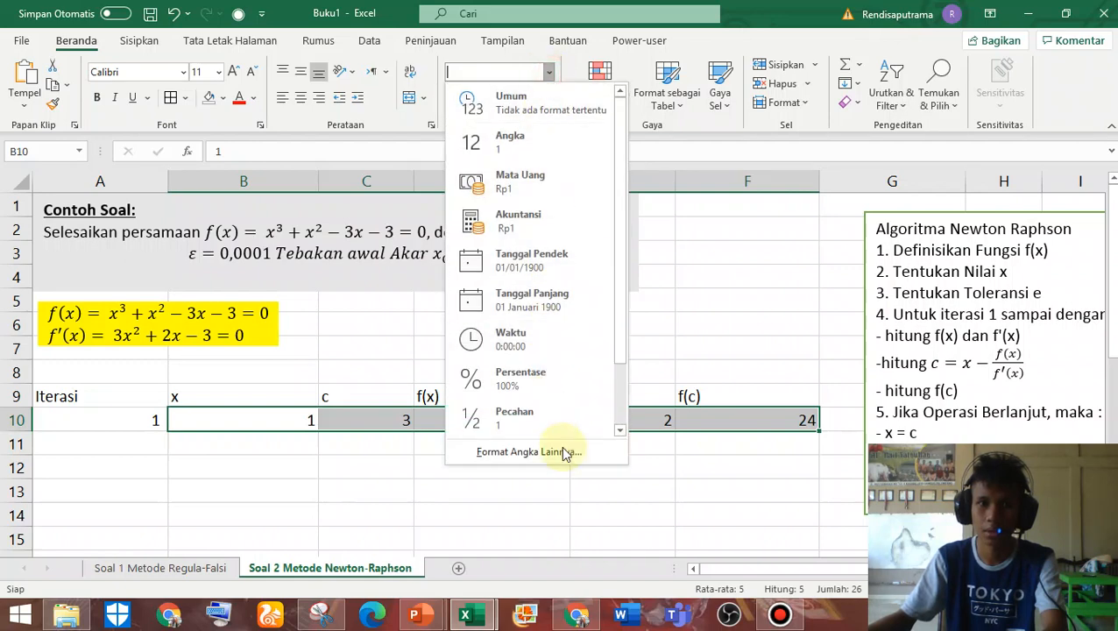
pyautogui.click(557, 451)
pyautogui.click(784, 196)
pyautogui.click(785, 196)
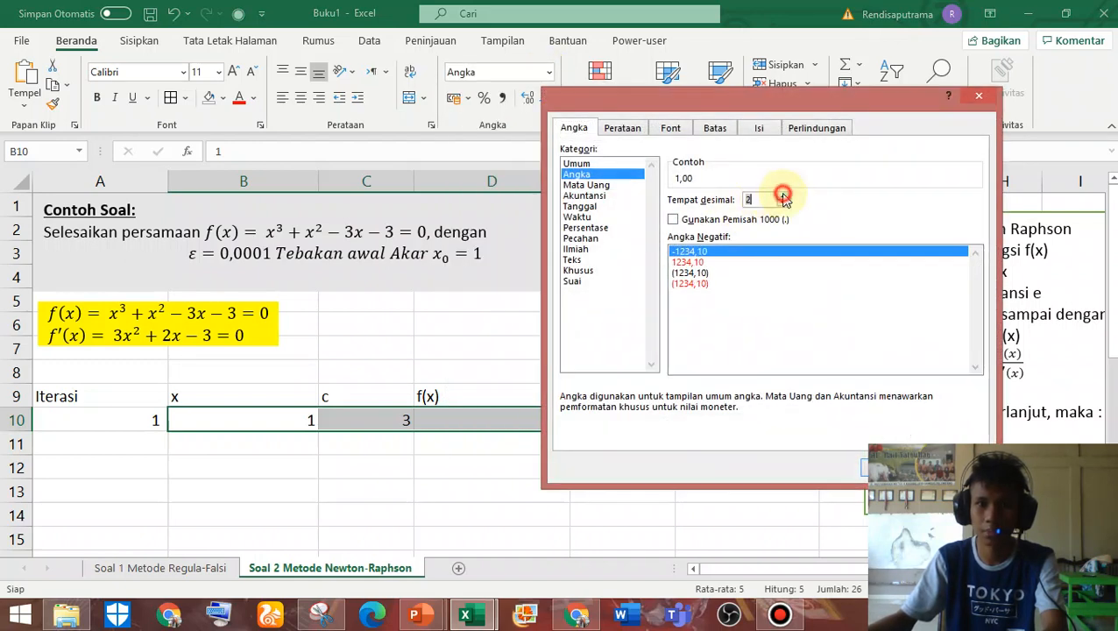
pyautogui.click(784, 196)
pyautogui.click(785, 196)
pyautogui.click(784, 197)
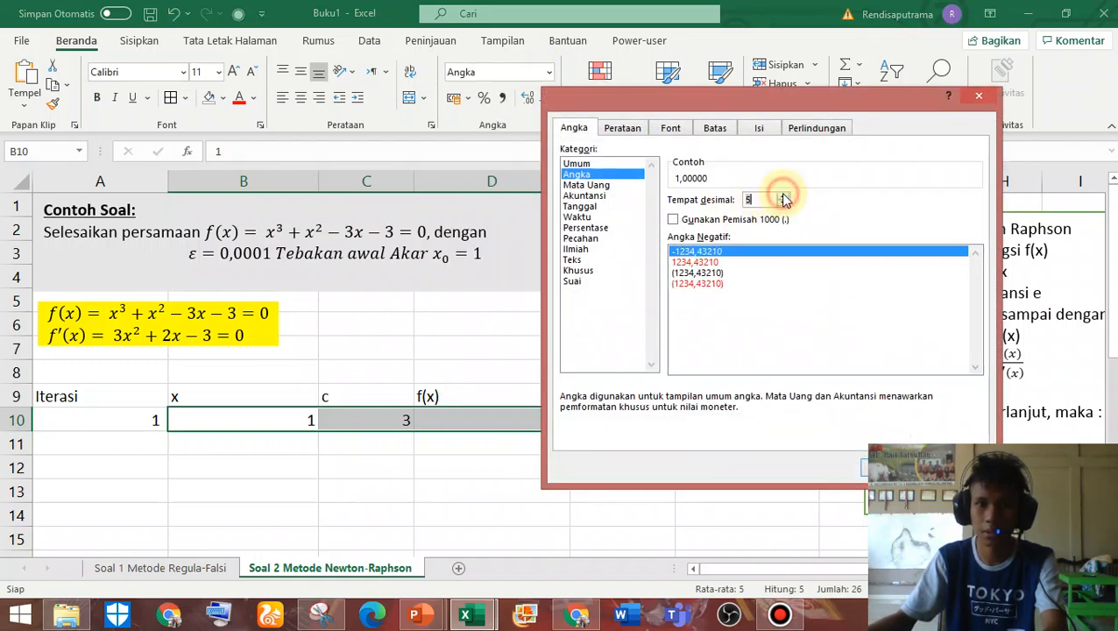
pyautogui.click(859, 467)
pyautogui.click(474, 469)
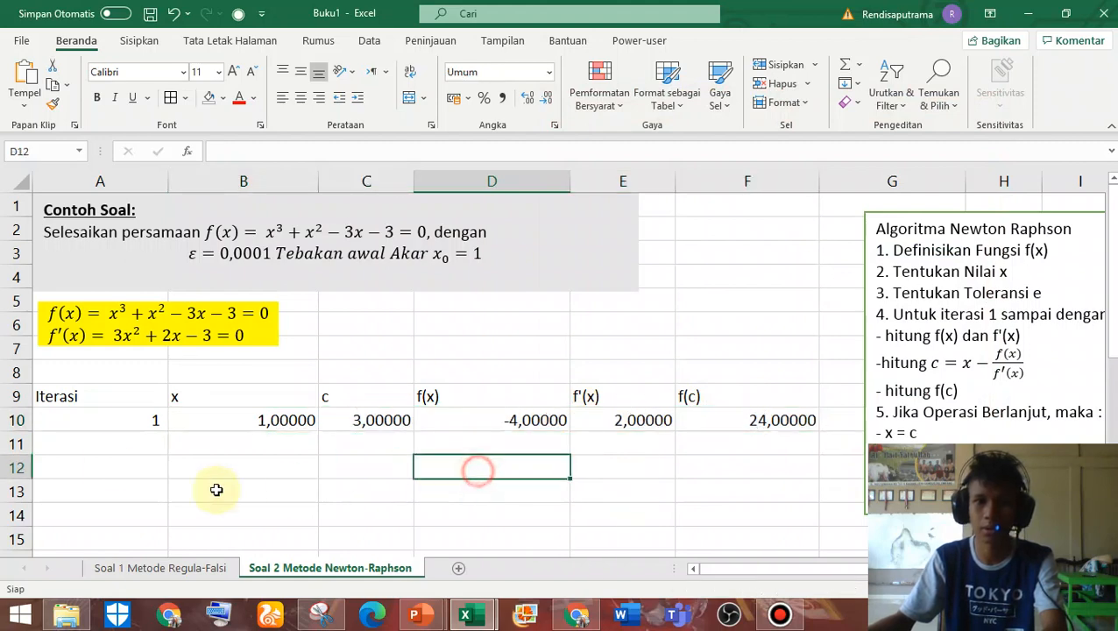
# Enter iteration number 2 in A11 and move to the x cell of that row
pyautogui.click(112, 443)
pyautogui.write('2')
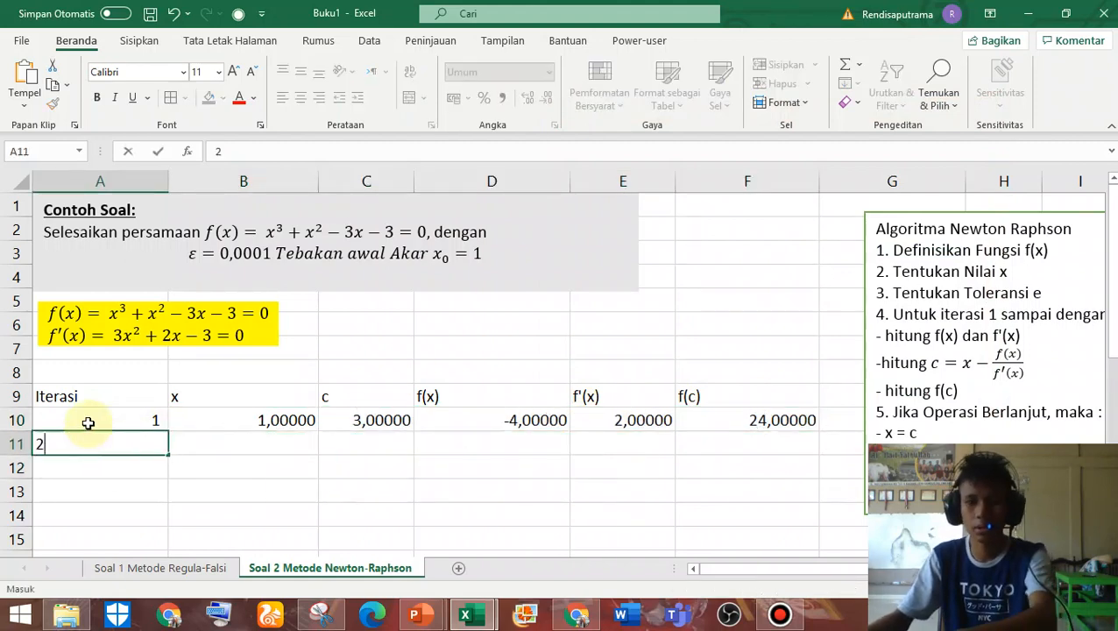
pyautogui.press('Return')
pyautogui.click(263, 435)
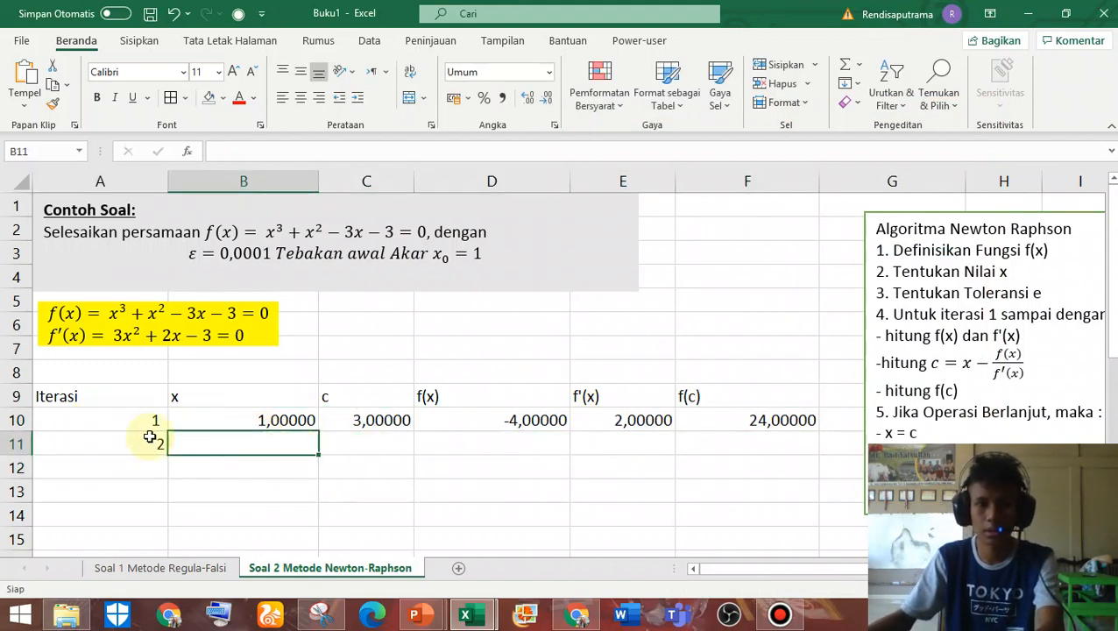
# Set x for iteration 2 in B11 to =C10 and fill the C10:F10 formulas down to row 11
pyautogui.write('=')
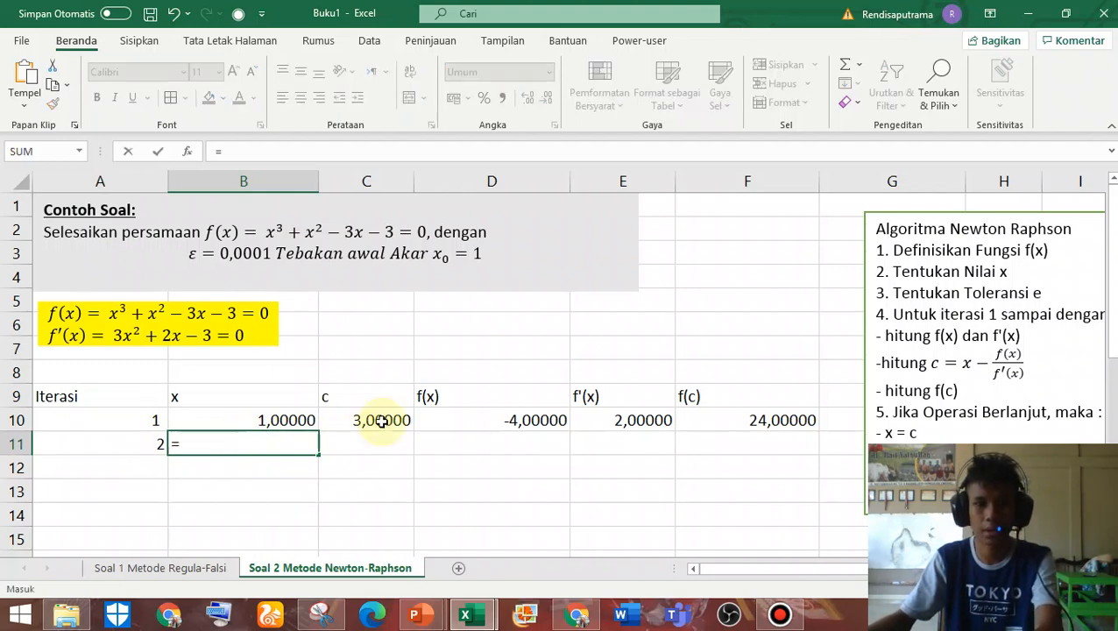
pyautogui.click(373, 420)
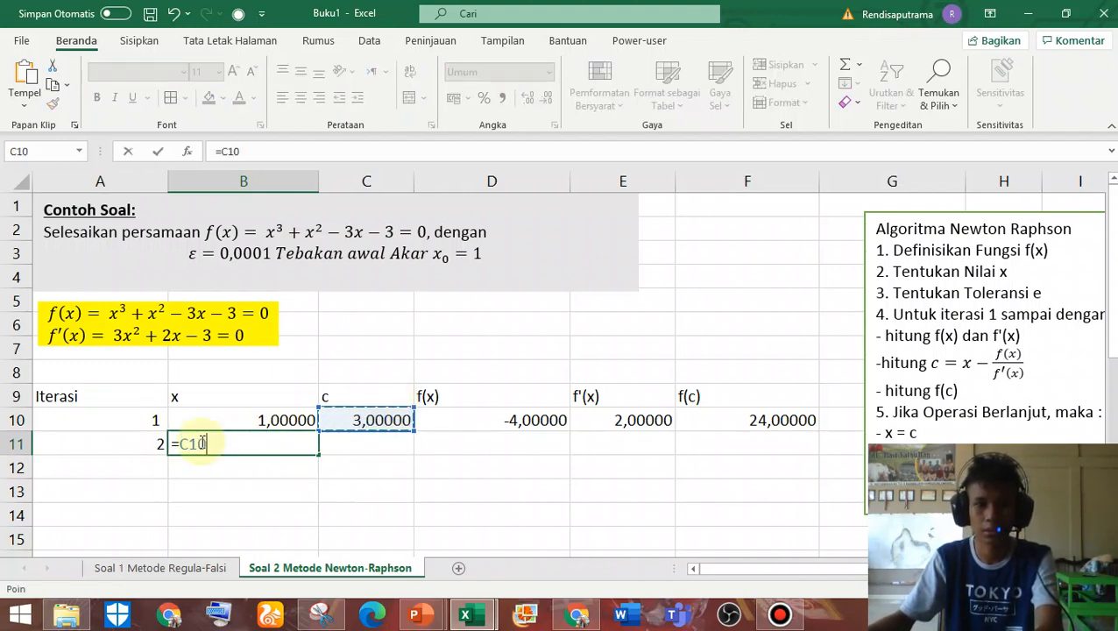
pyautogui.press('Return')
pyautogui.moveTo(360, 419); pyautogui.dragTo(818, 489)
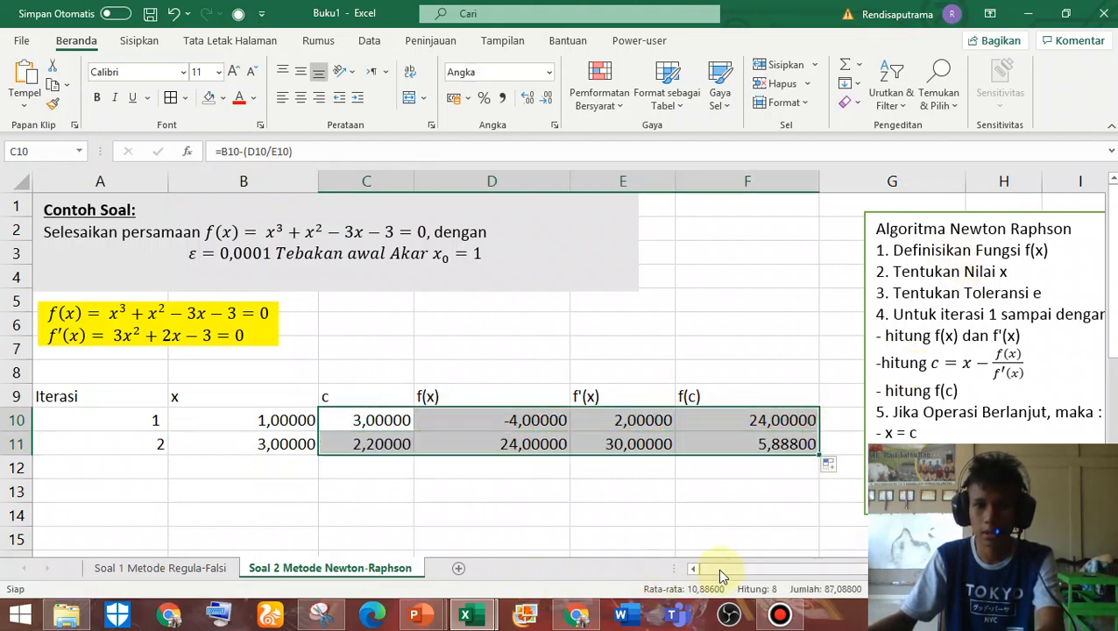
# Copy the text of the lanjut/berhenti test formula in I7 of the Soal 1 Metode Regula-Falsi sheet
pyautogui.click(107, 567)
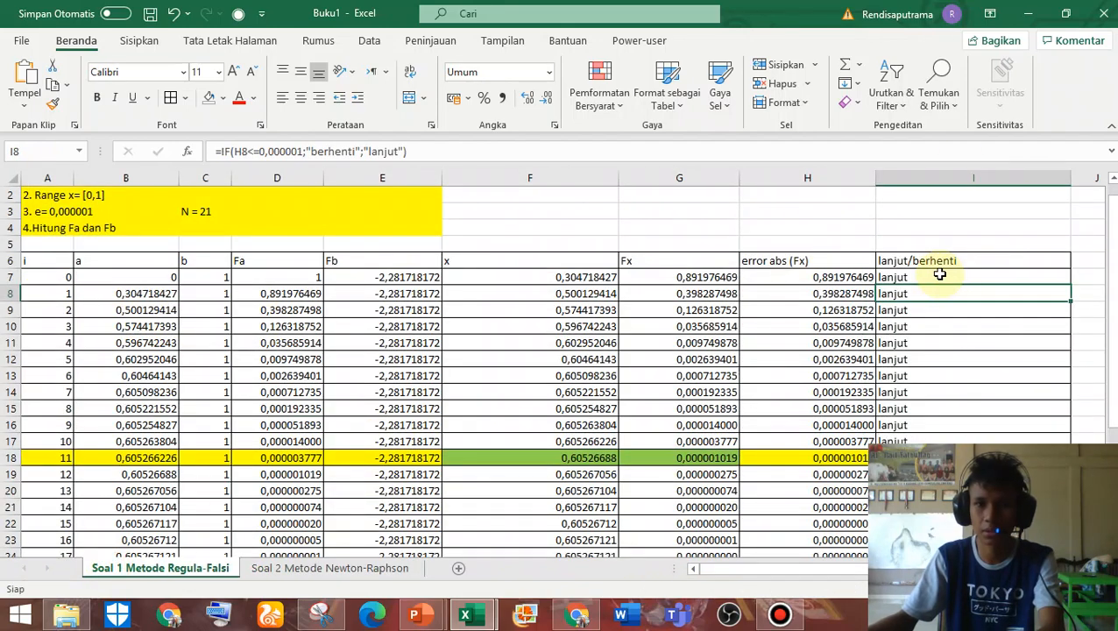
pyautogui.doubleClick(942, 277)
pyautogui.hotkey('ctrl', 'a')
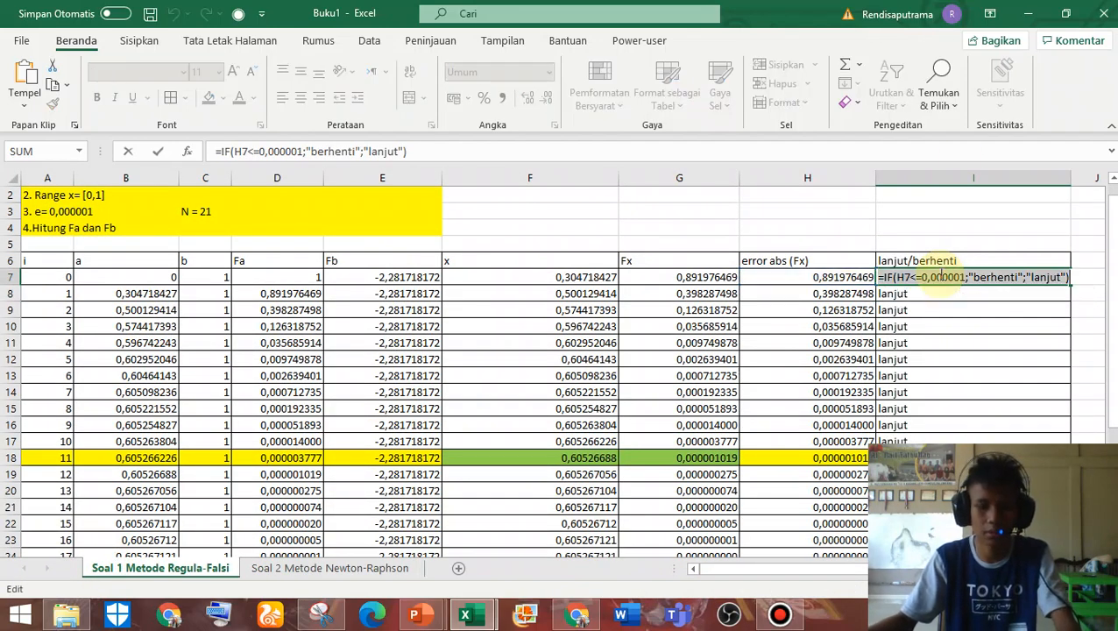
# Try to paste the copied IF formula beside the f(c) column, at G9 of the Soal 2 Metode Newton-Raphson sheet
pyautogui.click(329, 568)
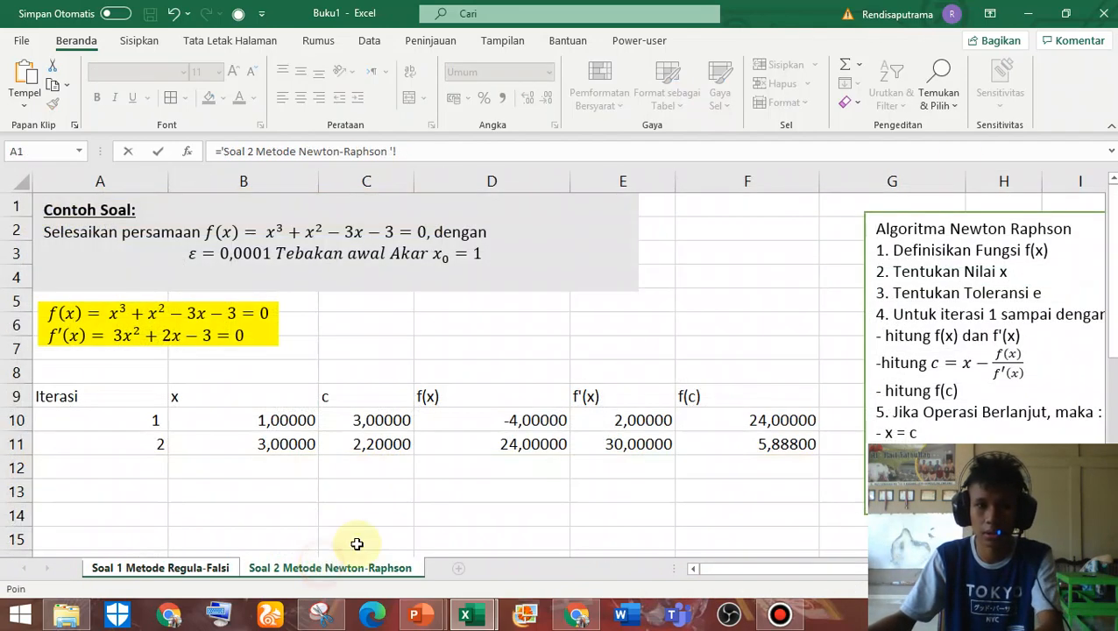
pyautogui.moveTo(729, 572); pyautogui.dragTo(782, 572)
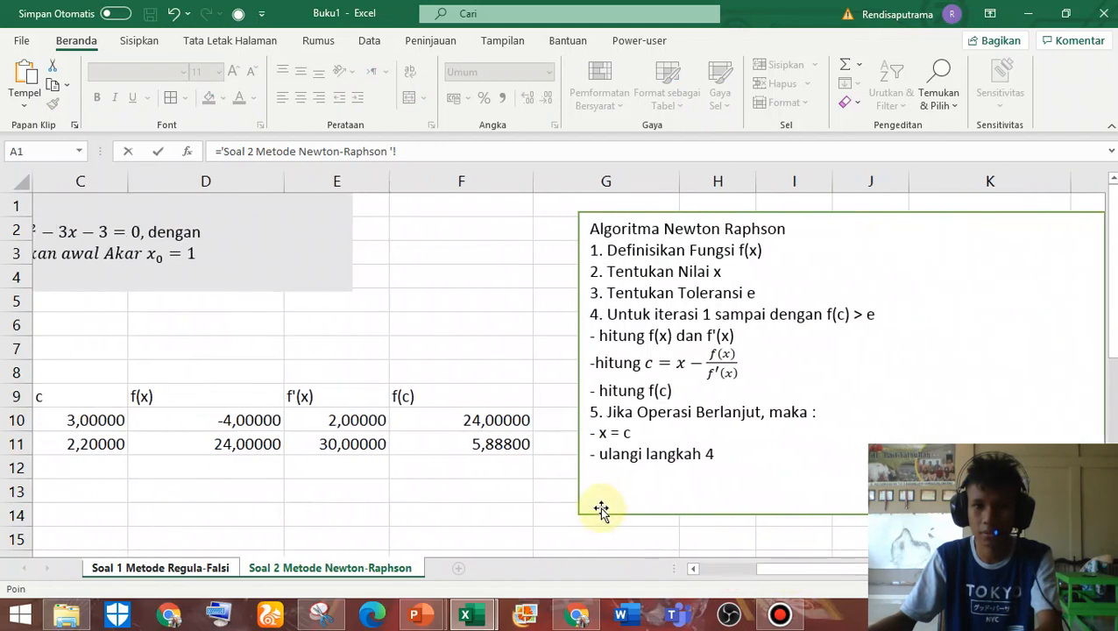
pyautogui.click(601, 509)
pyautogui.click(514, 438)
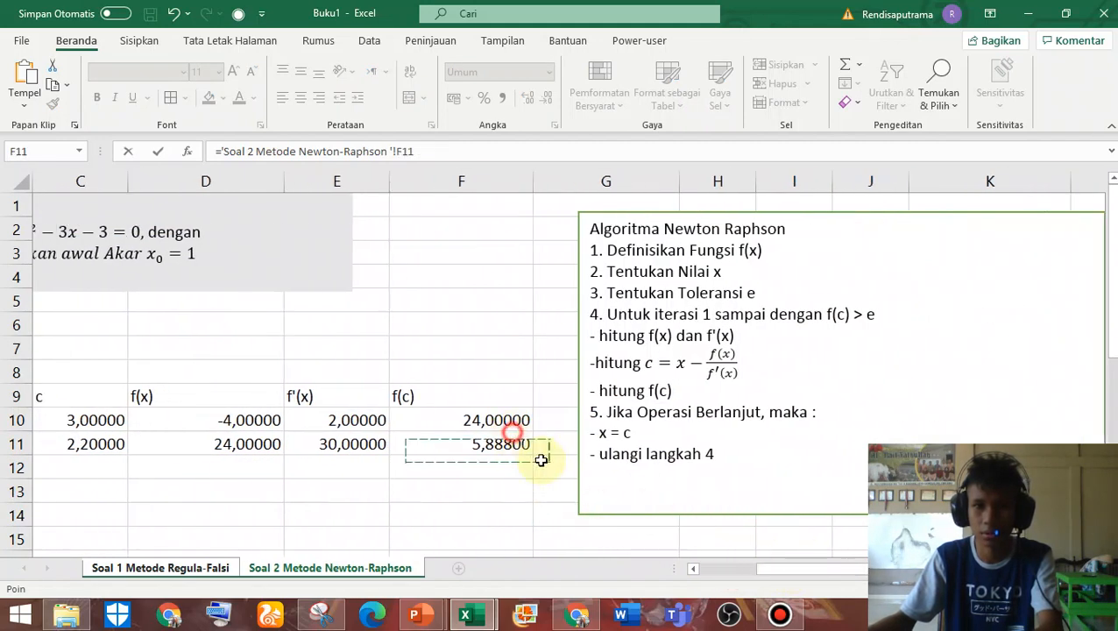
pyautogui.click(583, 508)
pyautogui.click(468, 493)
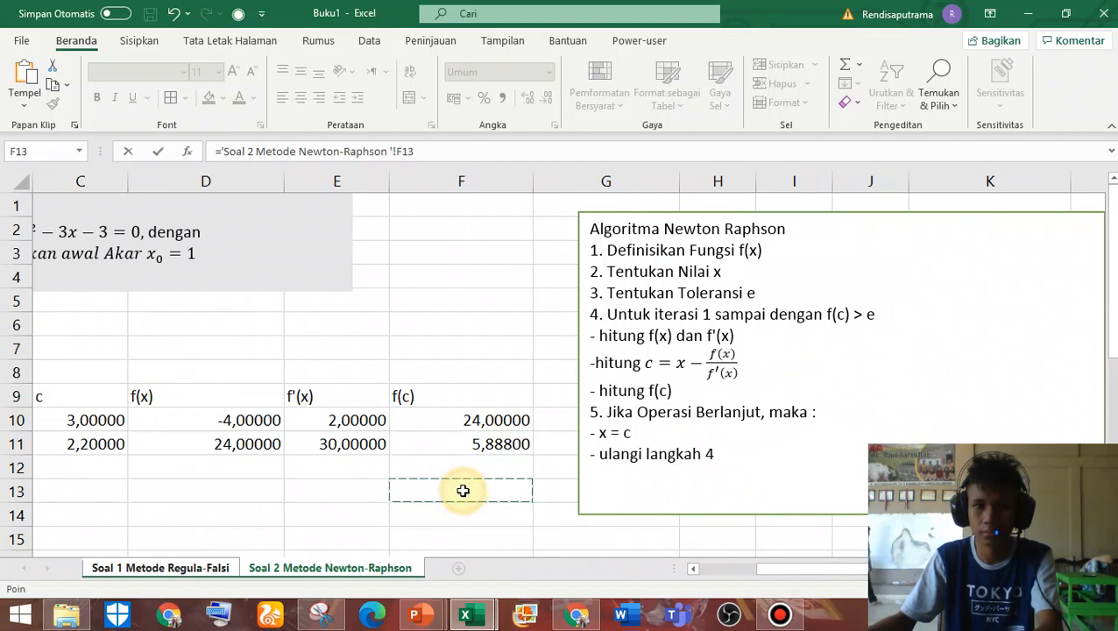
pyautogui.moveTo(762, 569); pyautogui.dragTo(638, 572)
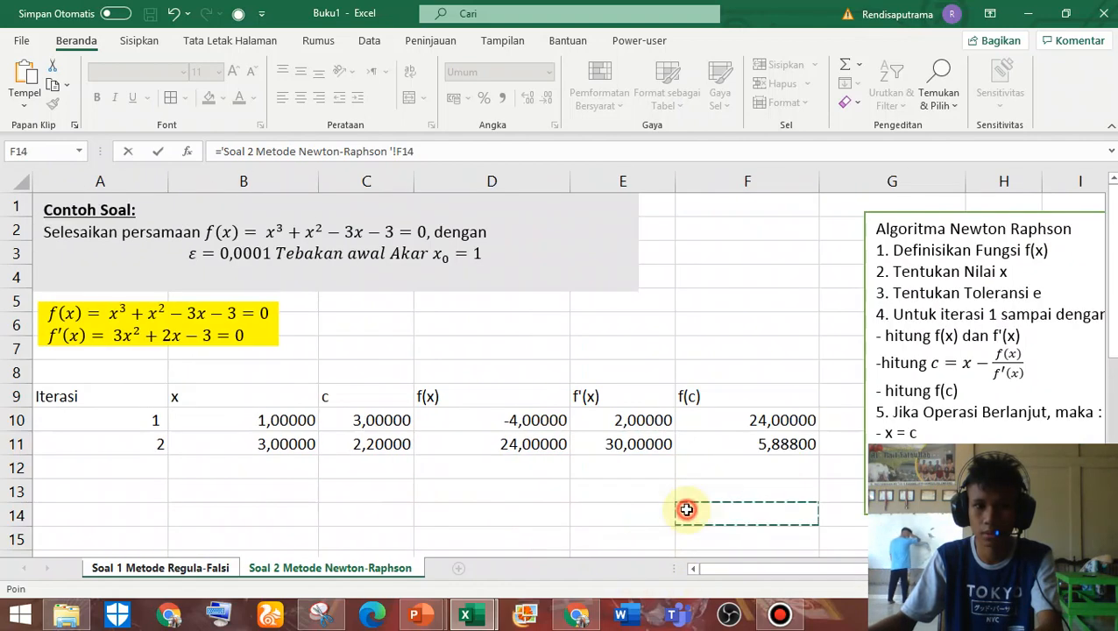
pyautogui.click(898, 391)
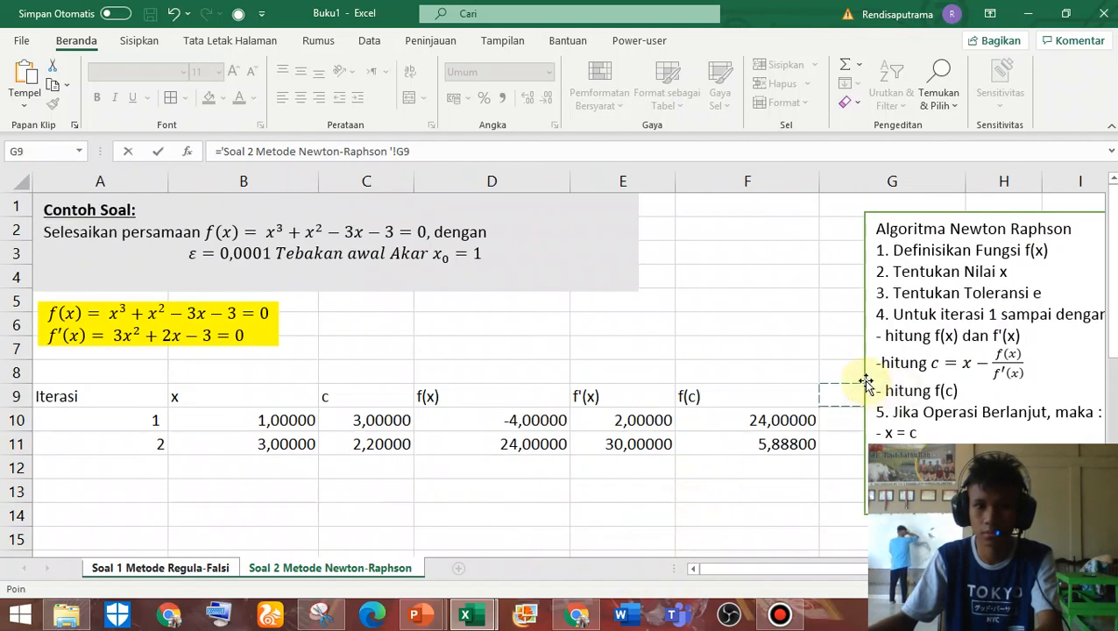
pyautogui.moveTo(864, 380); pyautogui.dragTo(878, 386)
pyautogui.click(843, 424)
pyautogui.click(840, 399)
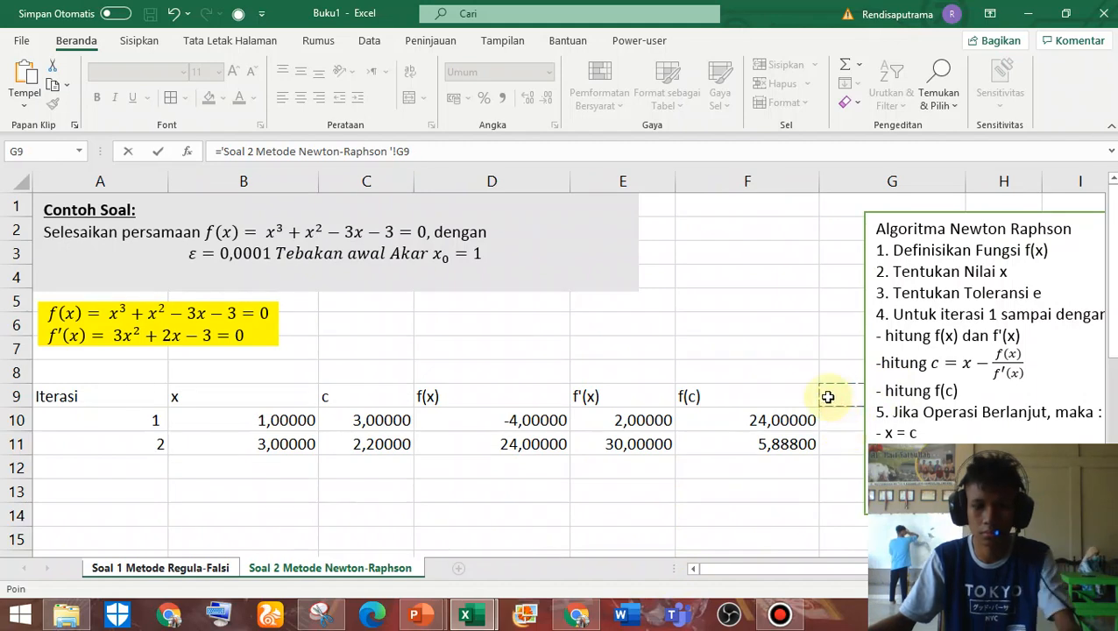
pyautogui.hotkey('ctrl', 'v')
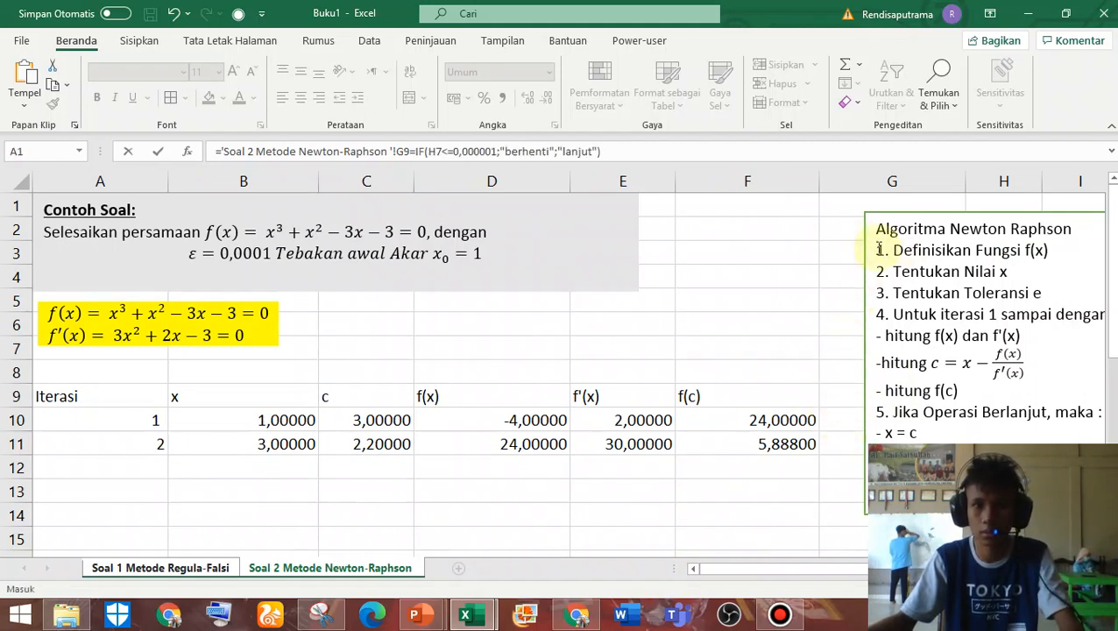
pyautogui.press('Return')
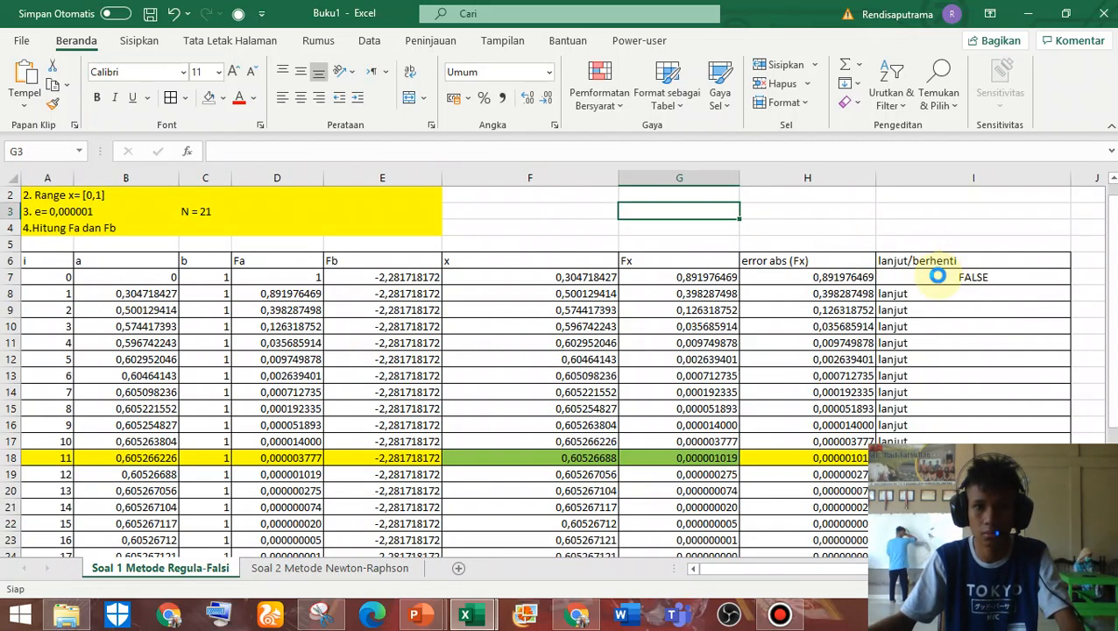
# Undo the edit to I7 on the Regula-Falsi sheet and review that sheet's lanjut/berhenti column
pyautogui.hotkey('ctrl', 'pagedown')
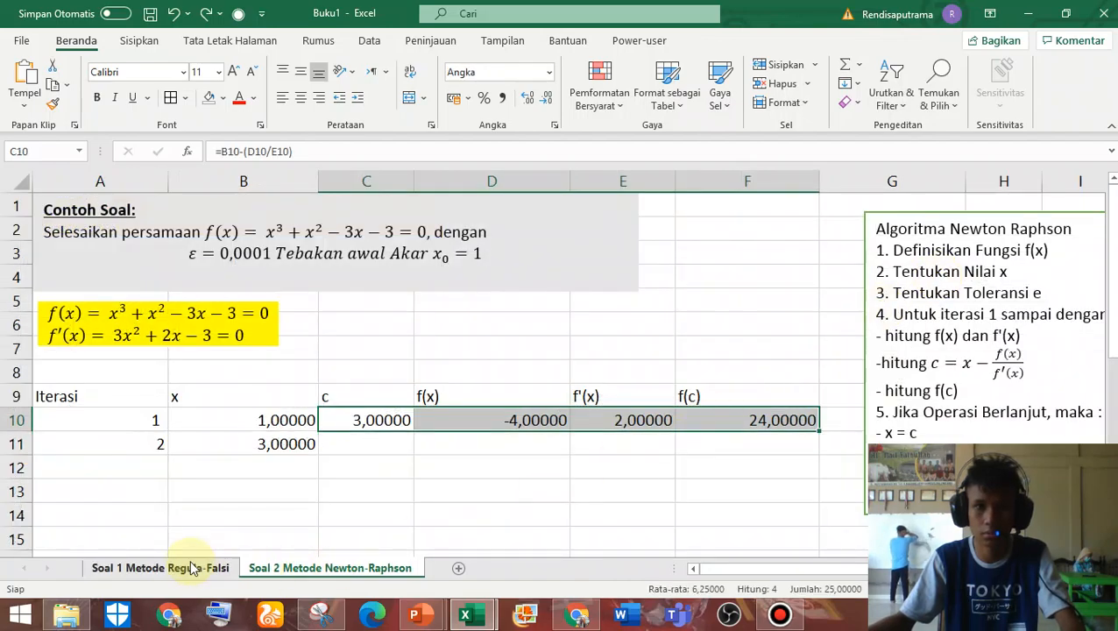
pyautogui.click(188, 566)
pyautogui.click(936, 283)
pyautogui.scroll(-5, 934, 280)
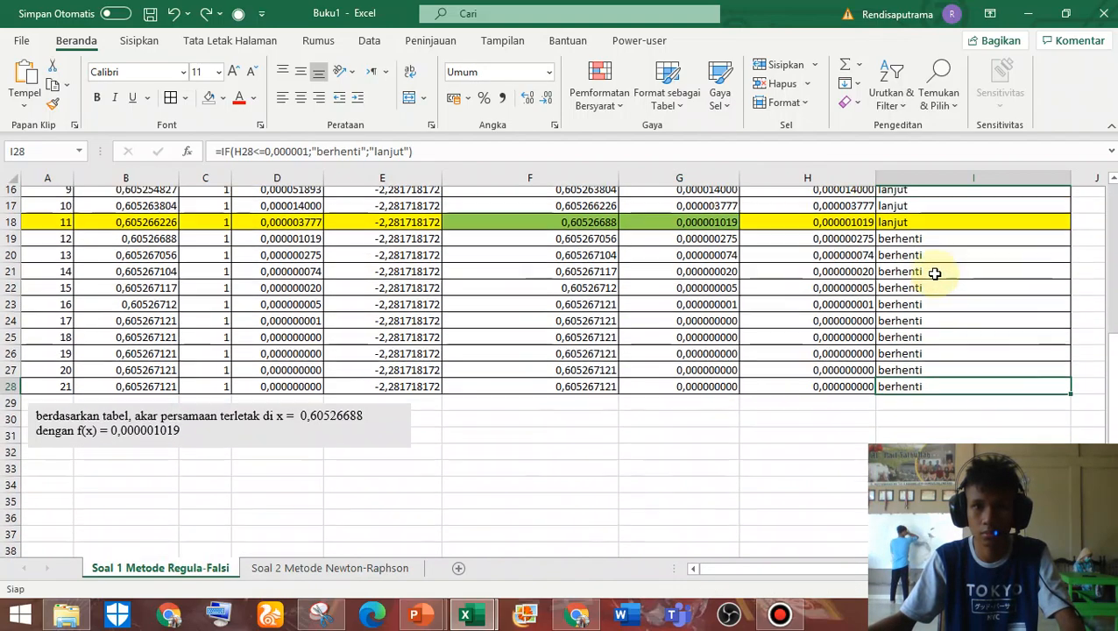
pyautogui.scroll(3, 933, 281)
pyautogui.click(380, 569)
# Fill the C10:F10 formulas down to row 11 again and move the algorithm text box clear of column G
pyautogui.scroll(-1, 674, 403)
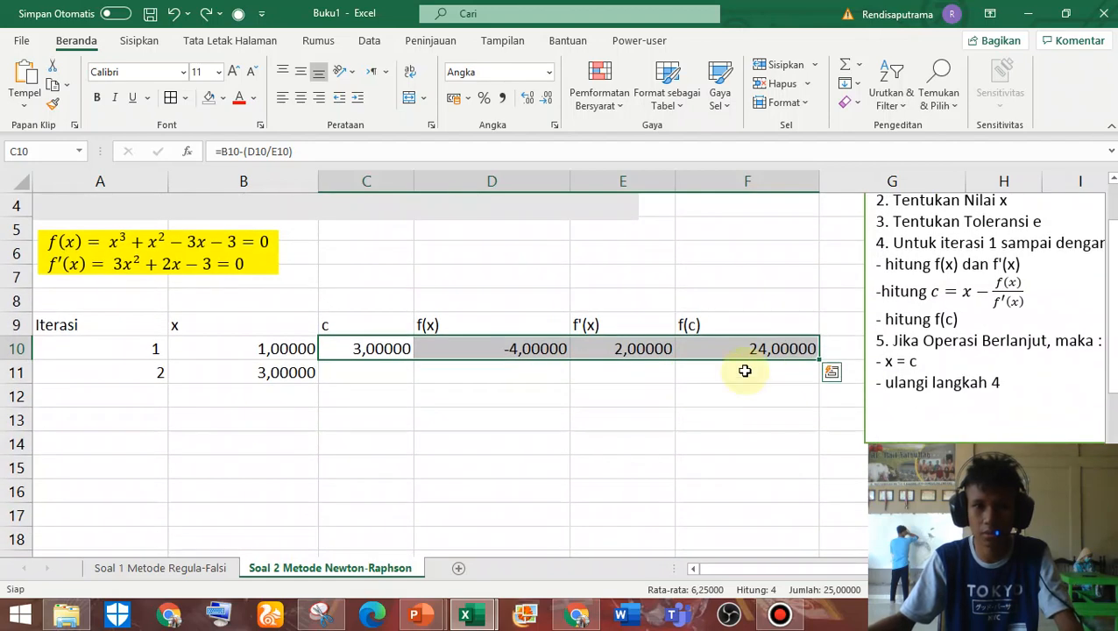
pyautogui.moveTo(819, 360); pyautogui.dragTo(999, 380)
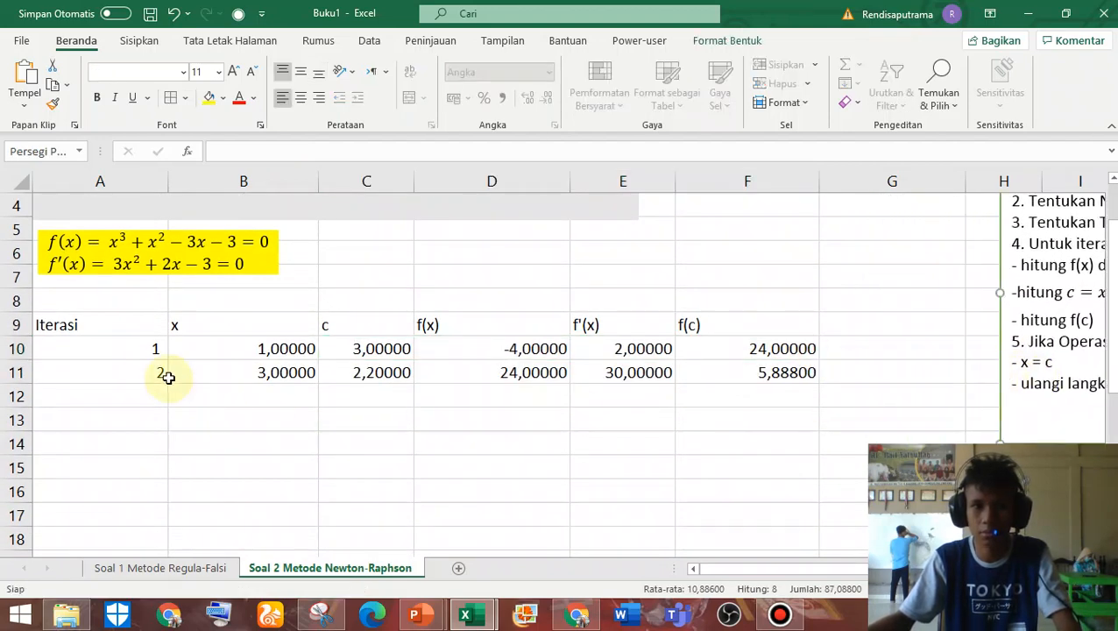
# Fill the iteration 2 row A11:F11 down to row 15 to produce iterations 3 to 6
pyautogui.moveTo(155, 369); pyautogui.dragTo(811, 471)
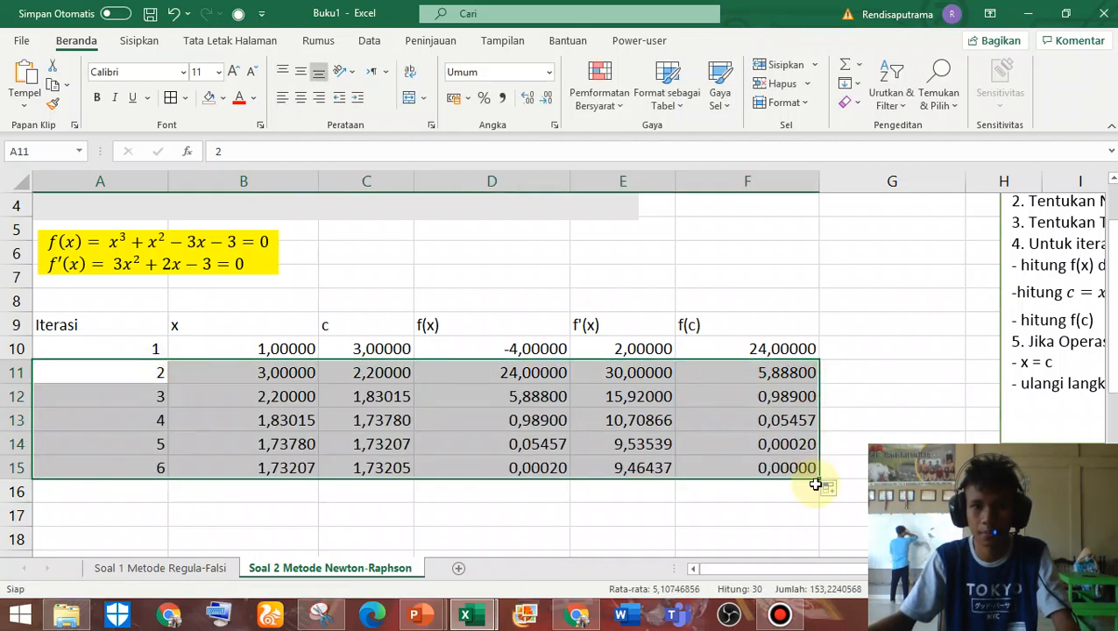
pyautogui.click(800, 445)
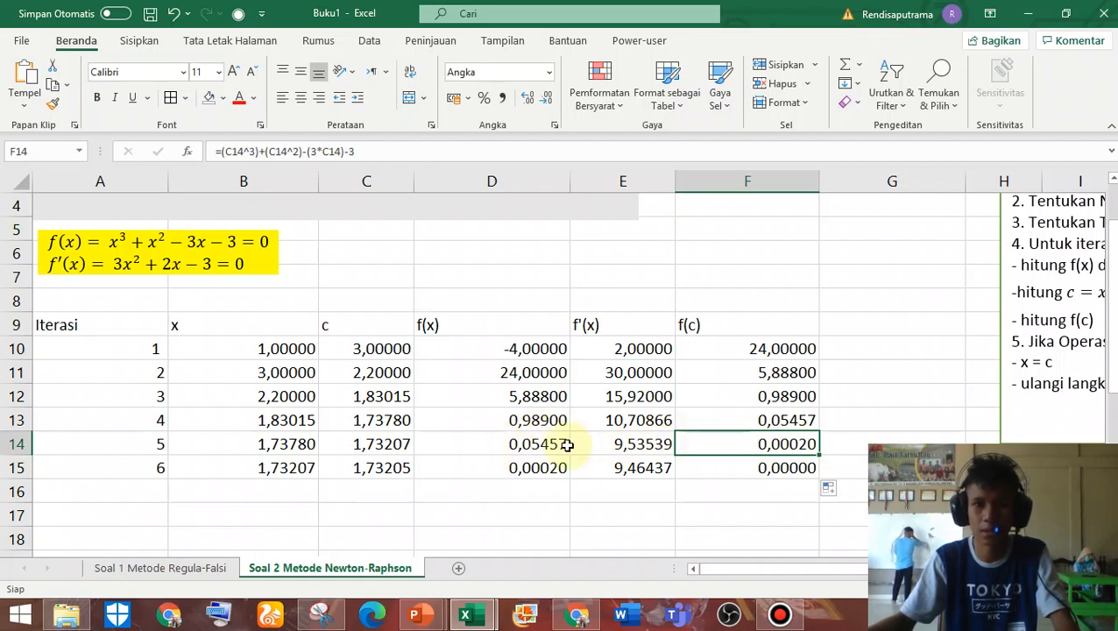
pyautogui.click(385, 444)
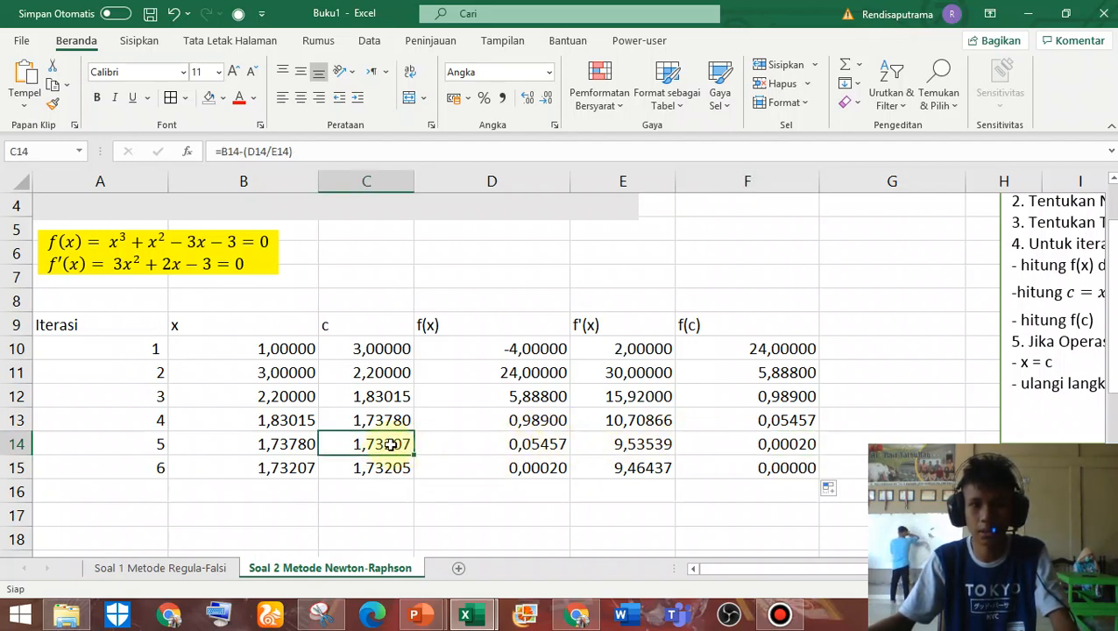
# Highlight the iteration 5 row, A14:F14, with a yellow fill
pyautogui.moveTo(100, 444); pyautogui.dragTo(789, 445)
pyautogui.click(225, 100)
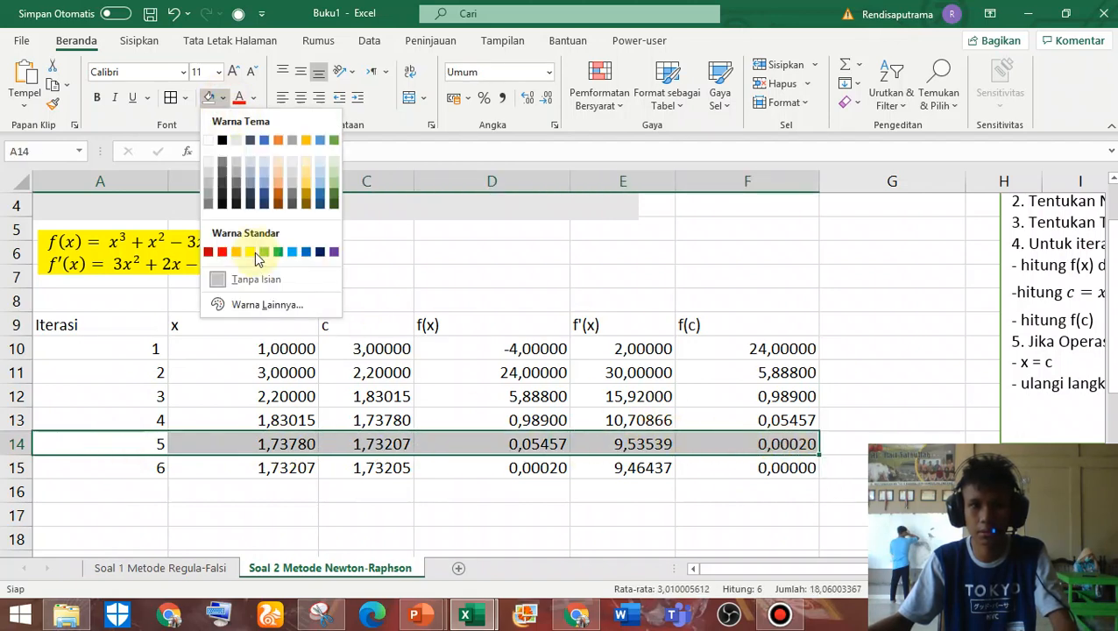
pyautogui.click(256, 252)
# Apply a green fill to the c and f(x) cells of iteration 5, C14 and D14
pyautogui.click(336, 445)
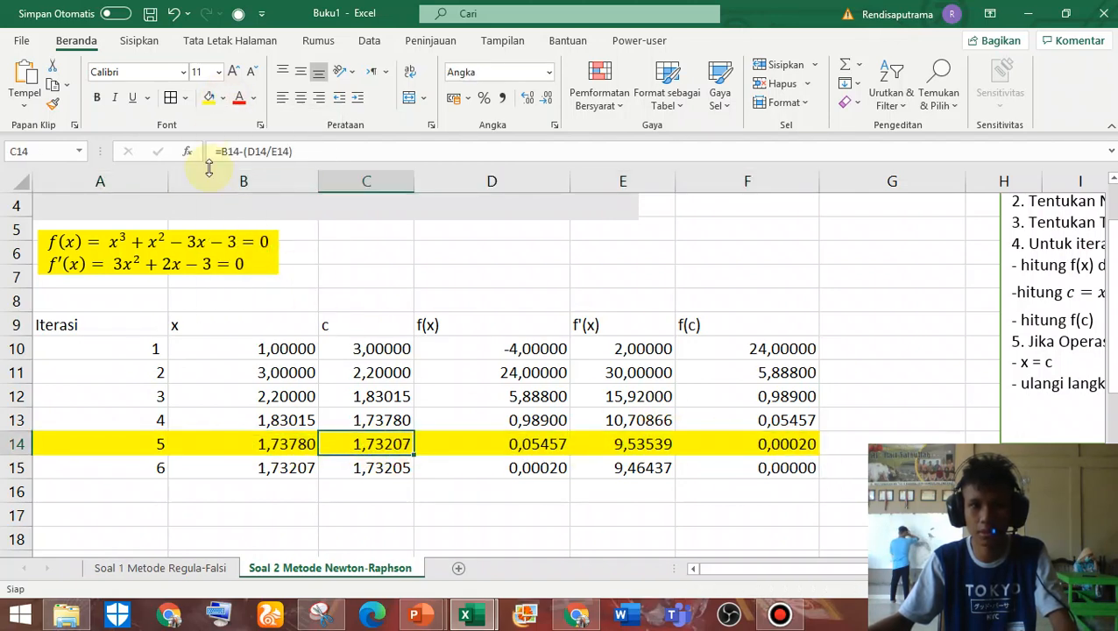
pyautogui.click(221, 99)
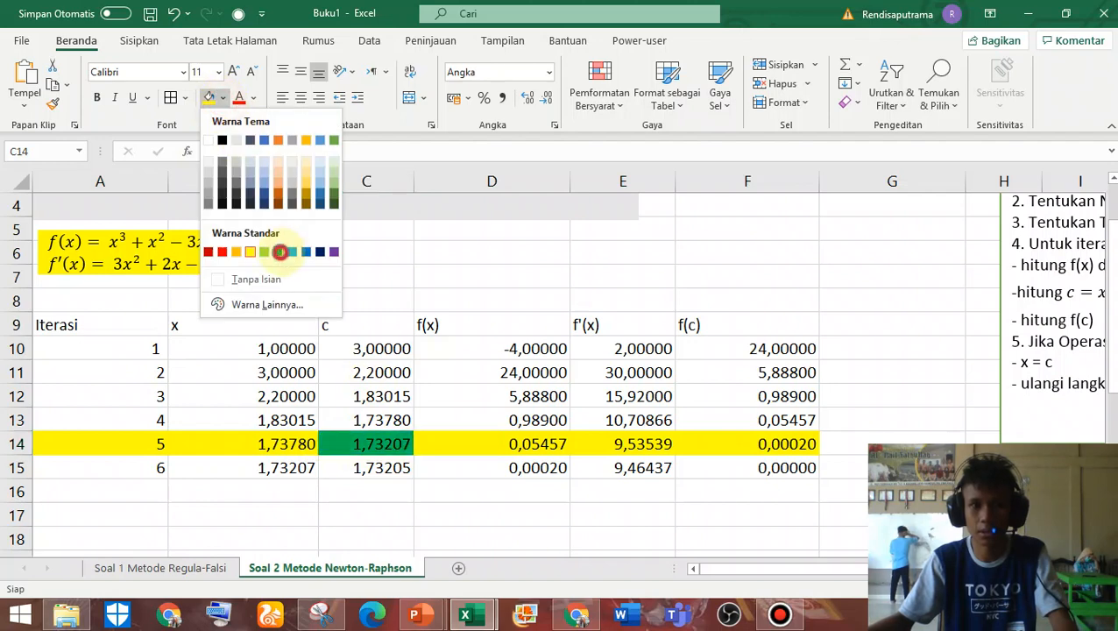
pyautogui.click(288, 252)
pyautogui.click(561, 446)
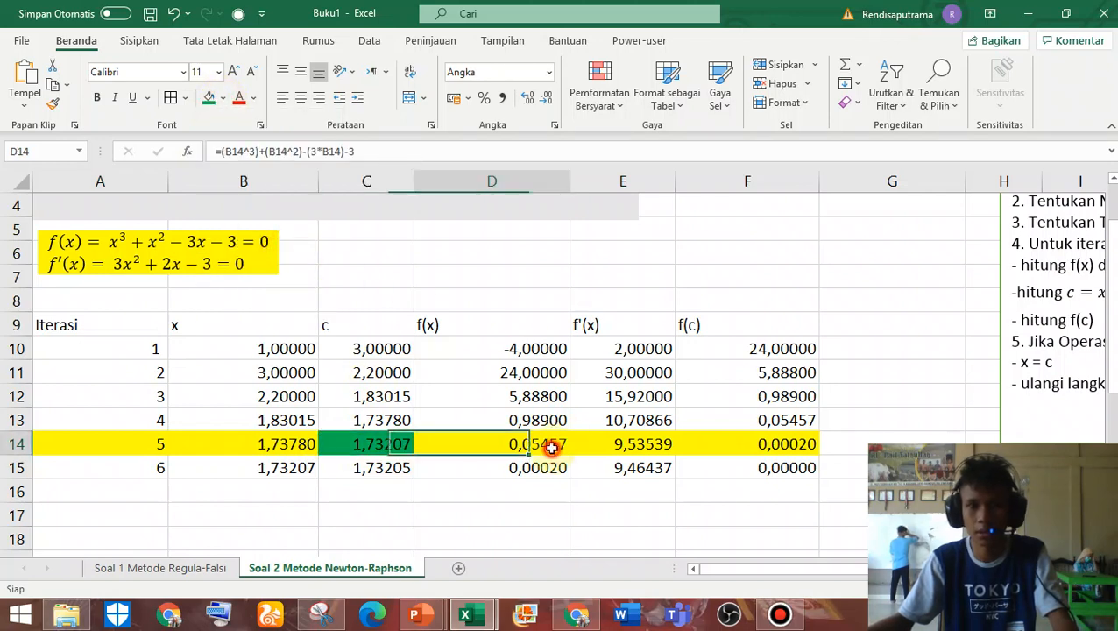
pyautogui.click(209, 100)
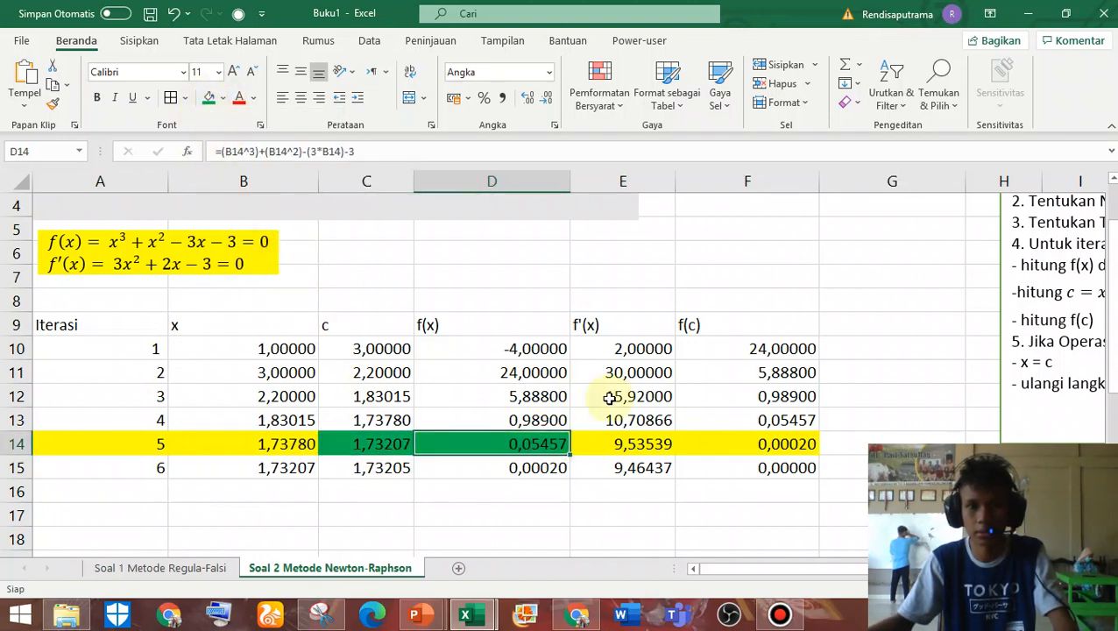
pyautogui.hotkey('ctrl', 'z')
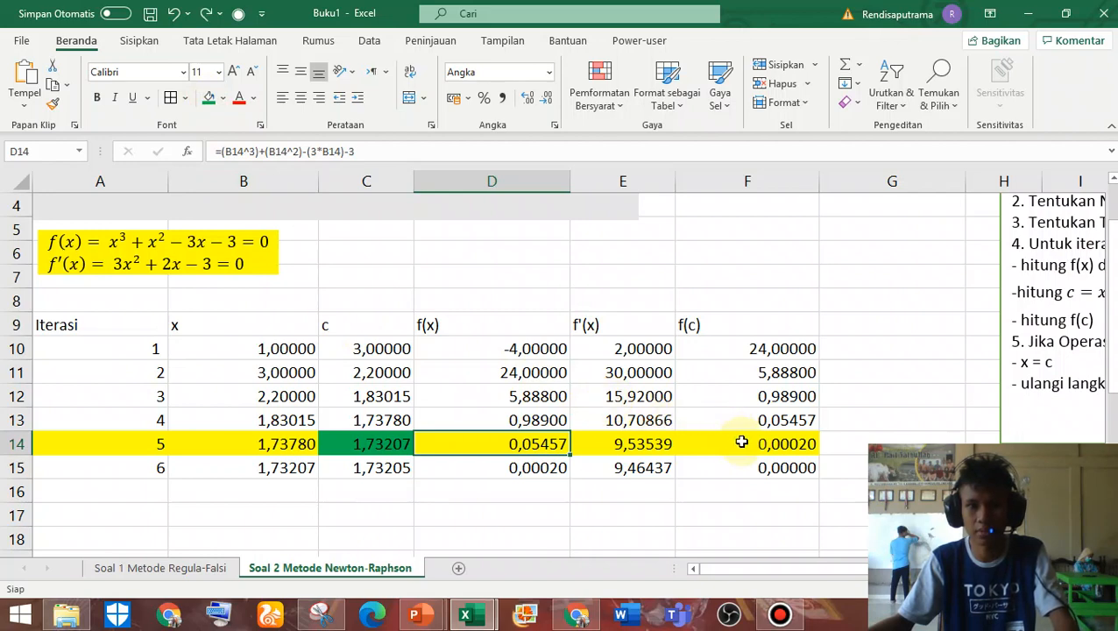
pyautogui.click(208, 99)
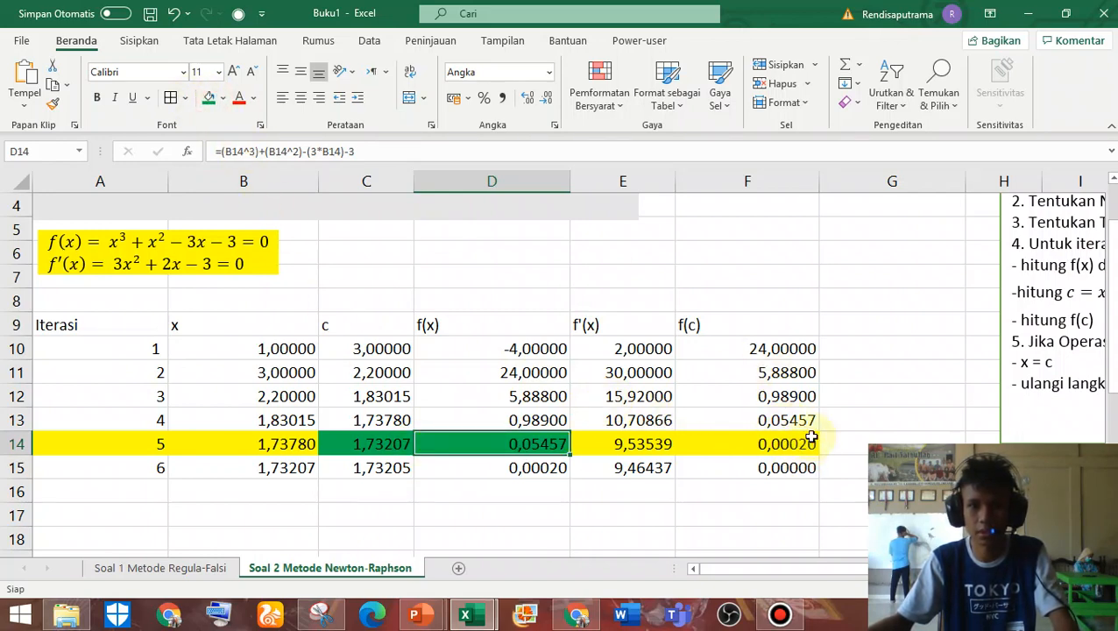
# Copy the formula text =IF(H7<=0,000001;"berhenti";"lanjut") from I7 of the Regula-Falsi sheet into G10 of the Newton-Raphson sheet
pyautogui.click(890, 323)
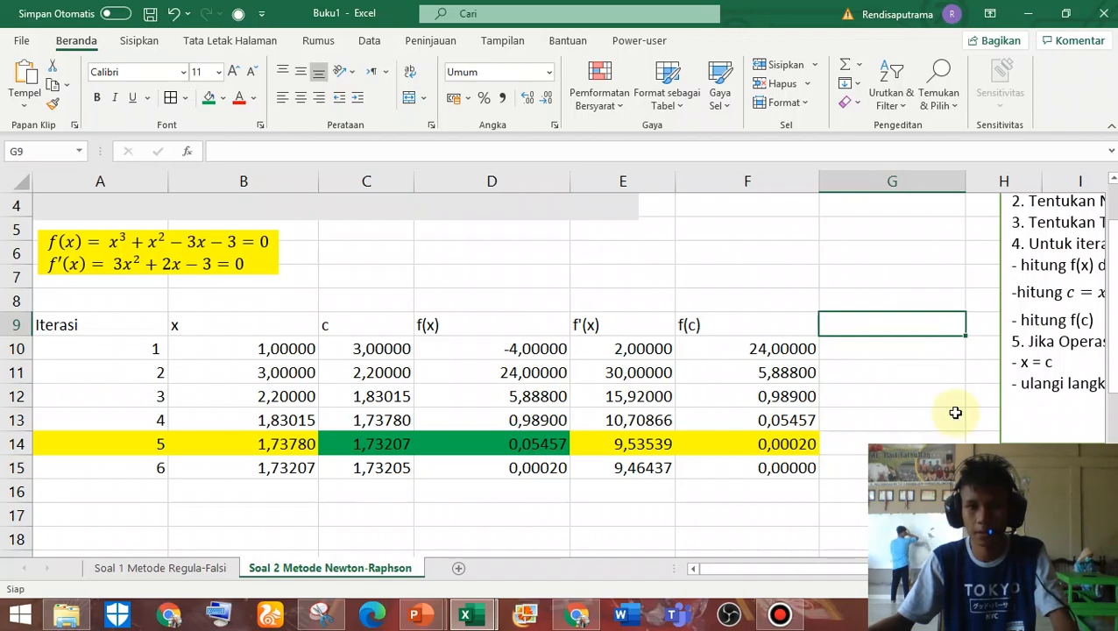
pyautogui.click(912, 352)
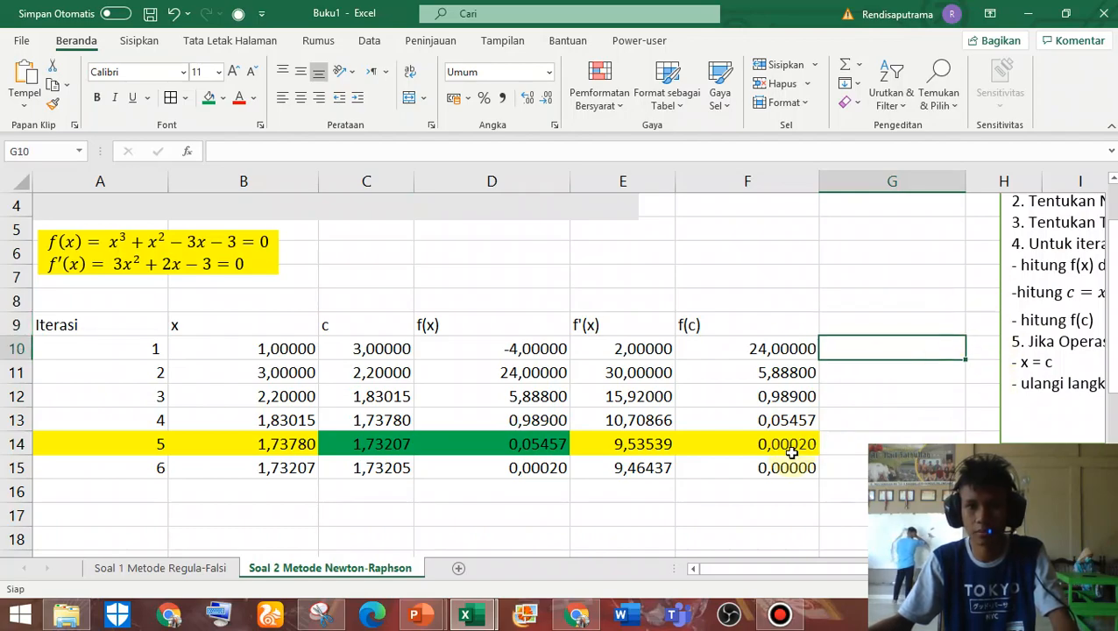
pyautogui.click(171, 568)
pyautogui.scroll(3, 876, 302)
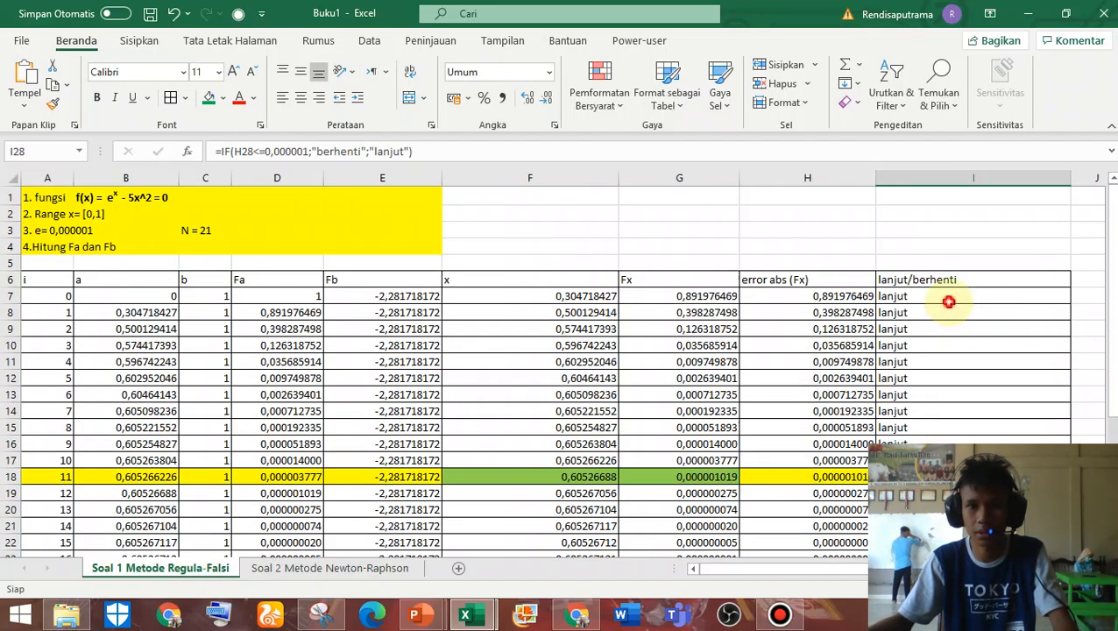
pyautogui.scroll(-5, 950, 301)
pyautogui.scroll(4, 947, 290)
pyautogui.click(931, 230)
pyautogui.doubleClick(931, 230)
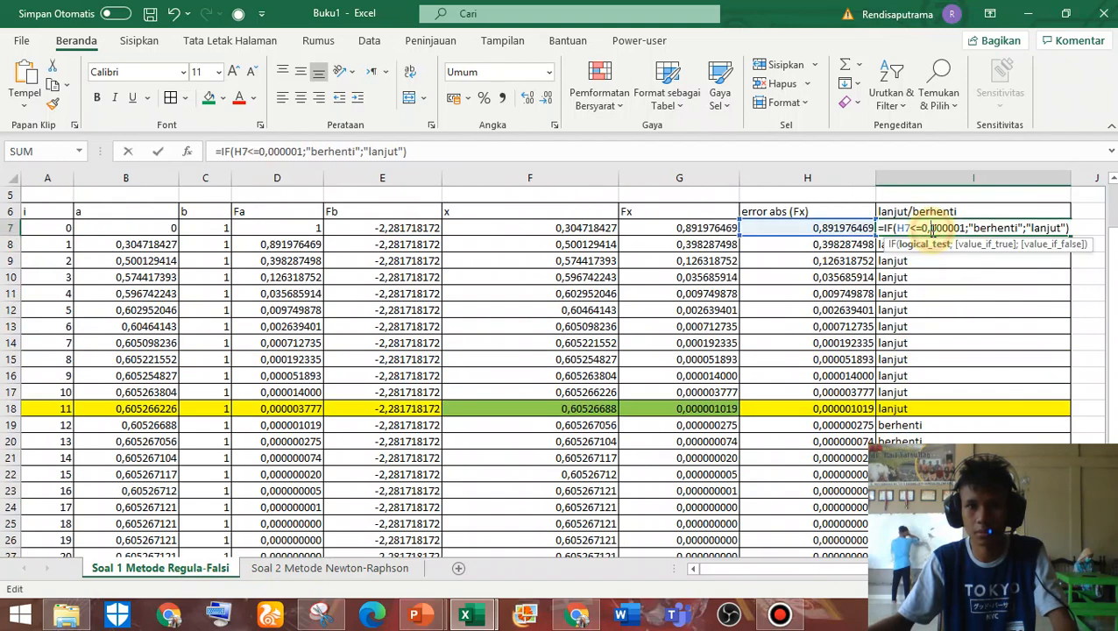
pyautogui.hotkey('ctrl', 'a')
pyautogui.hotkey('ctrl', 'c')
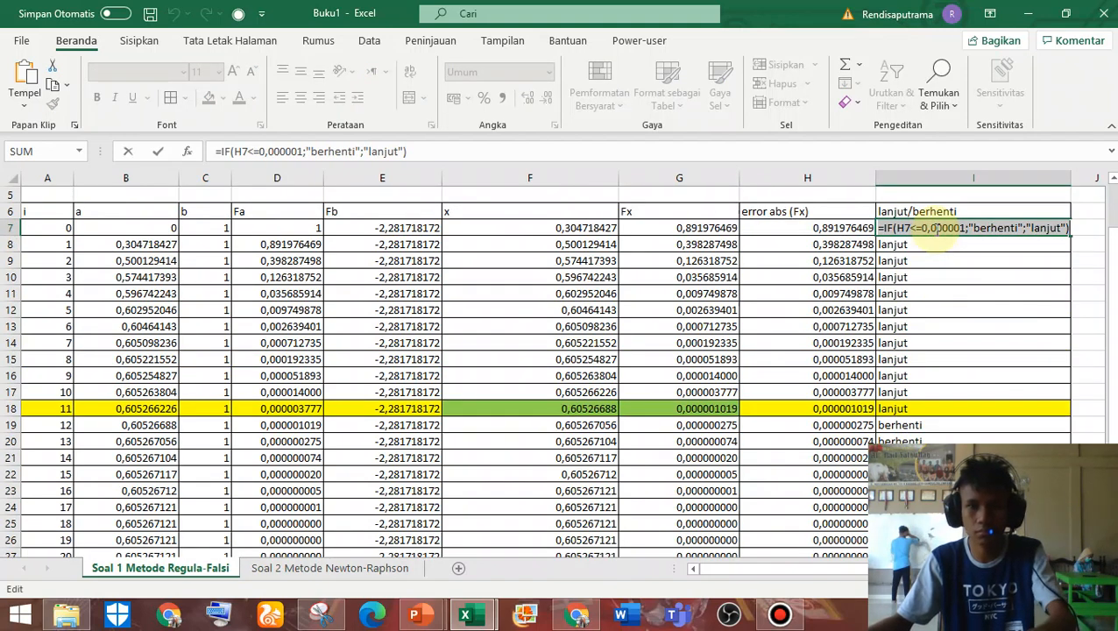
pyautogui.press('Escape')
pyautogui.click(355, 568)
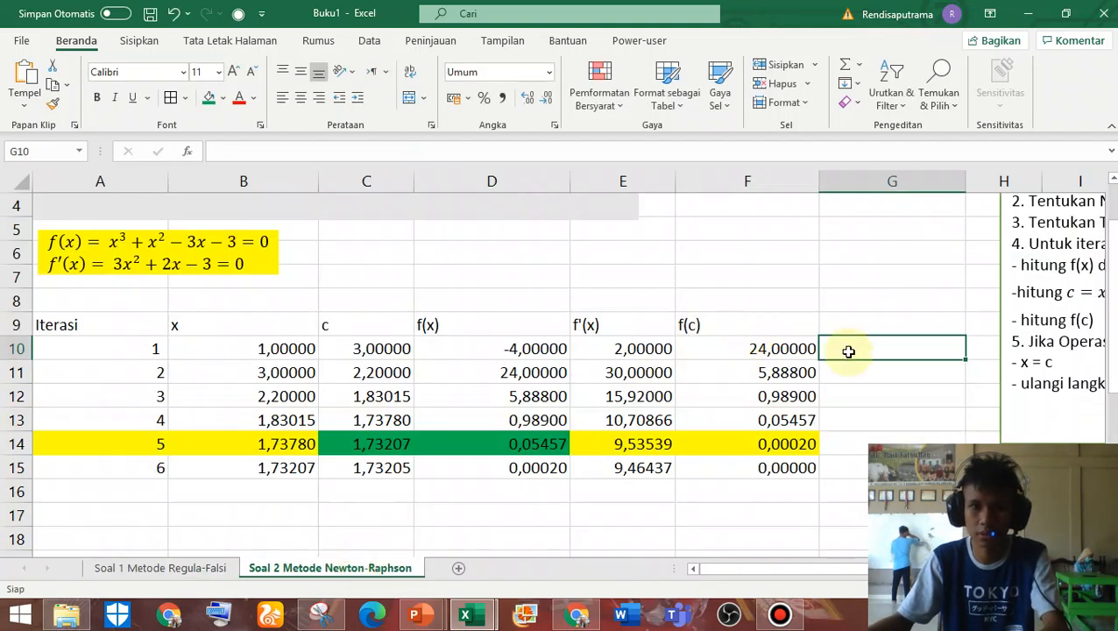
pyautogui.hotkey('ctrl', 'v')
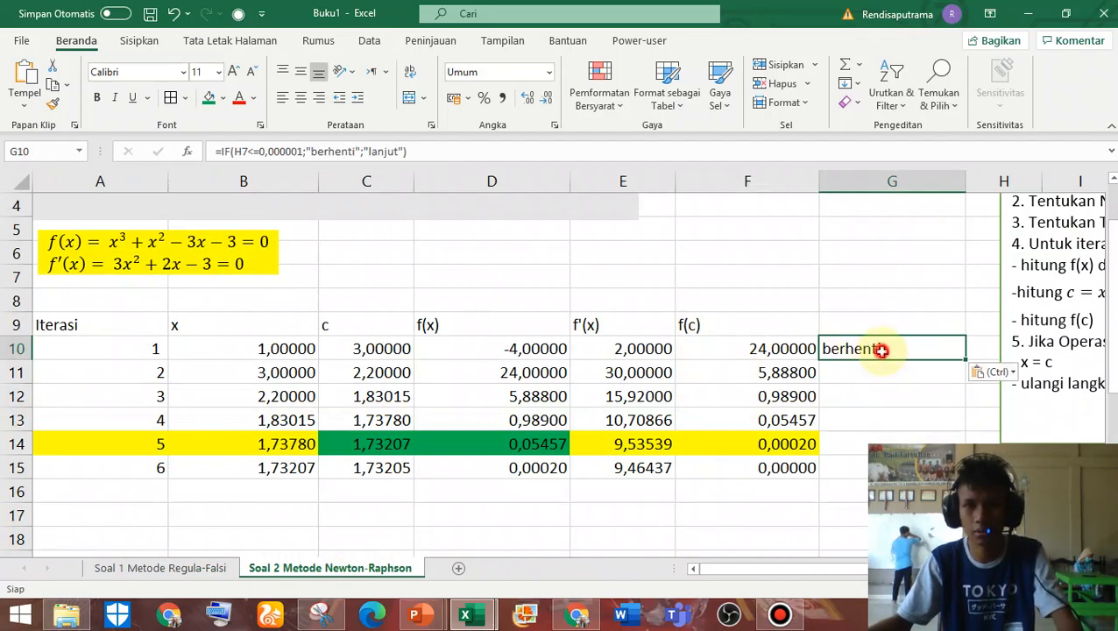
# Edit the stop-test formula in G10 so its tolerance is 0,0001
pyautogui.doubleClick(881, 349)
pyautogui.click(945, 349)
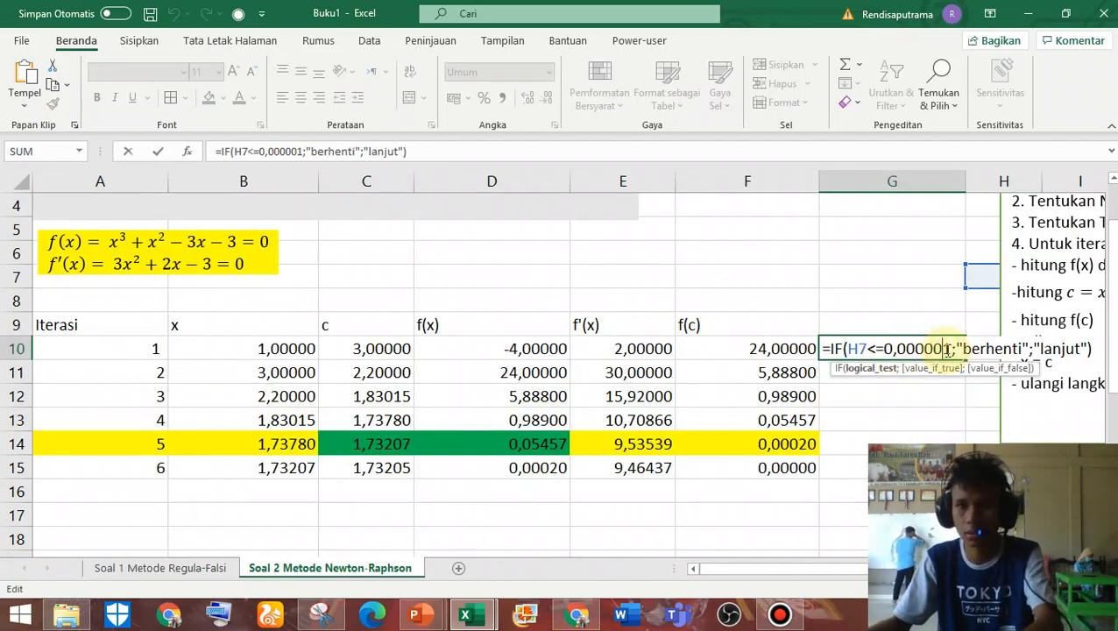
pyautogui.press('Left')
pyautogui.press('BackSpace')
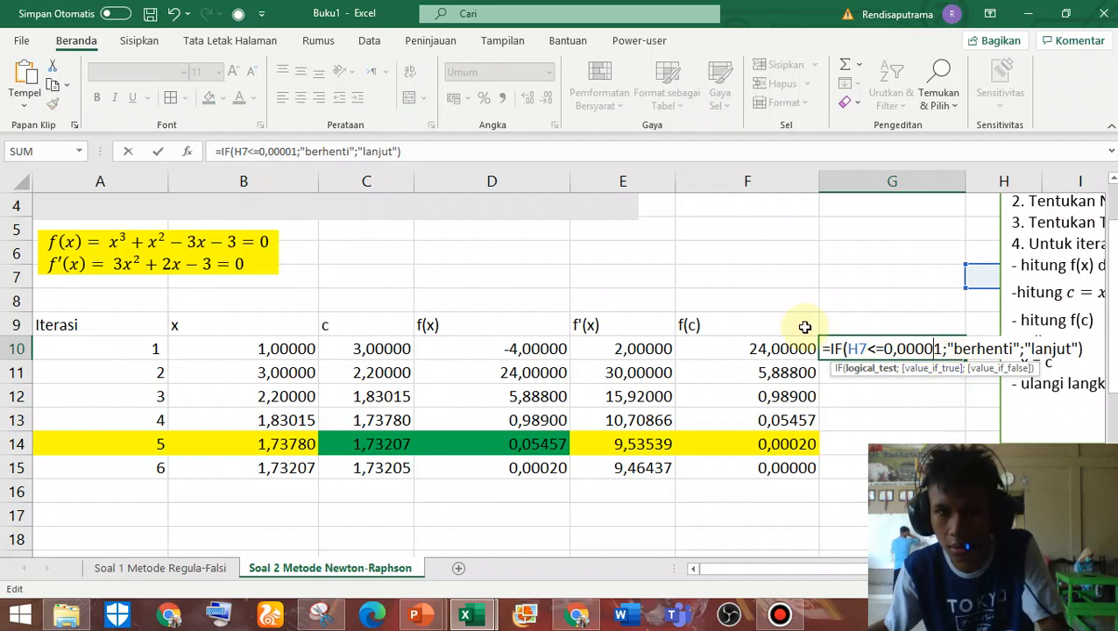
pyautogui.scroll(2, 324, 278)
pyautogui.scroll(-1, 325, 277)
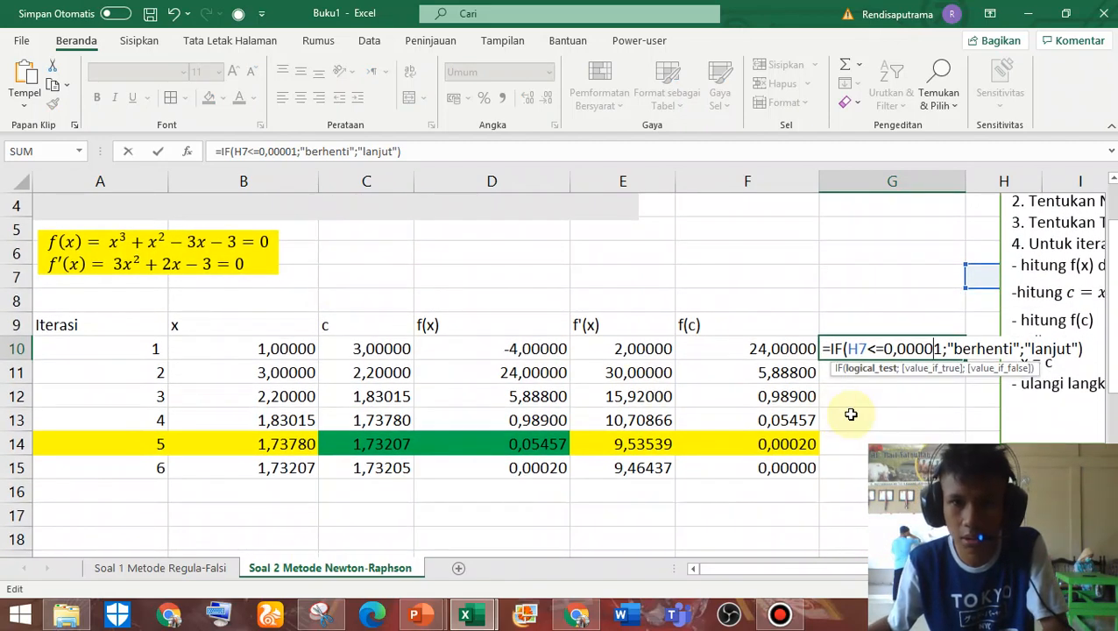
pyautogui.press('BackSpace')
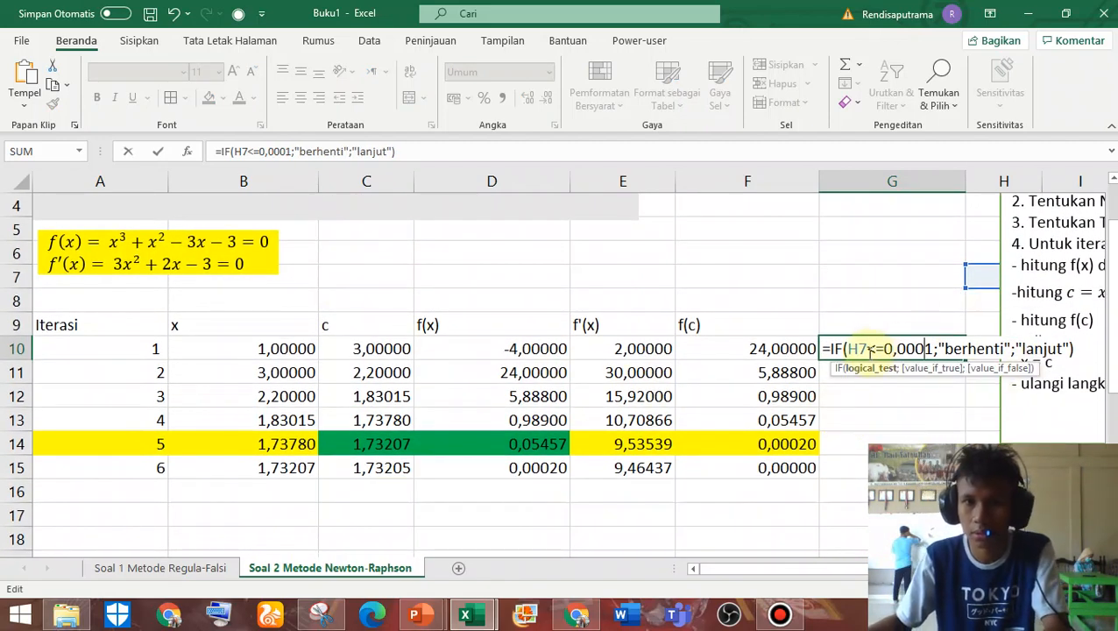
# Replace the H7 reference in the G10 formula with the f(c) cell F10 and commit the formula
pyautogui.click(871, 348)
pyautogui.press('BackSpace')
pyautogui.press('BackSpace')
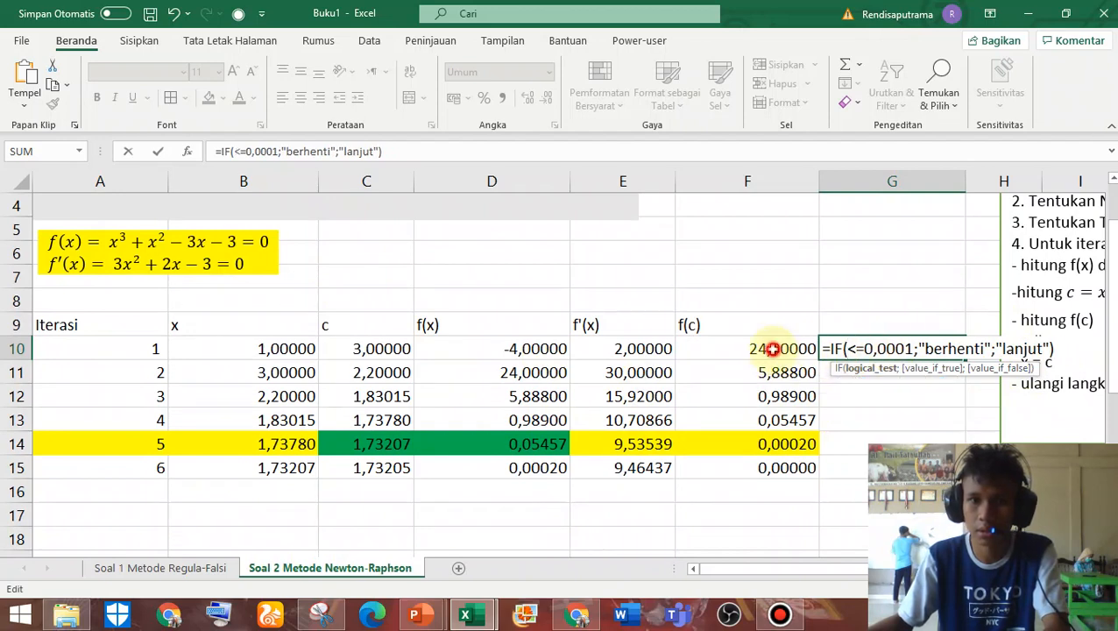
pyautogui.click(772, 349)
pyautogui.press('Return')
# Fill the stop-test formula from G10 down to G15 and check the formula in G10 and the iteration 5 result
pyautogui.click(891, 348)
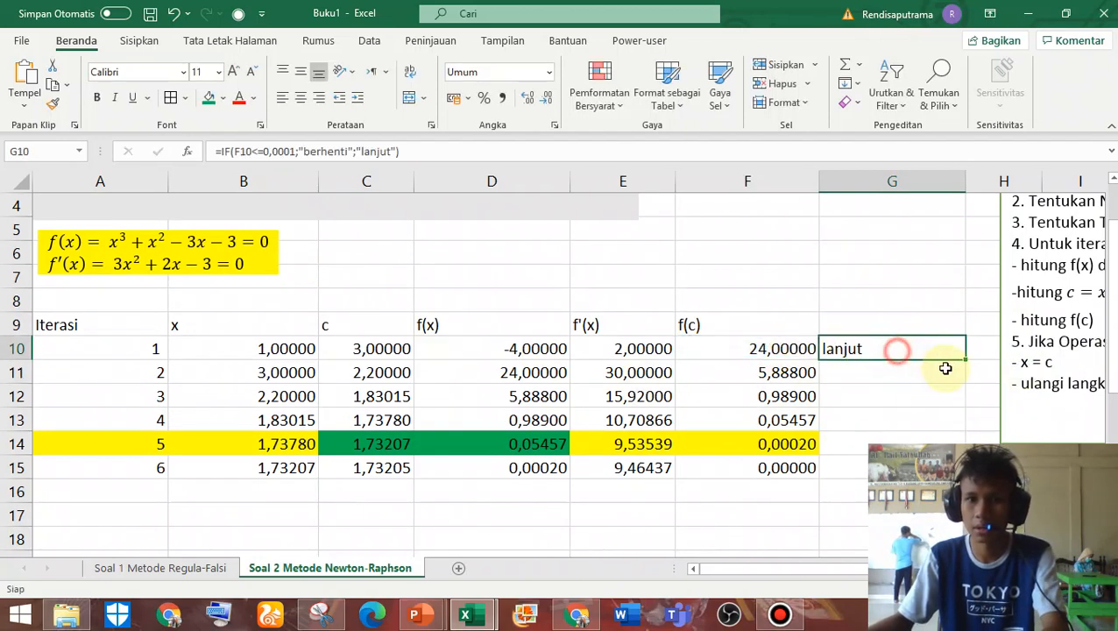
pyautogui.moveTo(965, 359); pyautogui.dragTo(956, 467)
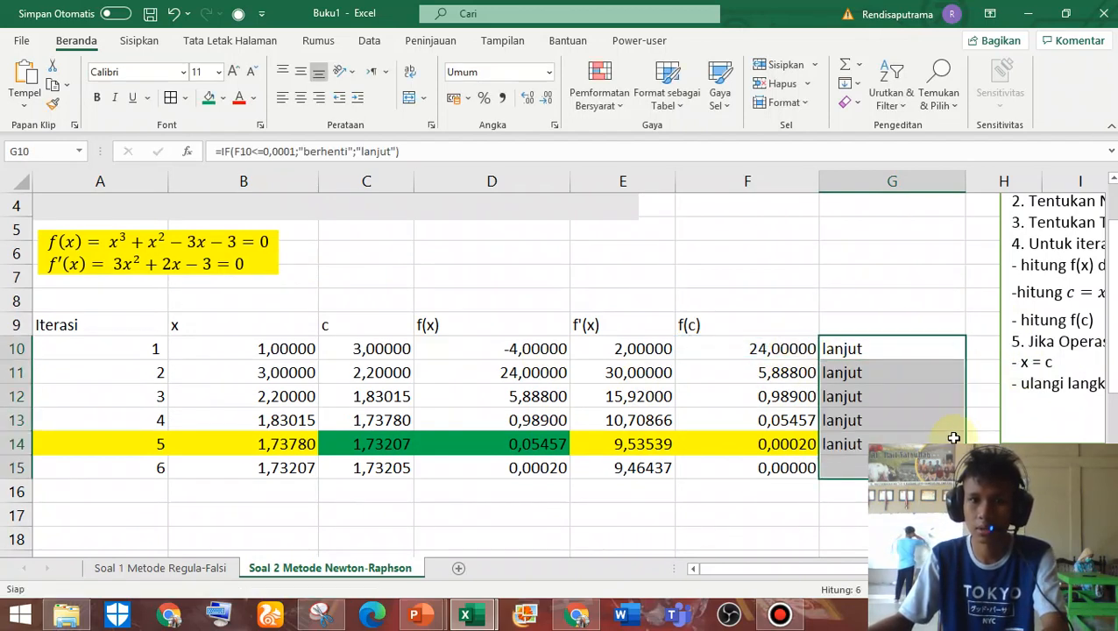
pyautogui.scroll(-1, 943, 427)
pyautogui.click(876, 374)
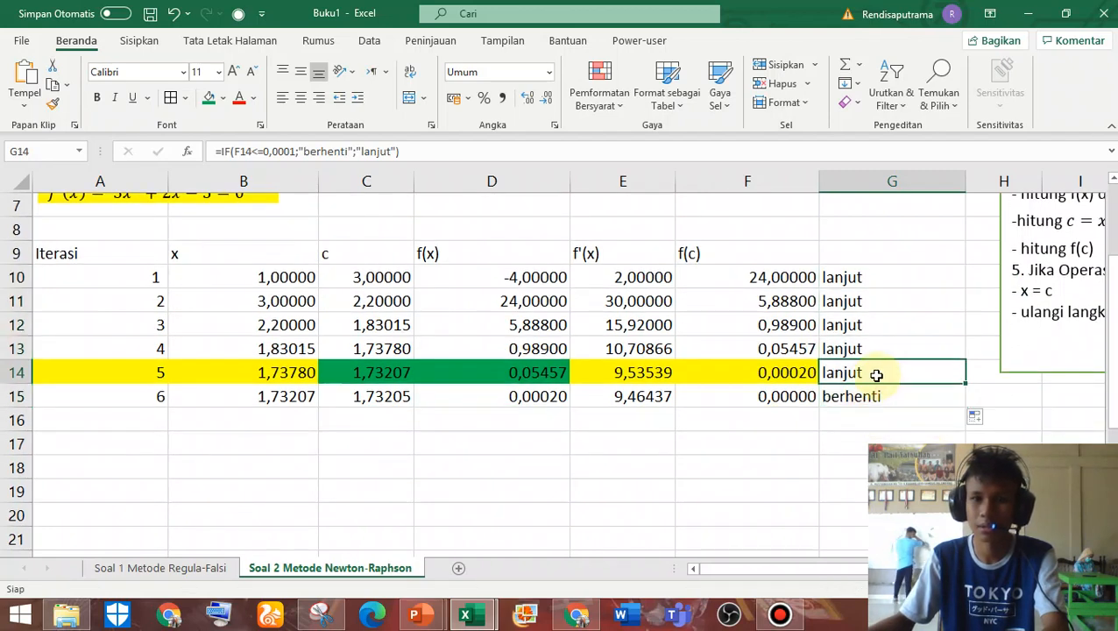
pyautogui.doubleClick(868, 276)
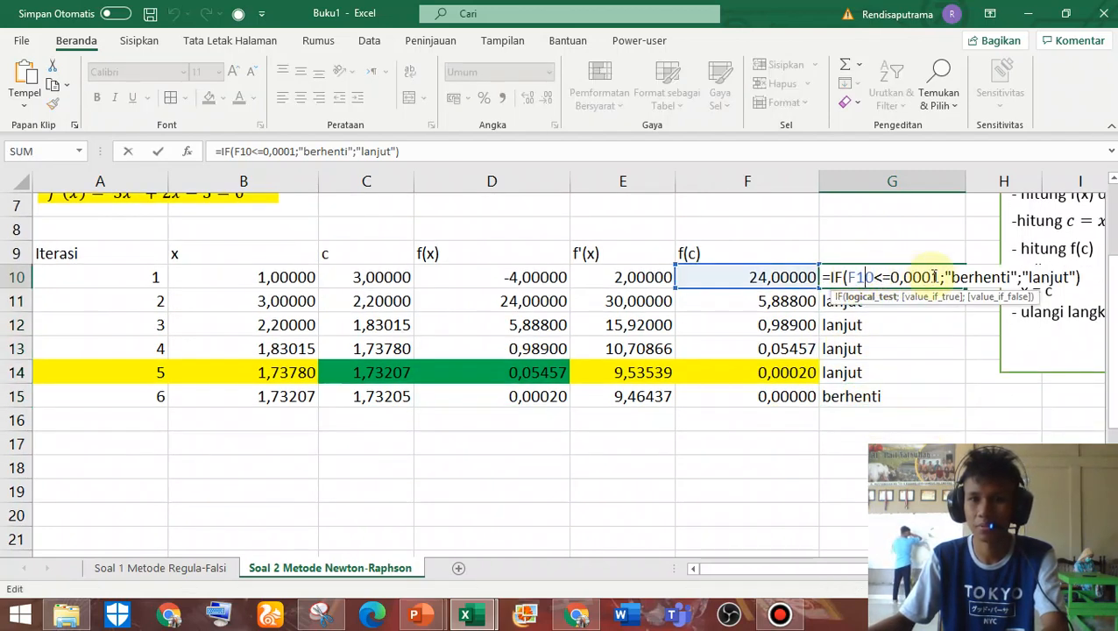
pyautogui.press('Return')
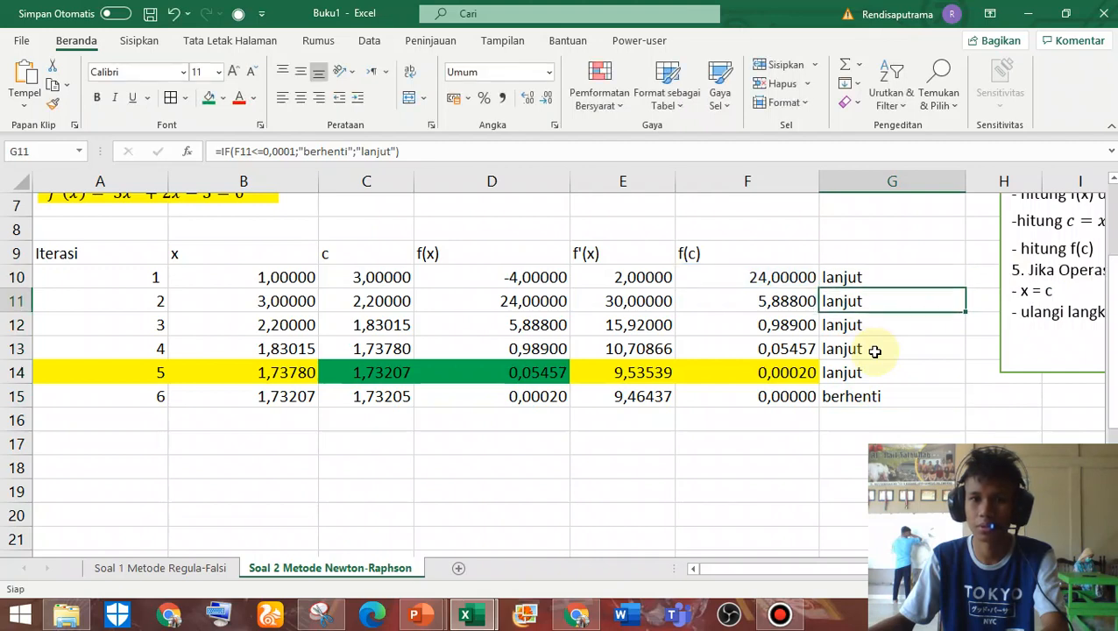
pyautogui.click(876, 373)
# Enter the column header "lanjut/berhenti" in G9 above the stop-test results
pyautogui.doubleClick(876, 264)
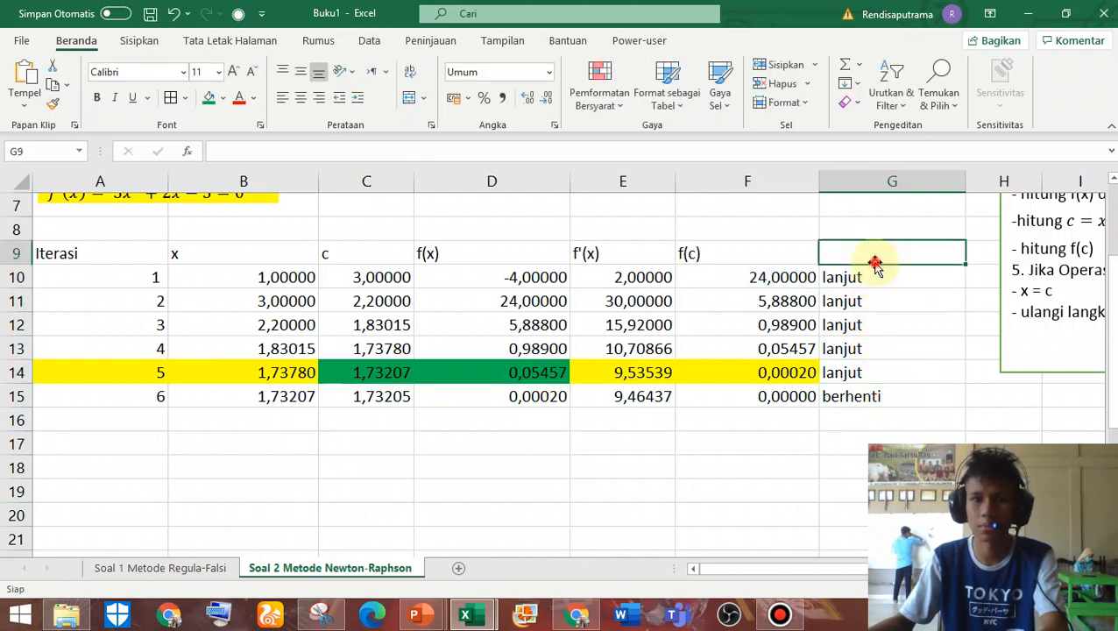
pyautogui.doubleClick(878, 255)
pyautogui.write('lanjut/berhenti')
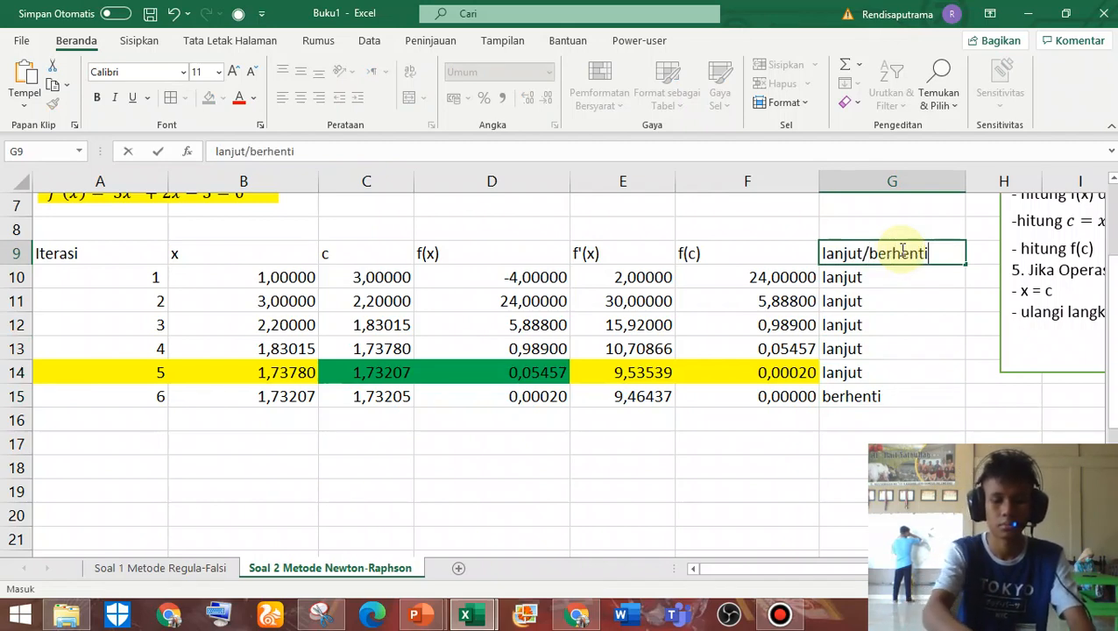
pyautogui.press('Return')
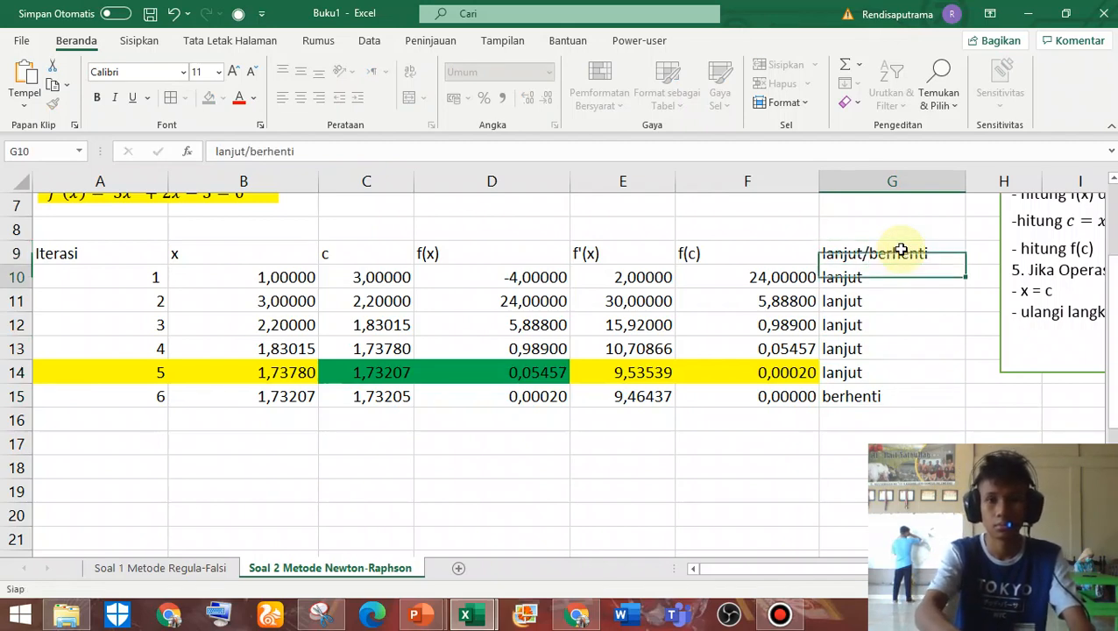
# Review the stop-test formula in G10 against the tolerance given in the problem statement
pyautogui.doubleClick(891, 280)
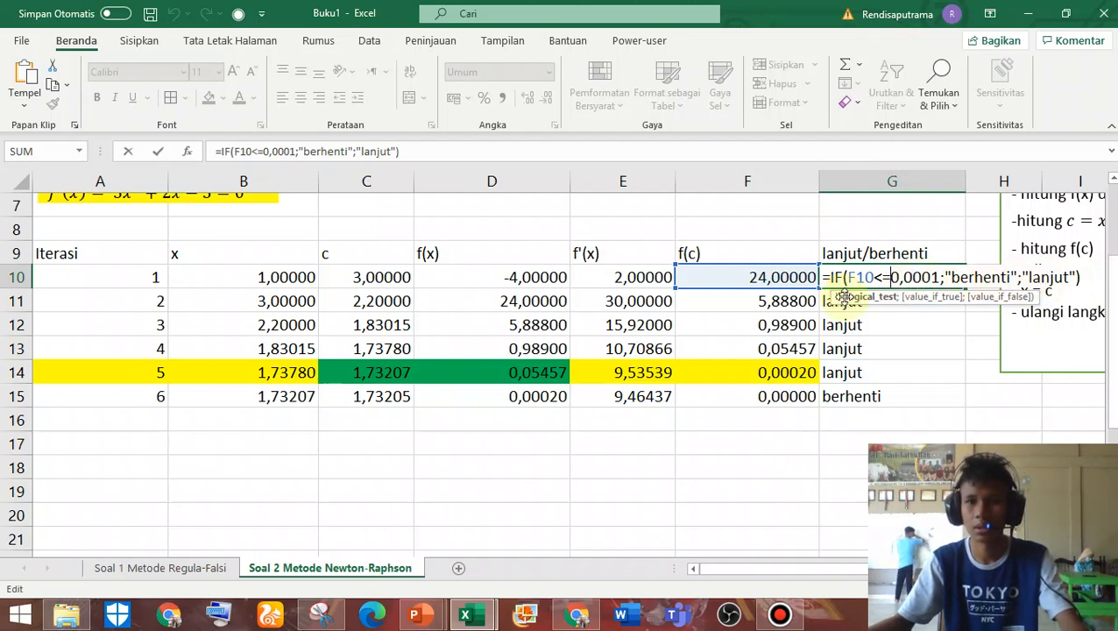
pyautogui.press('Return')
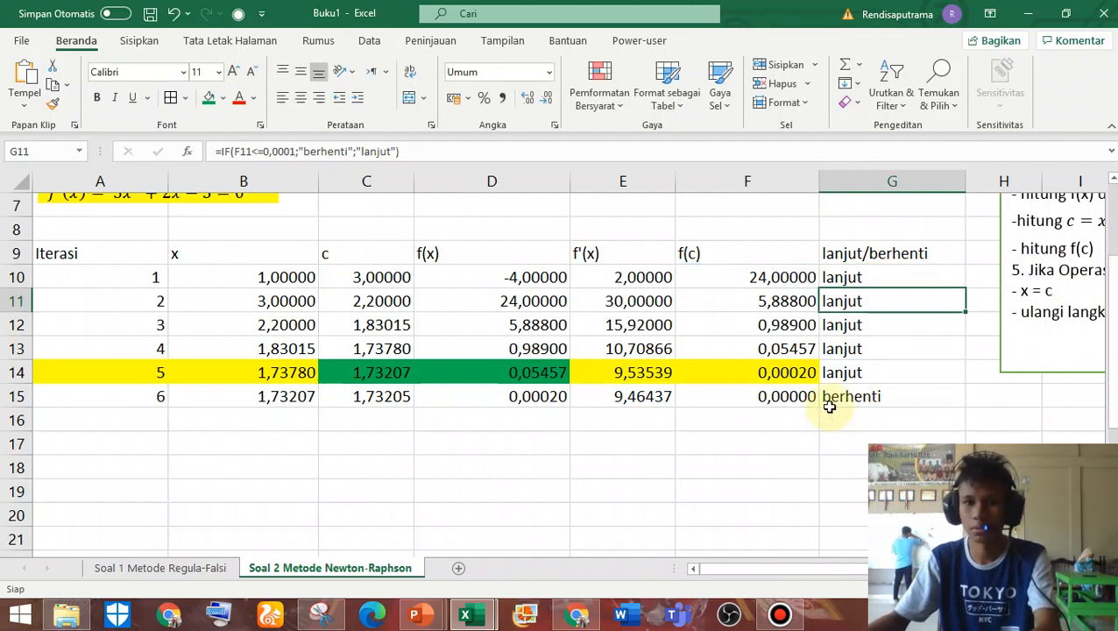
pyautogui.scroll(2, 771, 372)
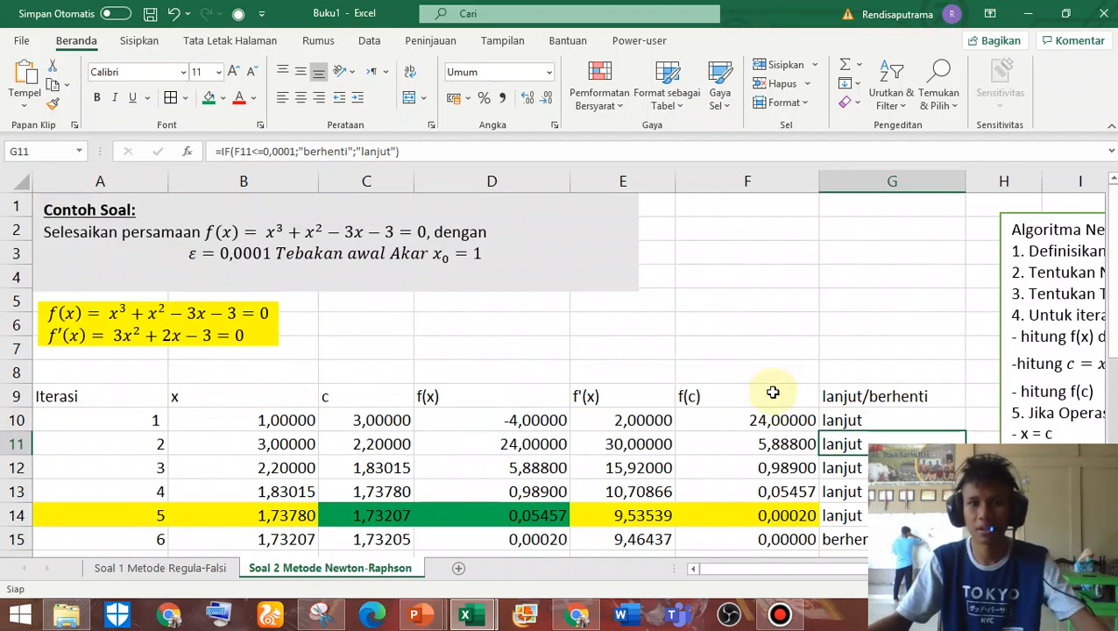
pyautogui.scroll(-1, 781, 395)
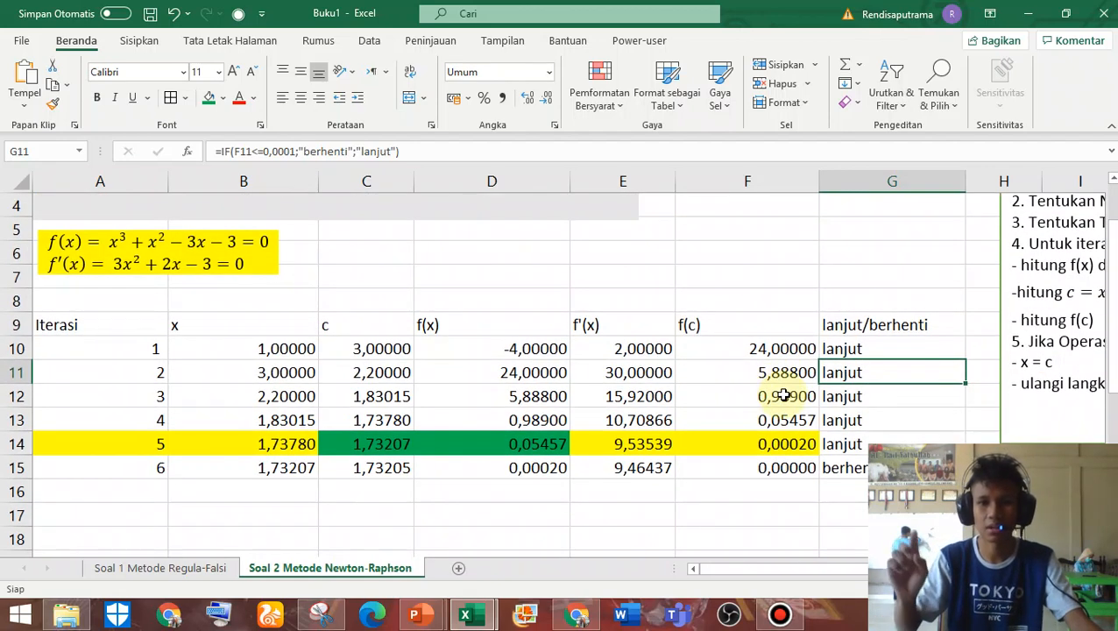